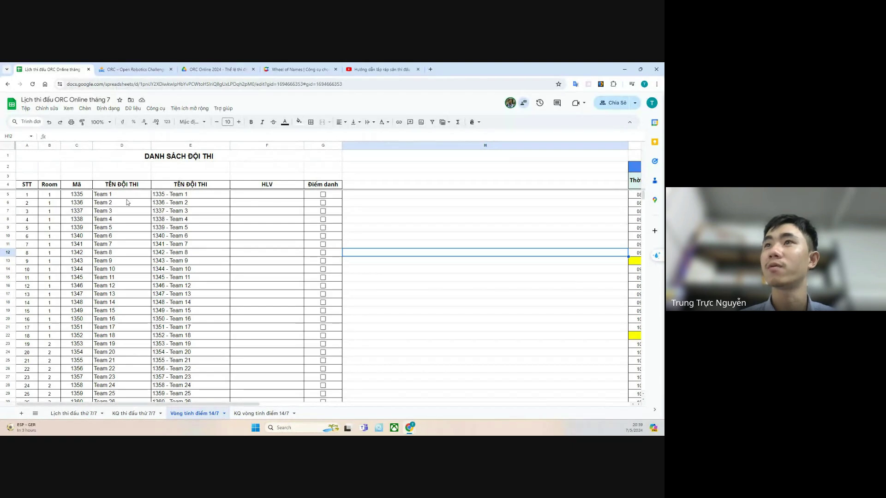
pyautogui.scroll(-10, 148, 348)
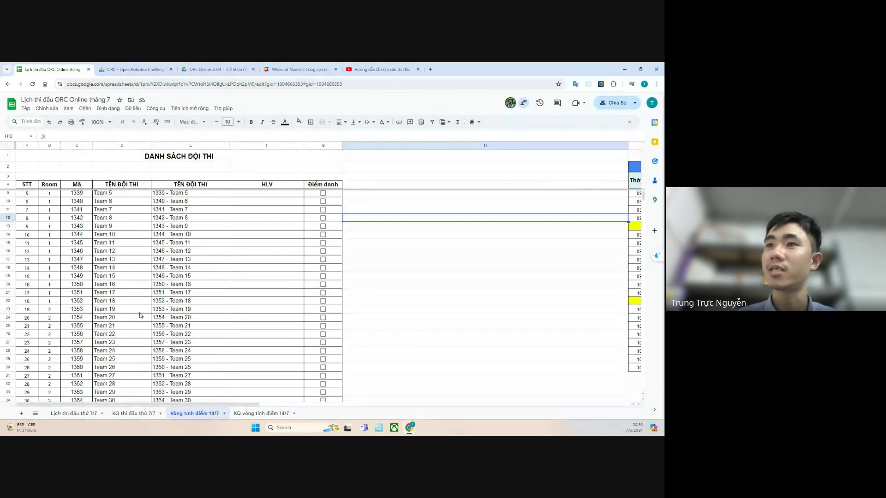
pyautogui.scroll(10, 140, 322)
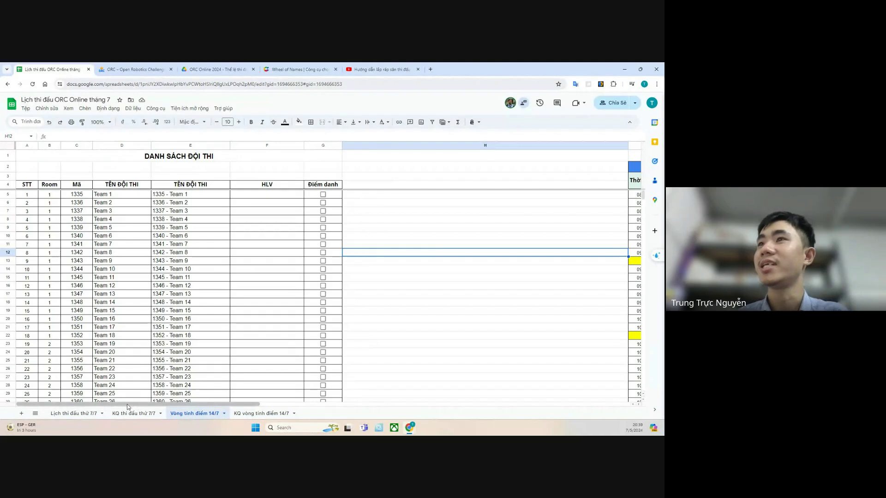
pyautogui.moveTo(137, 405); pyautogui.dragTo(159, 394)
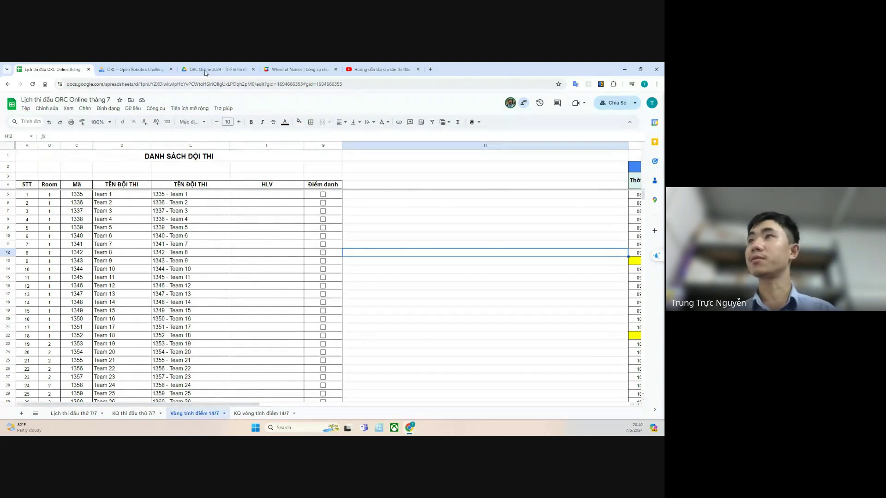
# - Spin the team wheel on Wheel of Names, copying the drawn name ĐTĐ - 502 and removing it from the wheel
pyautogui.click(299, 69)
pyautogui.click(424, 269)
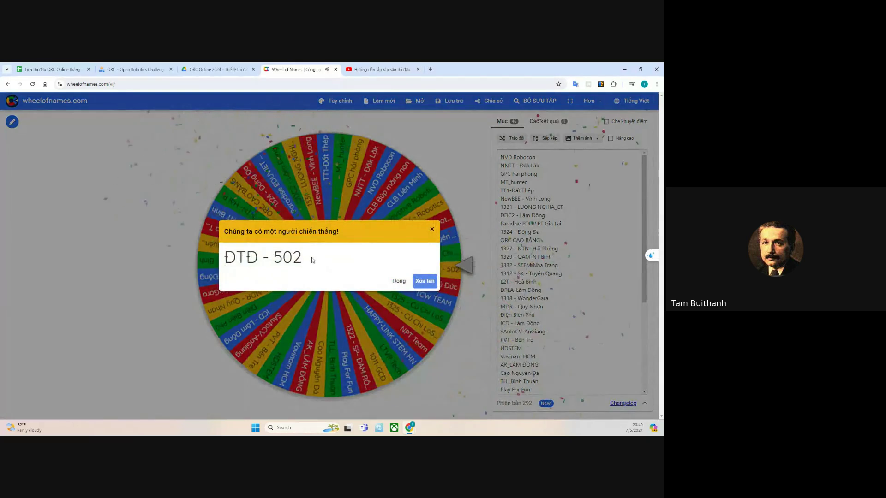
pyautogui.moveTo(311, 257); pyautogui.dragTo(226, 257)
pyautogui.hotkey('ctrl', 'c')
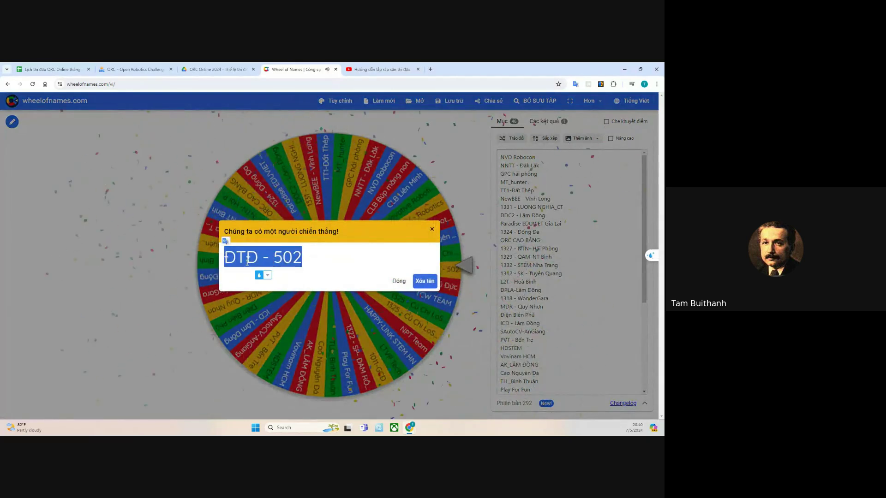
pyautogui.click(429, 281)
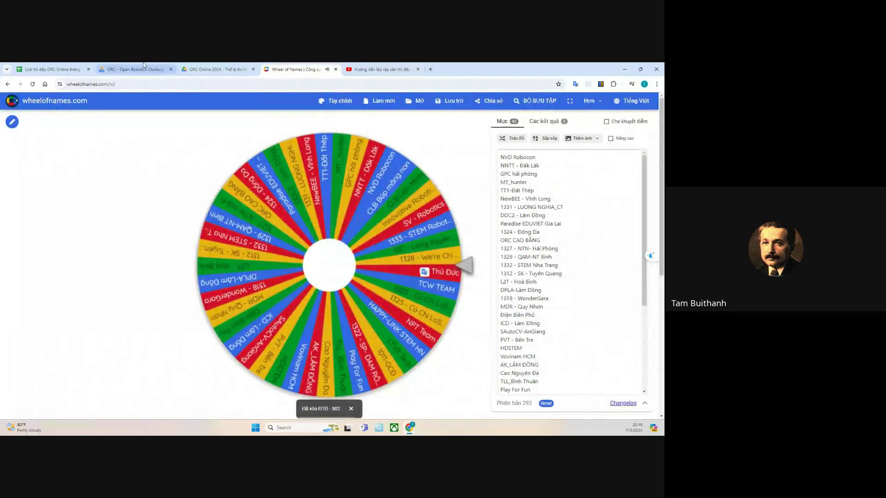
# - In the schedule spreadsheet, replace Team 1 in D5 with the copied name ĐTĐ - 502 and set its font size to 12
pyautogui.click(52, 69)
pyautogui.click(120, 195)
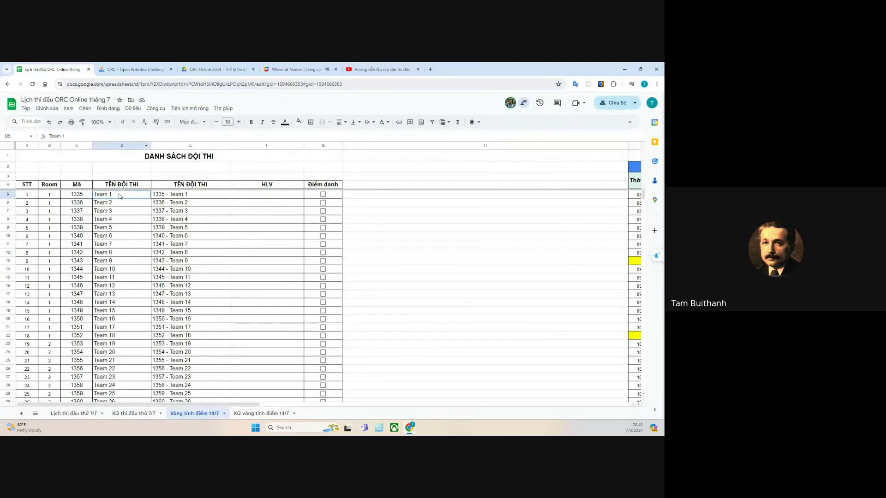
pyautogui.hotkey('ctrl', 'v')
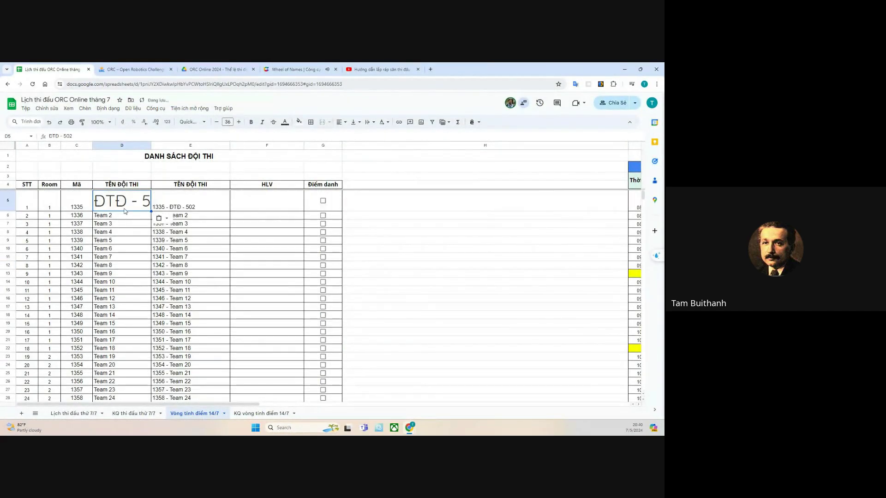
pyautogui.click(125, 210)
pyautogui.click(228, 122)
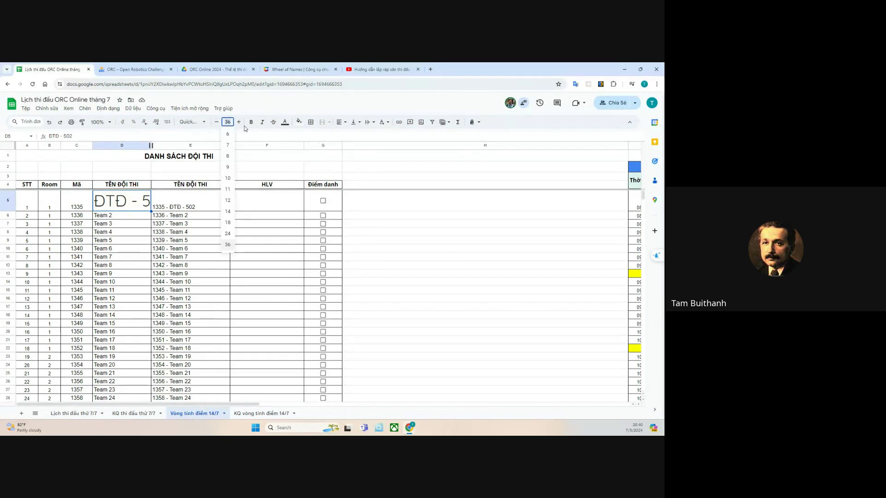
pyautogui.write('12')
pyautogui.press('Return')
pyautogui.click(197, 245)
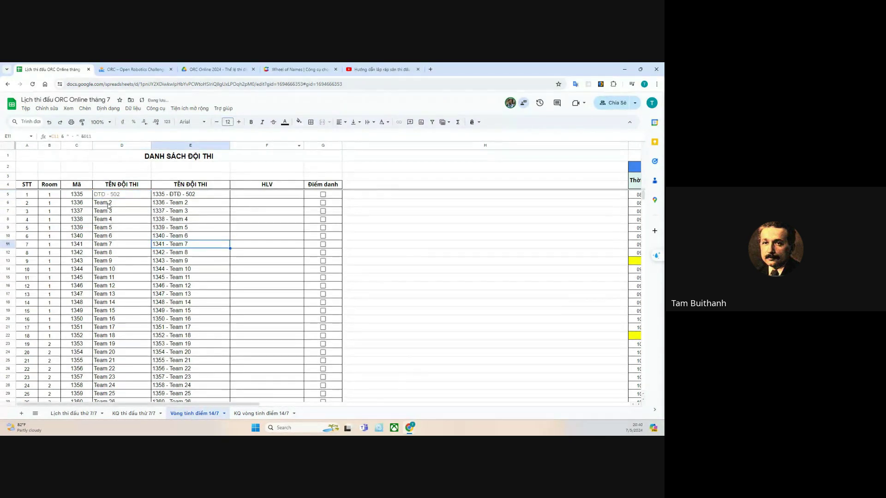
pyautogui.click(305, 69)
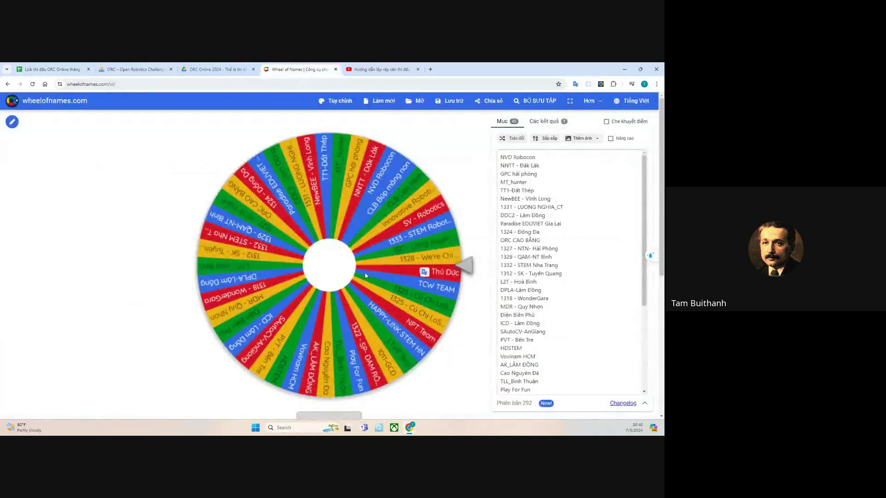
pyautogui.click(417, 251)
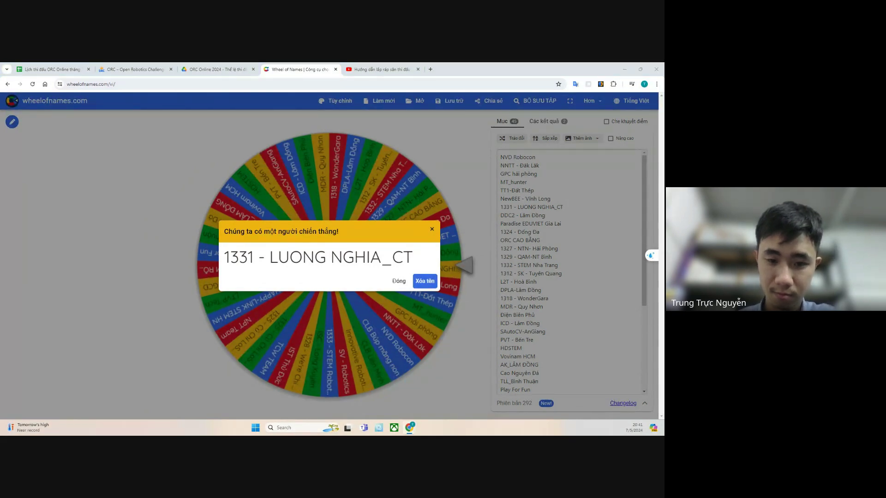
pyautogui.moveTo(415, 260); pyautogui.dragTo(224, 259)
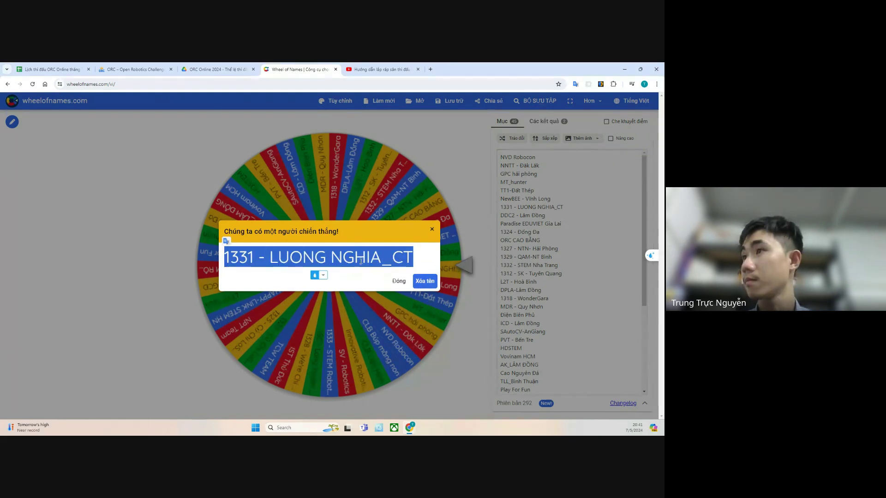
pyautogui.rightClick(361, 261)
pyautogui.click(394, 288)
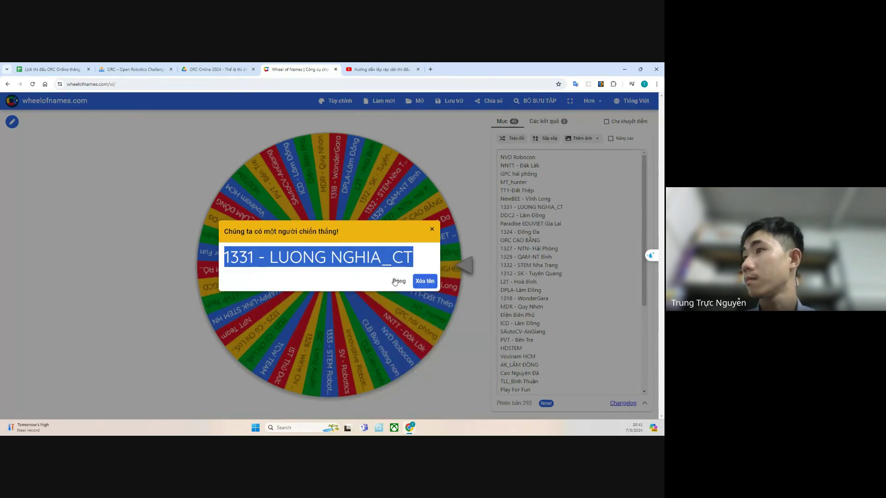
pyautogui.click(425, 281)
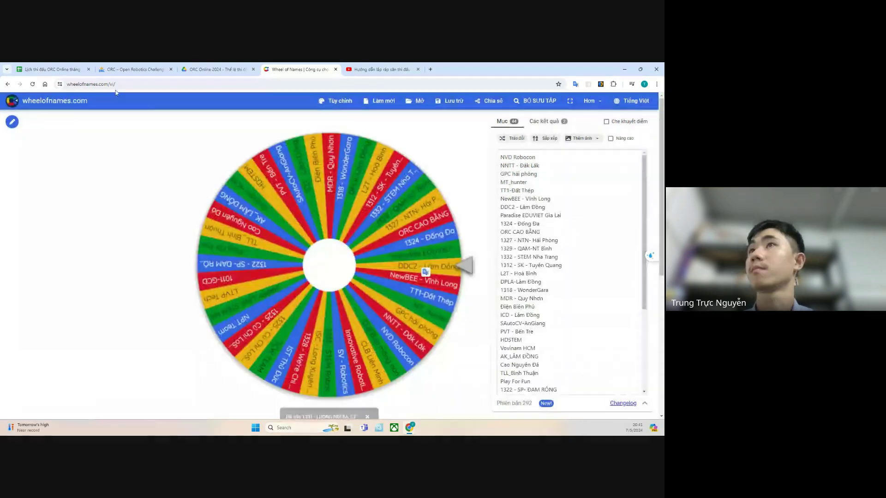
pyautogui.click(70, 69)
pyautogui.hotkey('ctrl', 'v')
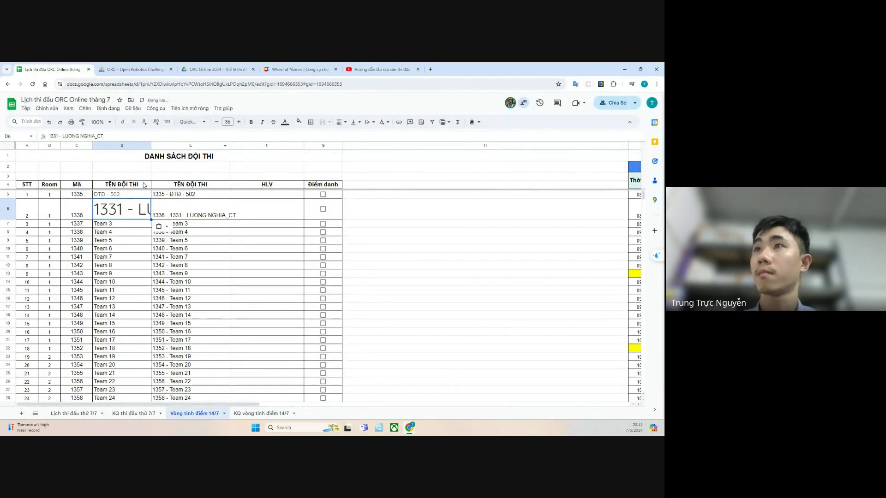
pyautogui.click(149, 145)
pyautogui.click(225, 121)
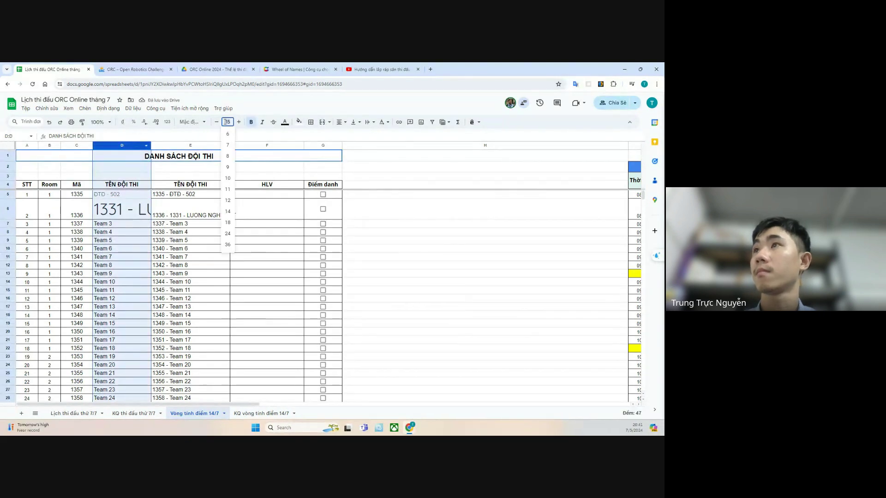
pyautogui.click(228, 200)
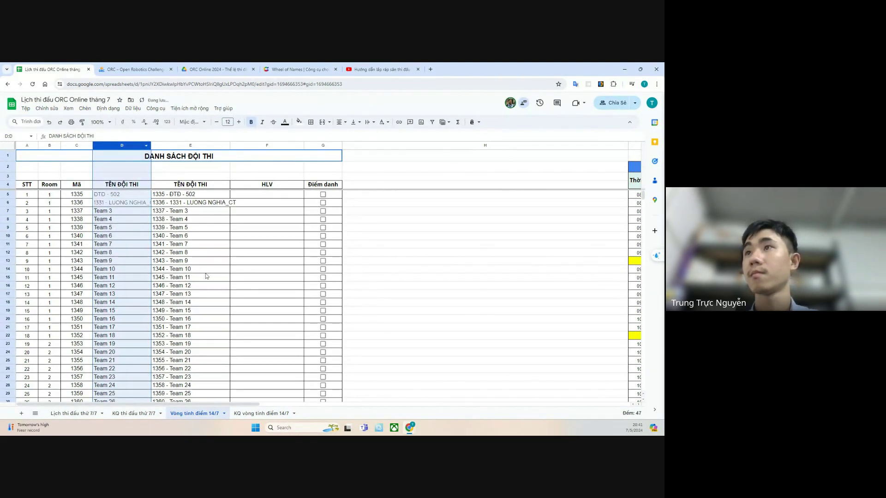
pyautogui.click(206, 271)
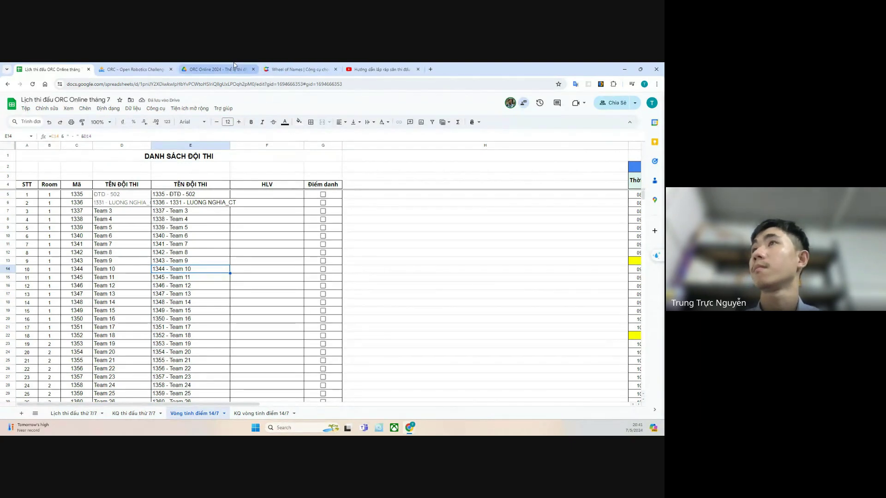
# - Draw the third team on Wheel of Names, copying the name Vovinam HCM and removing it from the wheel
pyautogui.click(299, 69)
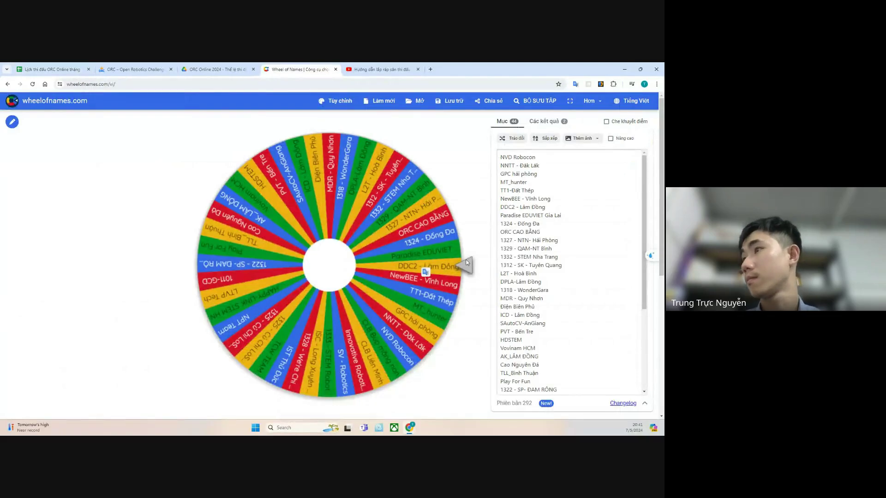
pyautogui.click(419, 224)
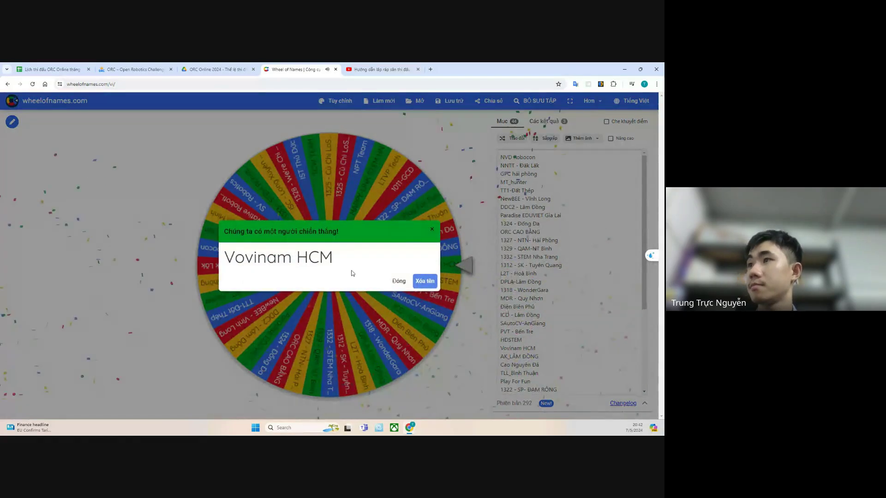
pyautogui.moveTo(334, 258); pyautogui.dragTo(225, 259)
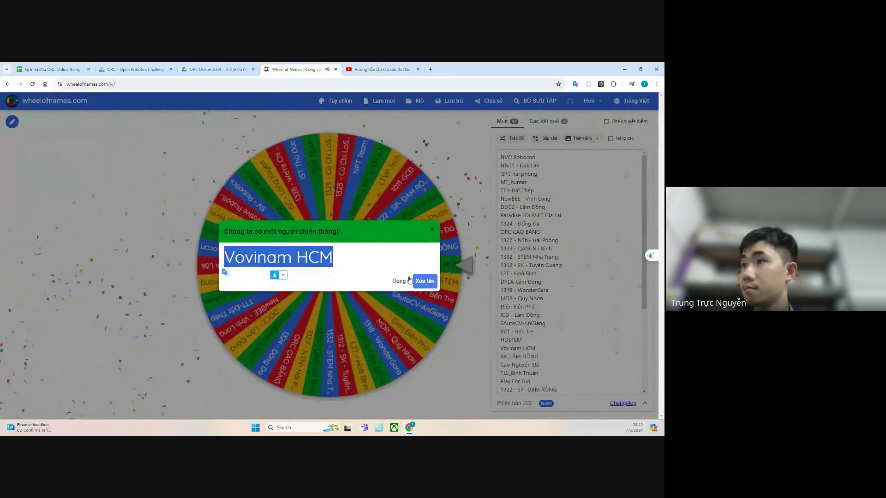
pyautogui.click(425, 281)
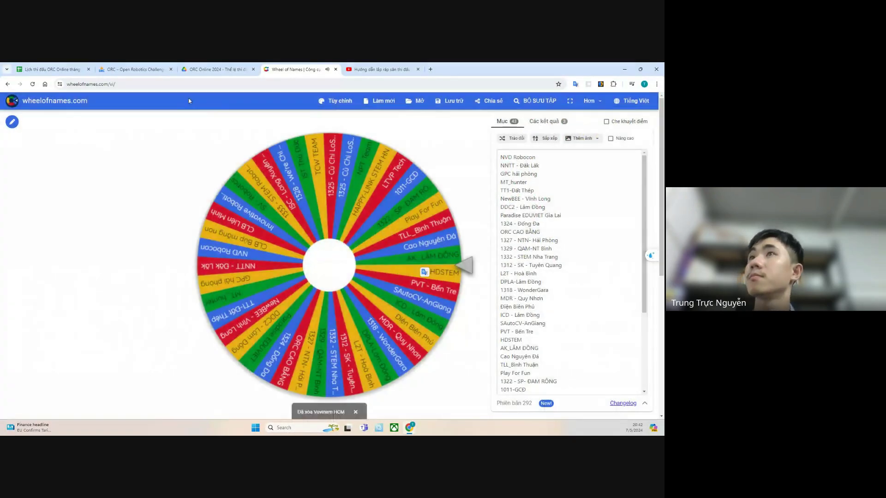
# - In the schedule spreadsheet, replace Team 3 in D7 with the copied name Vovinam HCM
pyautogui.click(51, 69)
pyautogui.click(122, 211)
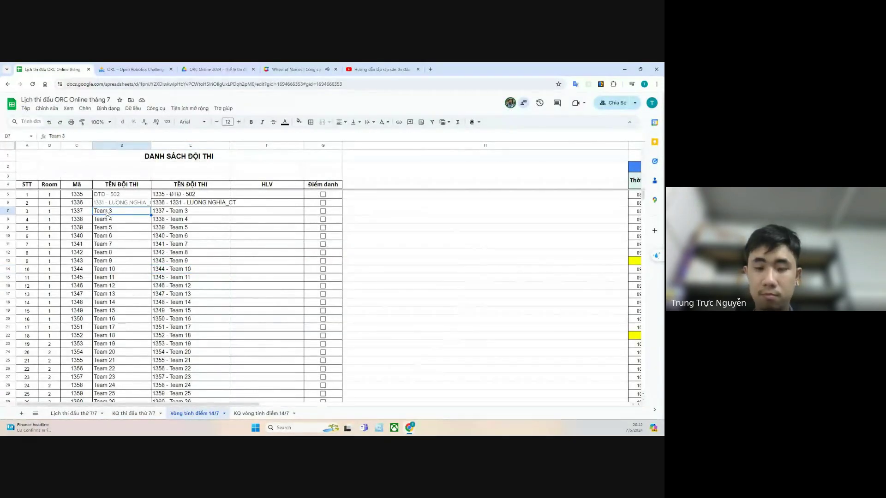
pyautogui.hotkey('ctrl', 'v')
# - Draw the fourth team on Wheel of Names, copying the winner text for 1332 - STEM Nha Trang and removing the team from the wheel
pyautogui.click(290, 70)
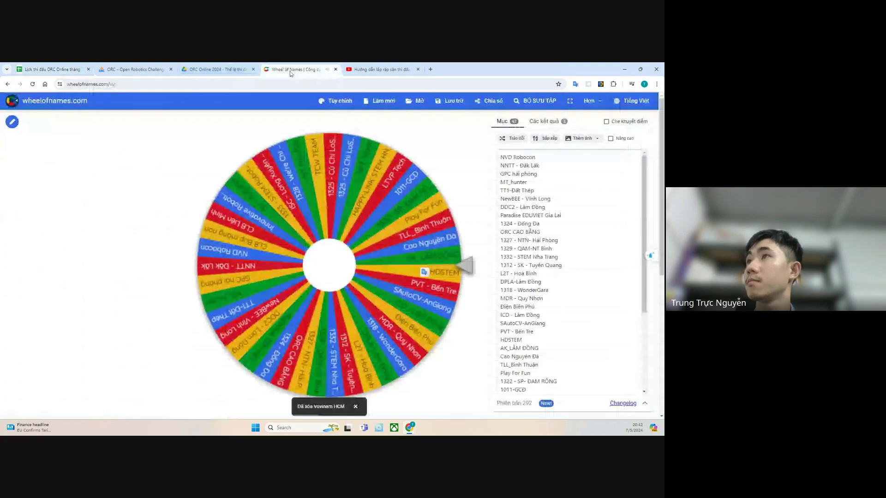
pyautogui.click(460, 274)
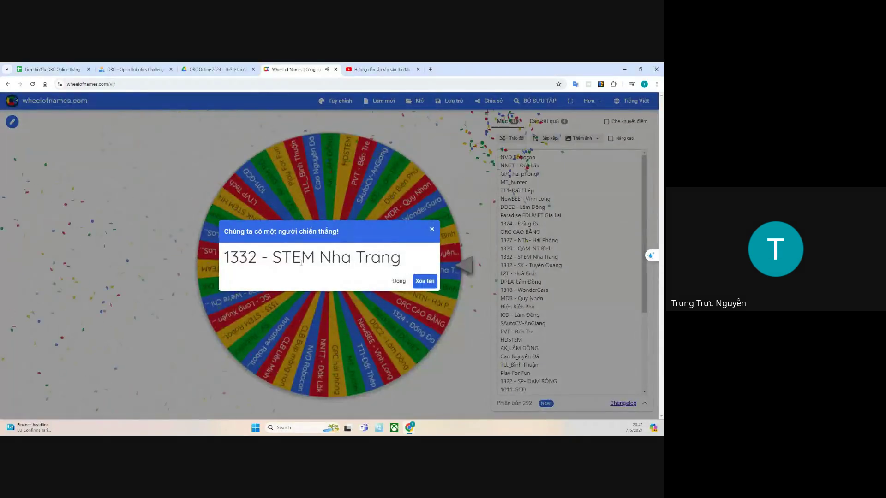
pyautogui.tripleClick(301, 262)
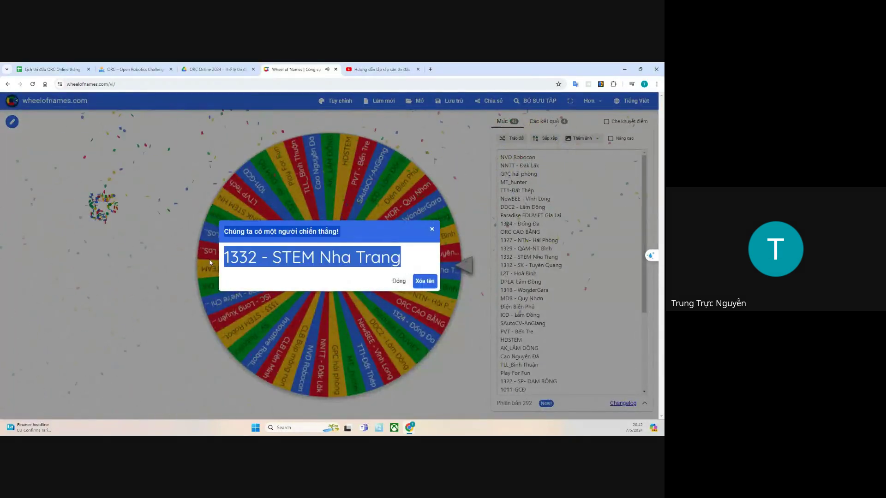
pyautogui.click(426, 281)
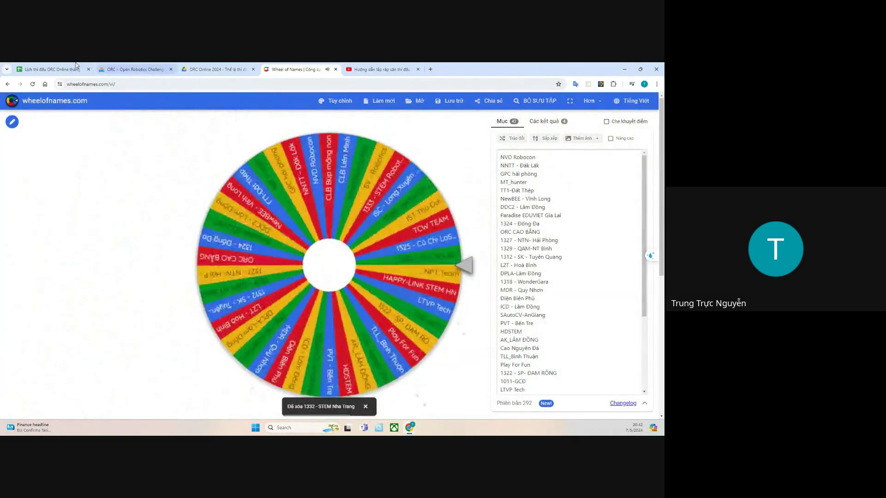
# - Try to paste the copied winner text into D8 of the schedule spreadsheet in place of Team 4
pyautogui.click(76, 70)
pyautogui.click(129, 232)
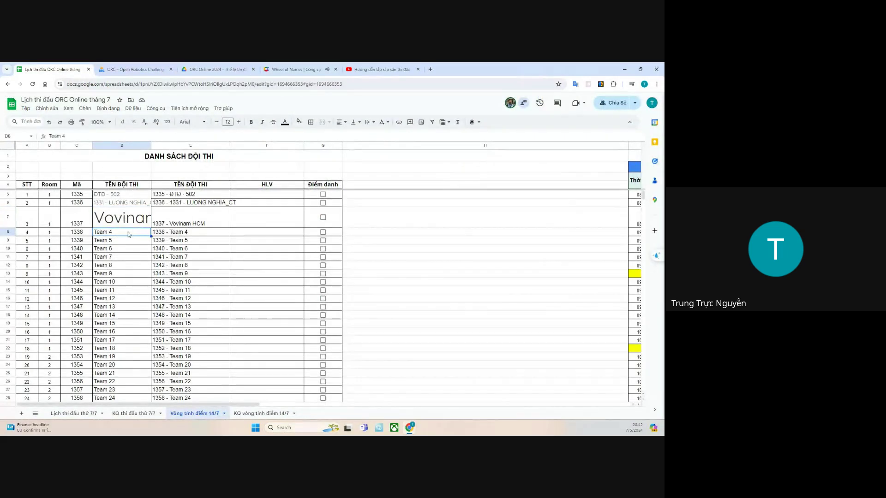
pyautogui.hotkey('ctrl', 'v')
pyautogui.click(120, 274)
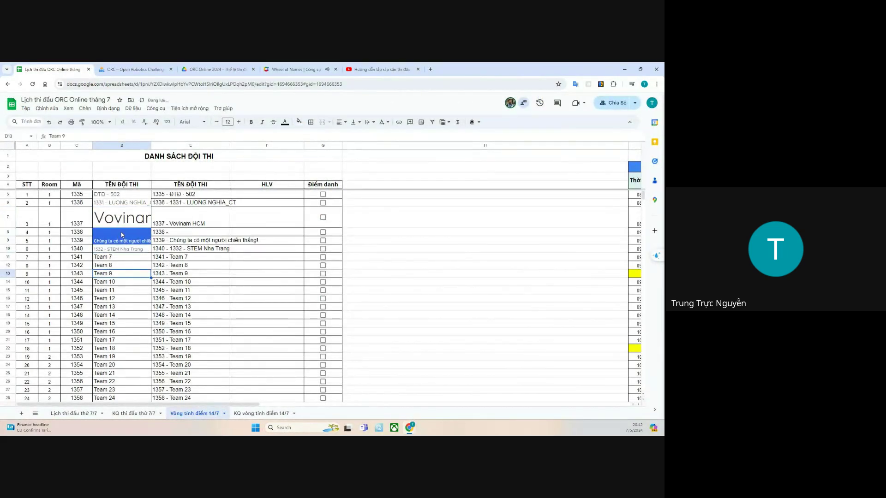
pyautogui.click(200, 283)
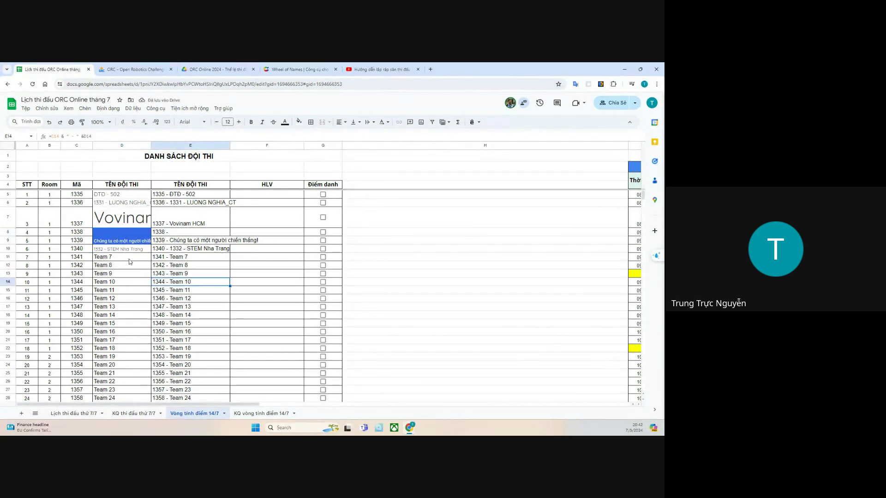
# - Undo the last paste and enter only the name 1332 - STEM Nha Trang in D8
pyautogui.hotkey('ctrl', 'z')
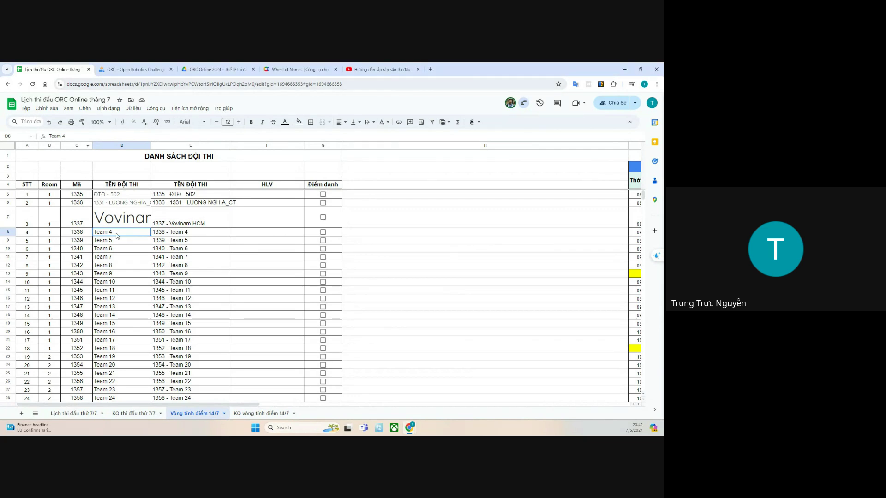
pyautogui.hotkey('ctrl', 'v')
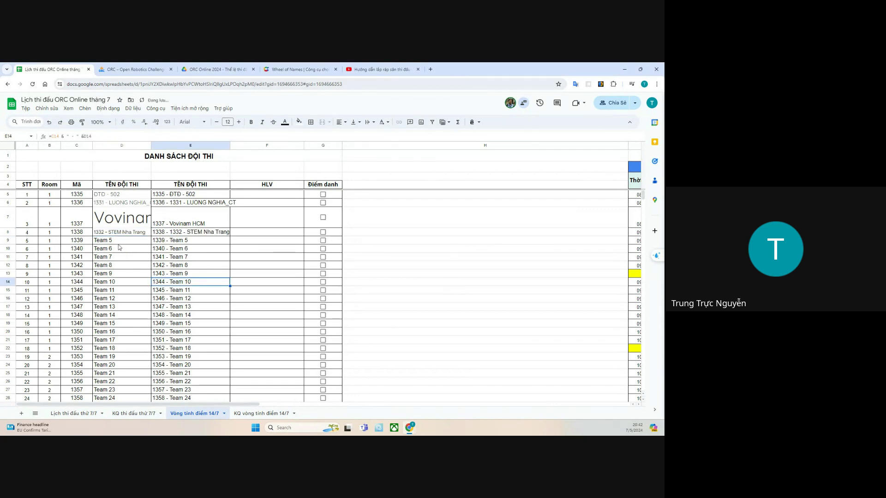
# - On Wheel of Names, copy the fifth drawn team's name, Điện Biên Phủ, and remove that team from the wheel
pyautogui.click(298, 69)
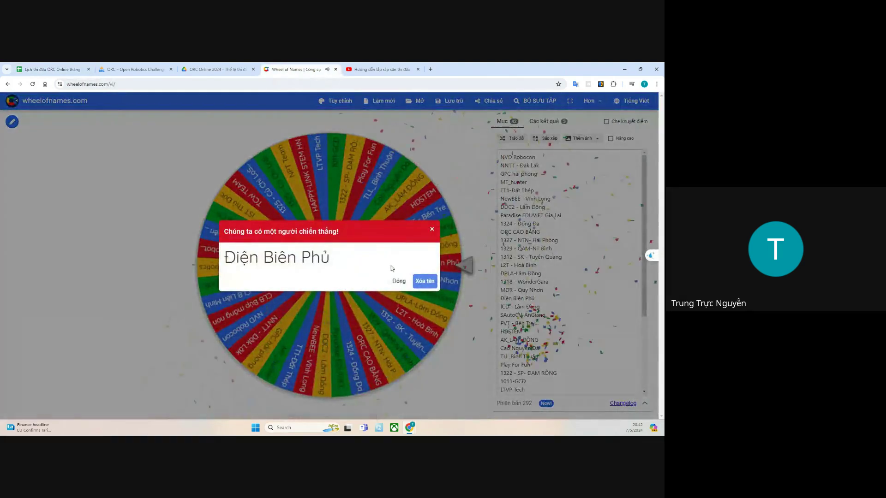
pyautogui.moveTo(332, 257); pyautogui.dragTo(225, 261)
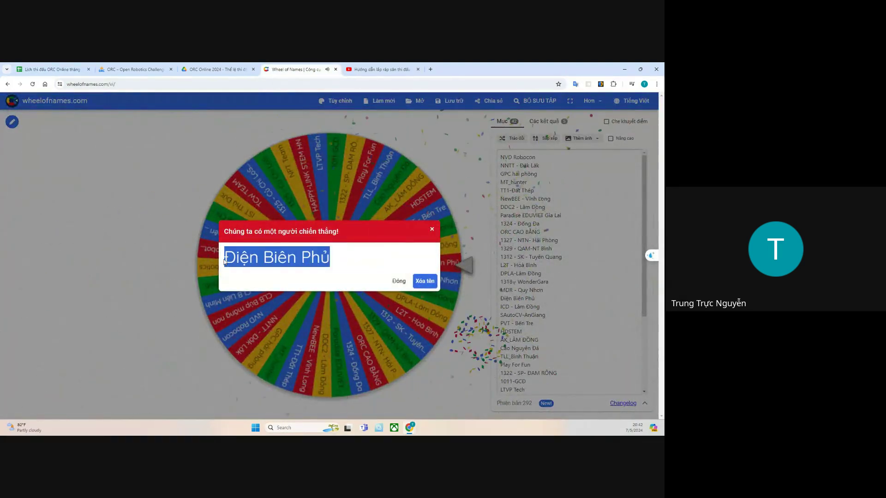
pyautogui.rightClick(245, 253)
pyautogui.click(421, 282)
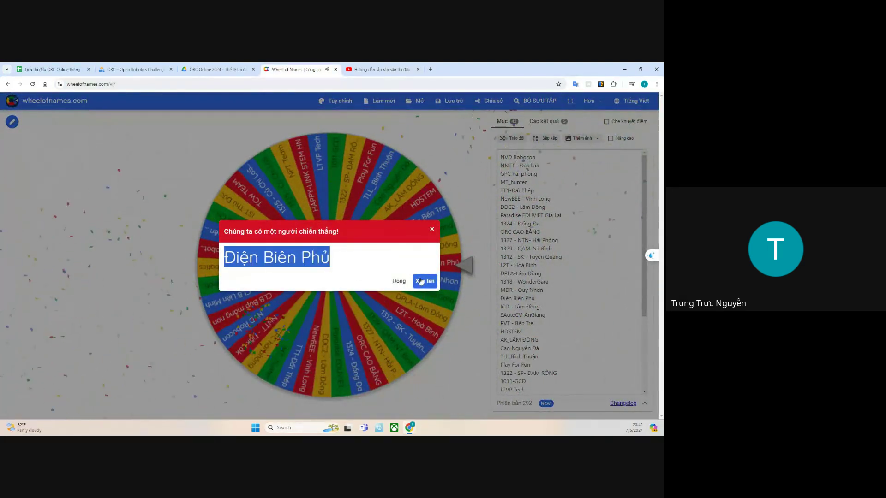
pyautogui.click(421, 282)
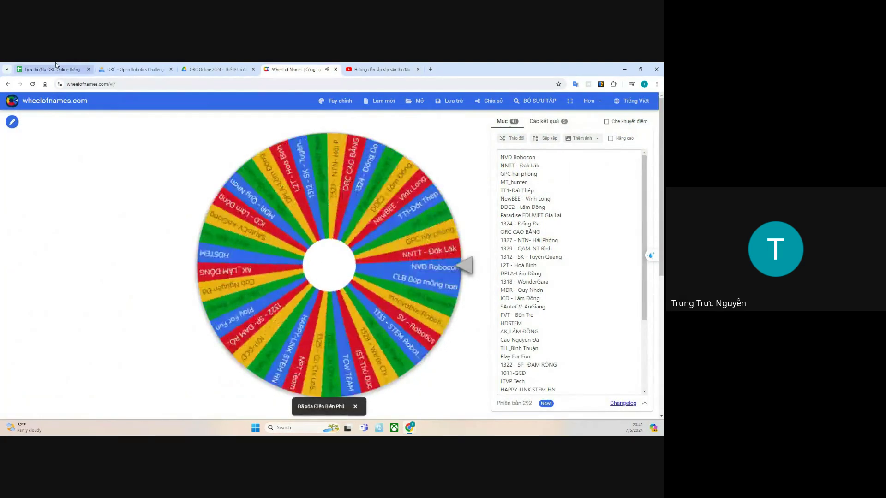
# - In the schedule spreadsheet, replace Team 5 in D9 with the copied name Điện Biên Phủ
pyautogui.click(55, 67)
pyautogui.rightClick(115, 241)
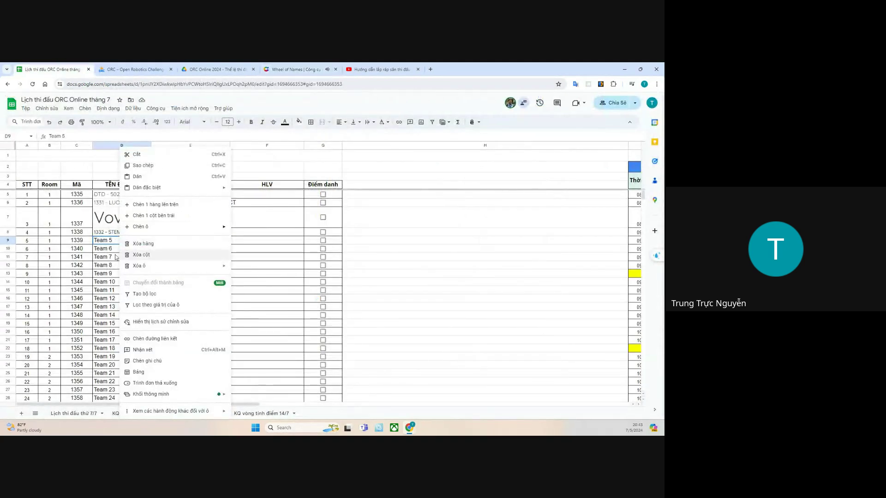
pyautogui.click(106, 243)
pyautogui.hotkey('ctrl', 'v')
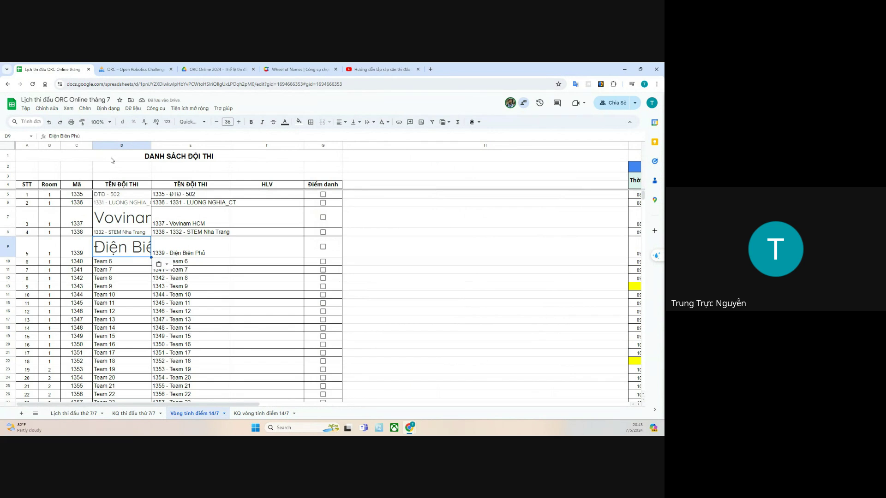
pyautogui.press('Down')
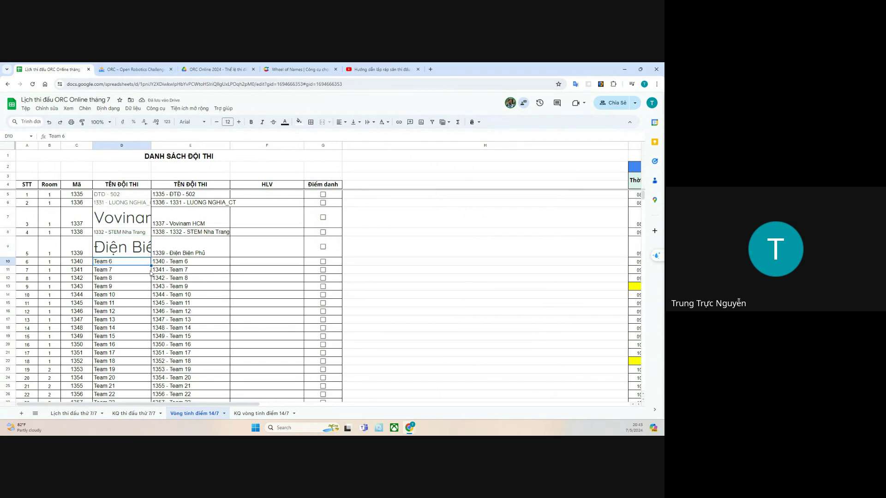
# - On Wheel of Names, copy the winner text for 1324 - Đống Đa and remove that team from the wheel
pyautogui.click(296, 70)
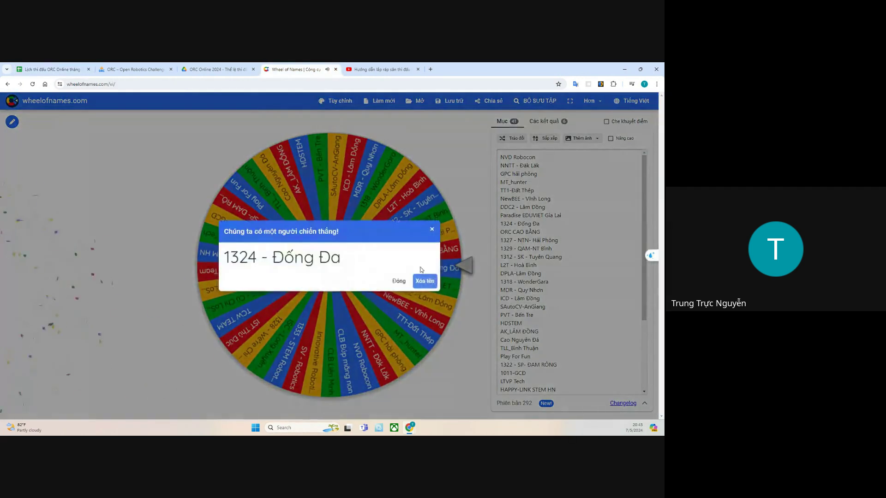
pyautogui.moveTo(348, 256); pyautogui.dragTo(224, 249)
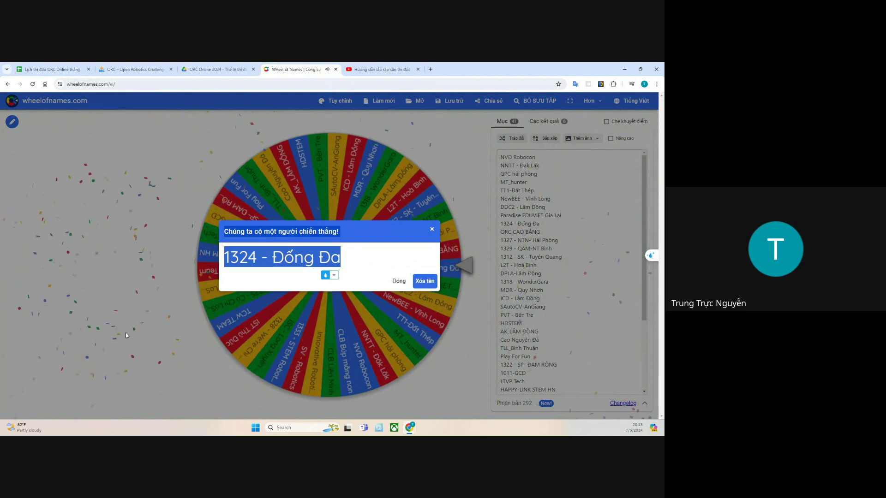
pyautogui.rightClick(304, 261)
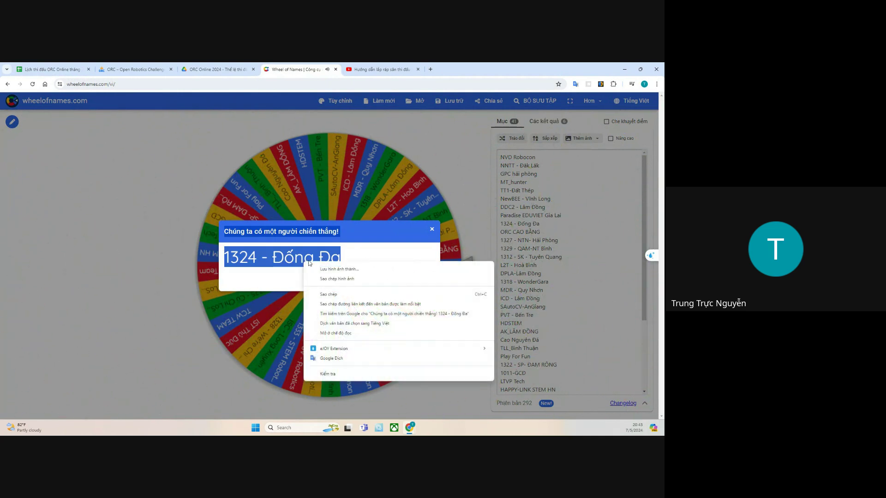
pyautogui.click(326, 295)
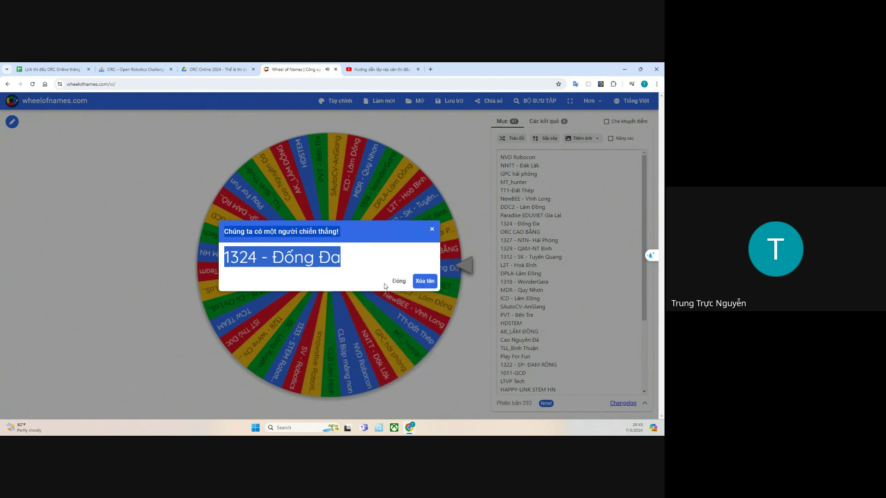
pyautogui.click(421, 279)
# - Try to paste the copied winner text into D10 of the schedule spreadsheet in place of Team 6
pyautogui.hotkey('ctrl', '1')
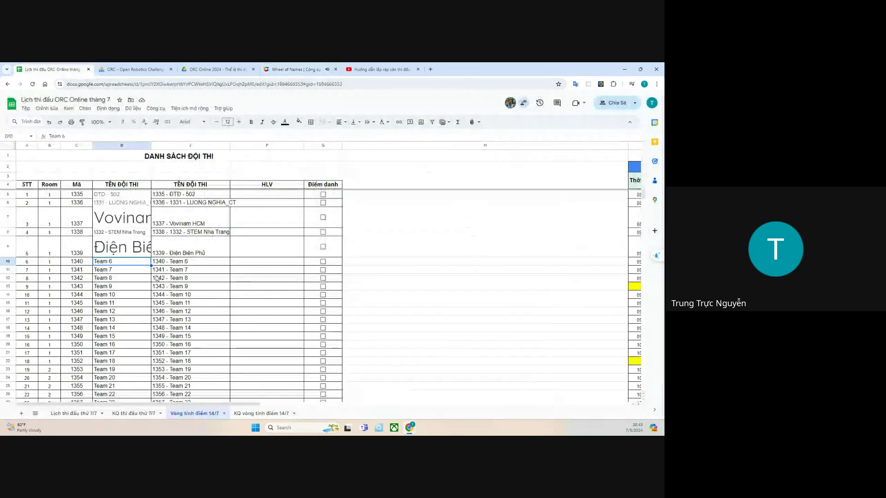
pyautogui.rightClick(125, 263)
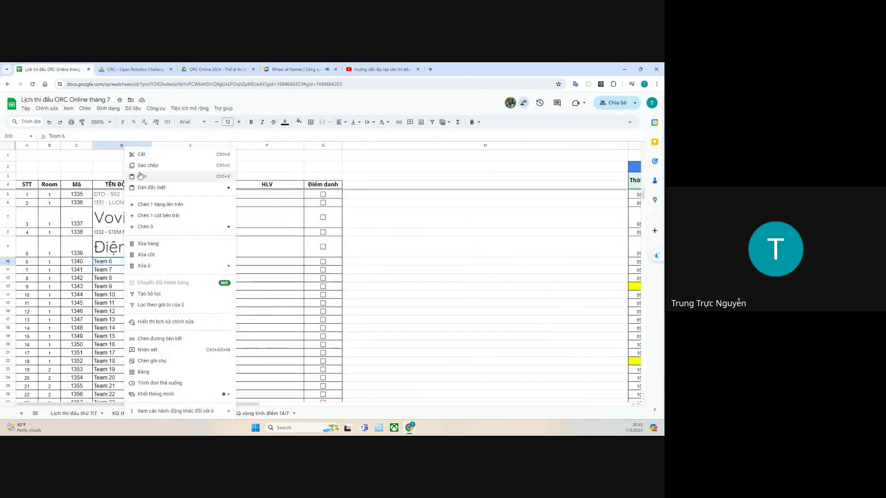
pyautogui.click(102, 264)
pyautogui.hotkey('ctrl', 'v')
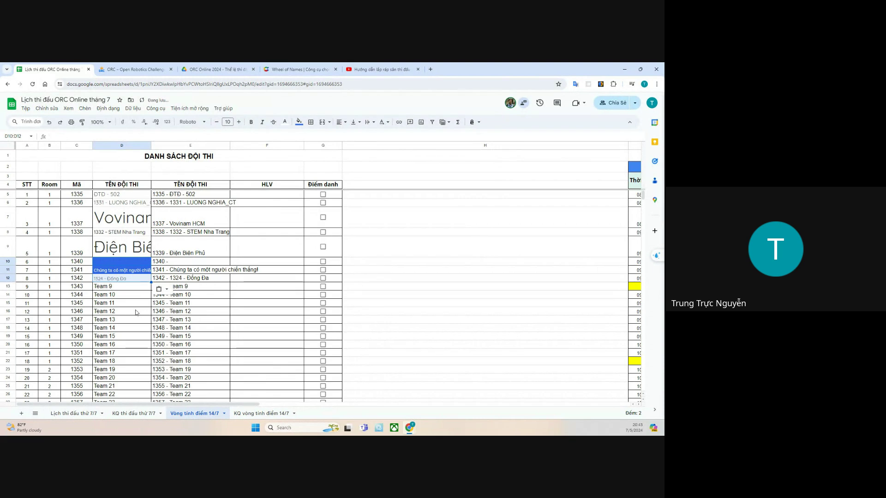
# - Undo the last paste and enter only the name 1324 - Đống Đa in D10
pyautogui.click(131, 262)
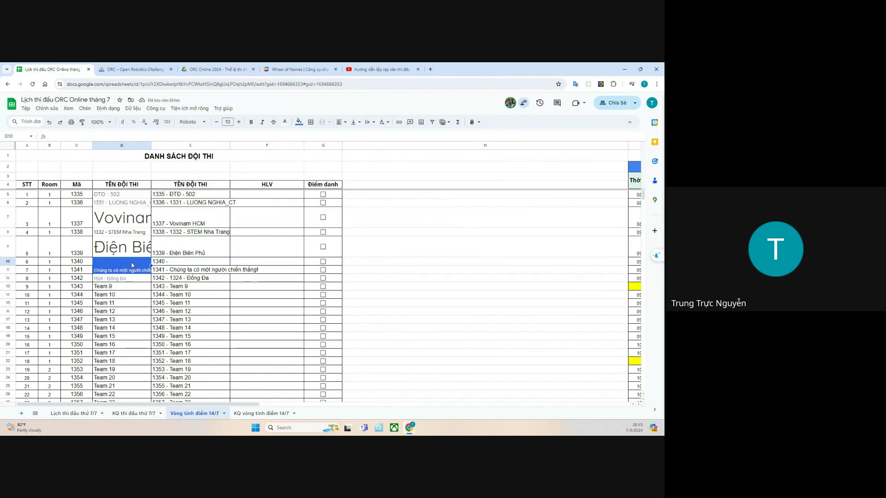
pyautogui.hotkey('ctrl', 'z')
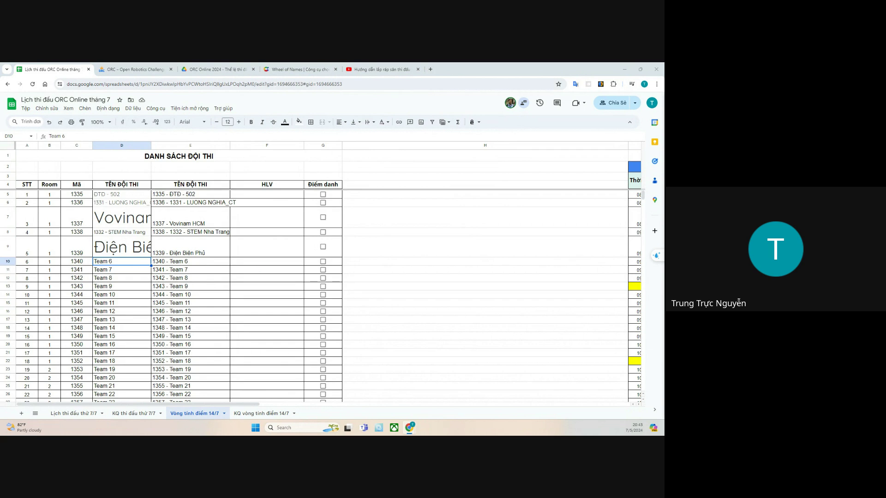
pyautogui.hotkey('ctrl', 'v')
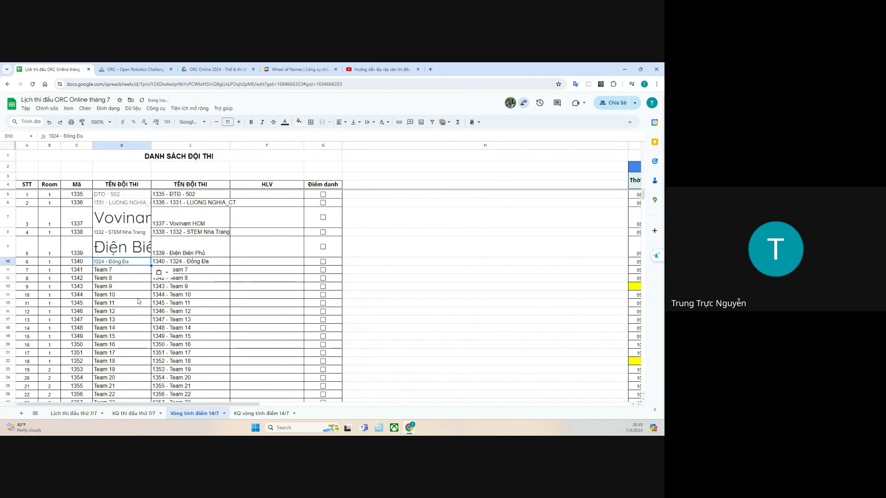
pyautogui.click(138, 296)
# - On Wheel of Names, copy 329 - QAM-NT Bình from the winner text, remove that team and spin the wheel again
pyautogui.click(295, 69)
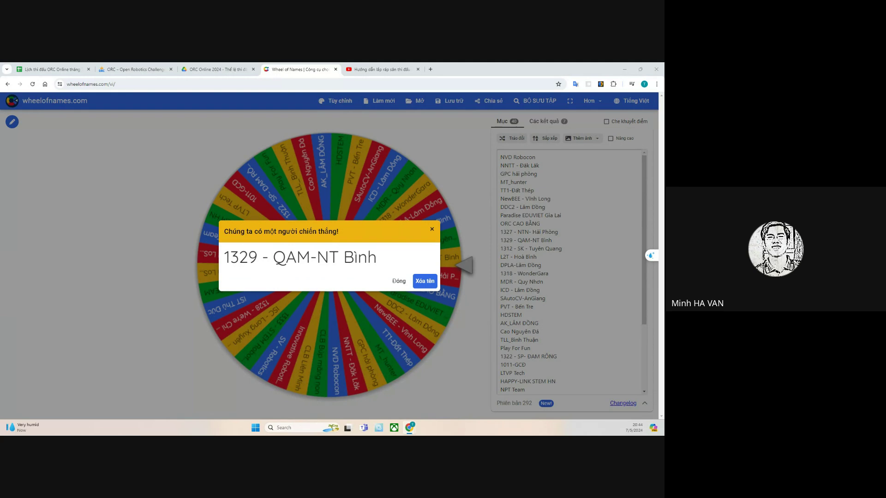
pyautogui.moveTo(379, 262); pyautogui.dragTo(226, 257)
pyautogui.click(375, 259)
pyautogui.moveTo(376, 261); pyautogui.dragTo(230, 258)
pyautogui.rightClick(300, 258)
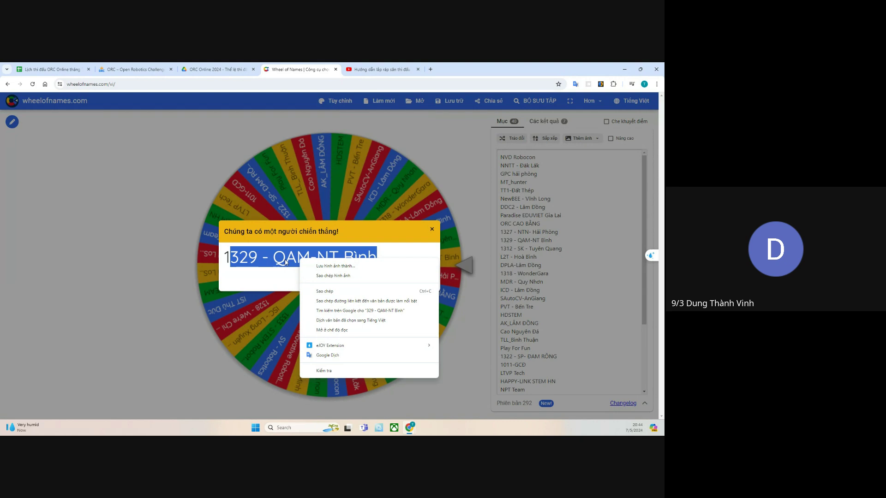
pyautogui.click(325, 292)
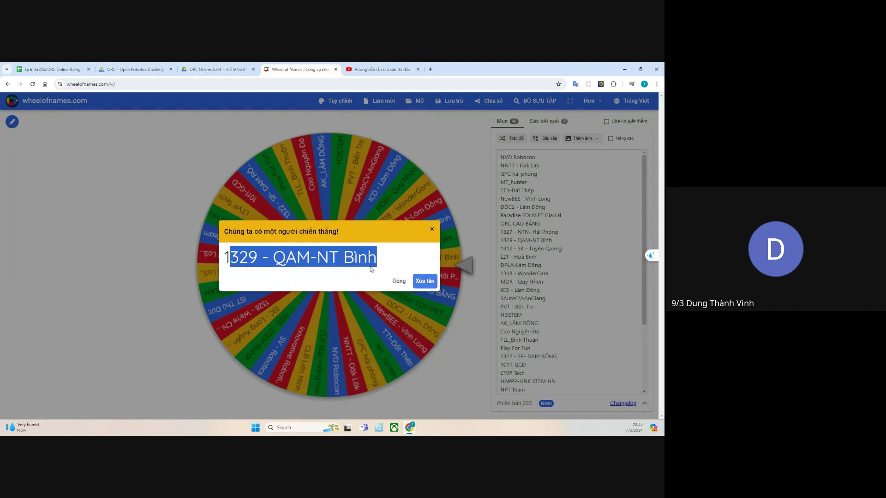
pyautogui.click(425, 281)
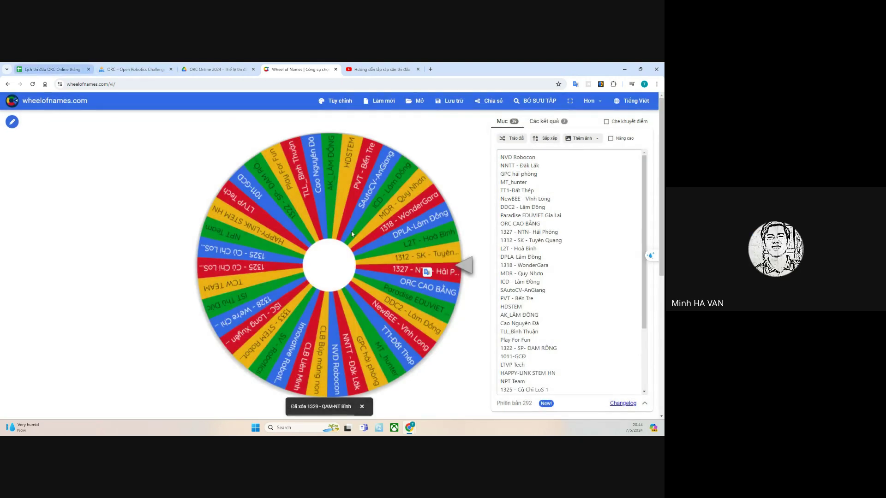
pyautogui.click(352, 233)
pyautogui.click(50, 69)
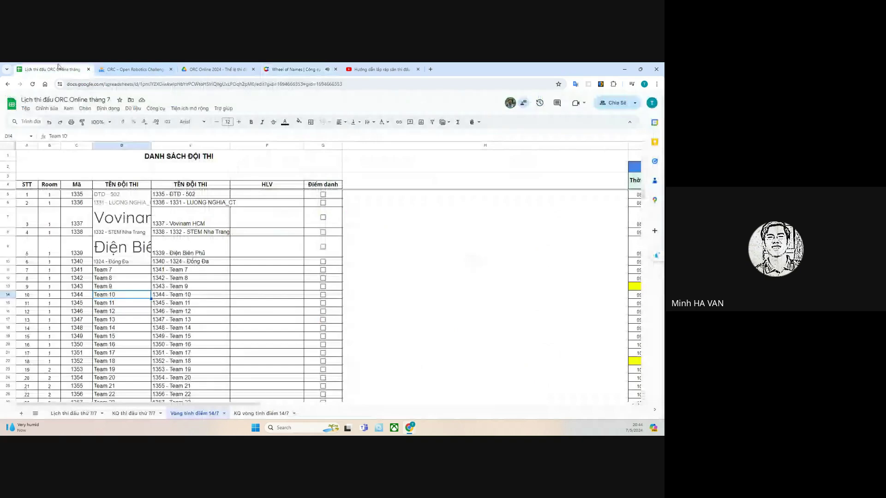
pyautogui.click(126, 271)
pyautogui.hotkey('ctrl', 'v')
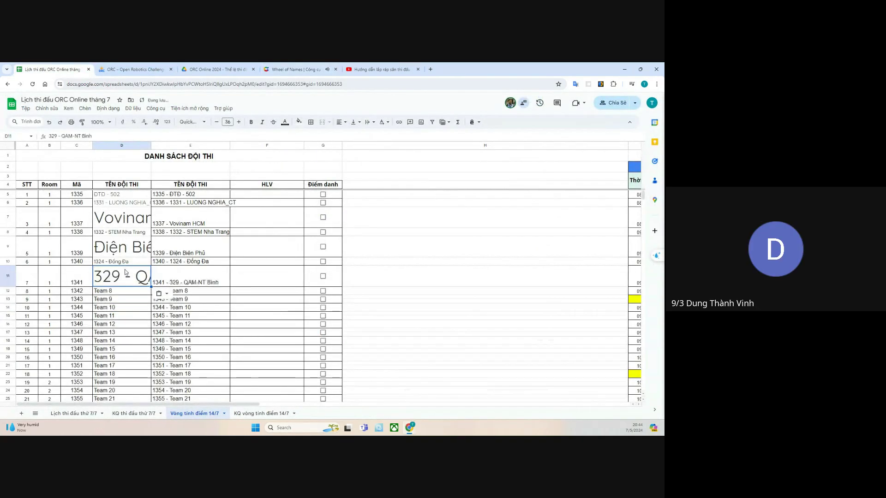
pyautogui.click(119, 301)
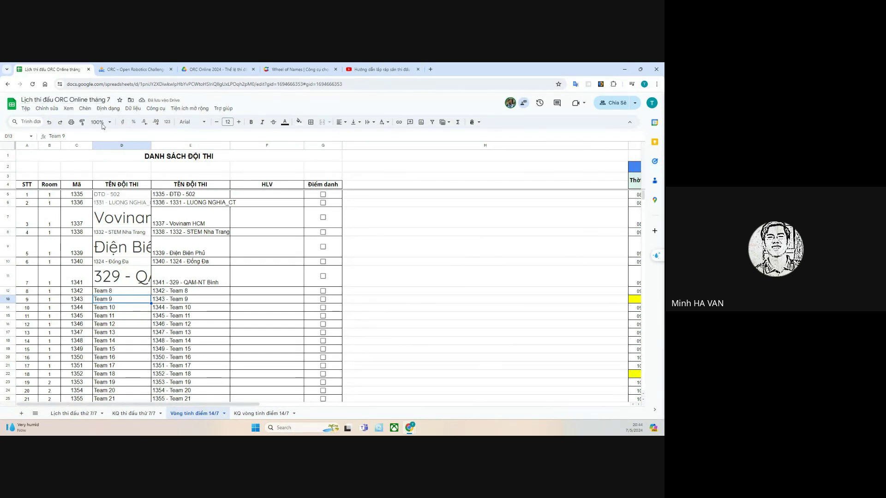
# - On Wheel of Names, copy the eighth drawn team's name, 1327 - NTN- Hải Phòng, and remove that team from the wheel
pyautogui.click(298, 70)
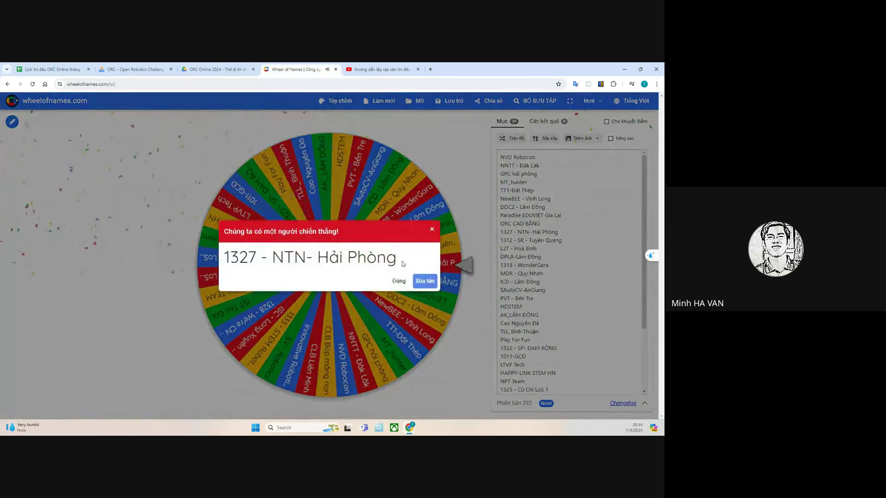
pyautogui.moveTo(399, 259); pyautogui.dragTo(223, 257)
pyautogui.rightClick(286, 257)
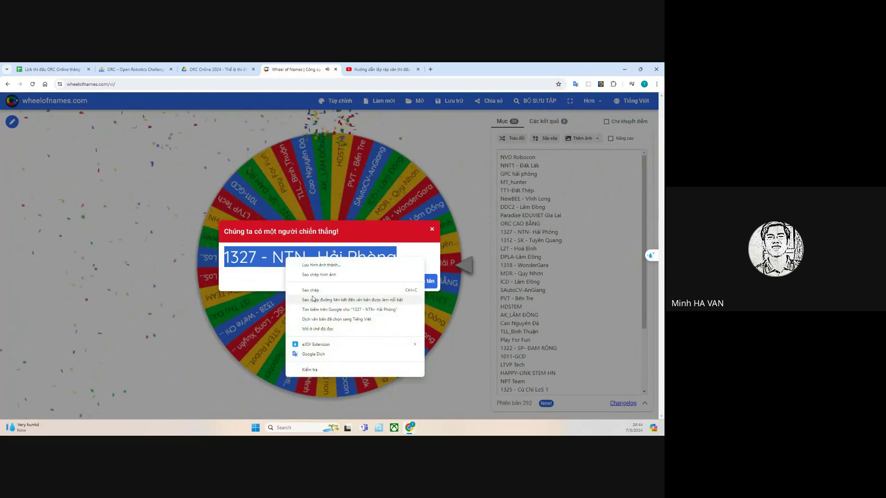
pyautogui.click(333, 283)
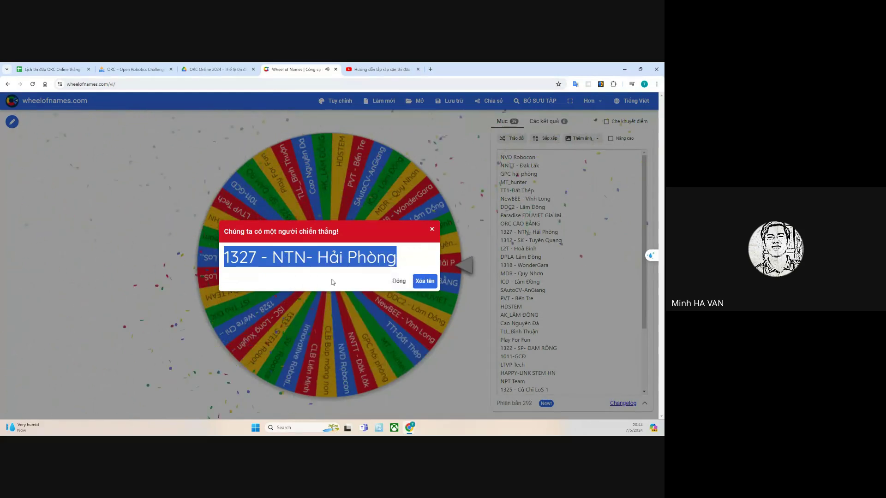
pyautogui.click(425, 281)
# - In the schedule spreadsheet, replace Team 8 in D12 with the copied name 1327 - NTN- Hải Phòng
pyautogui.click(51, 69)
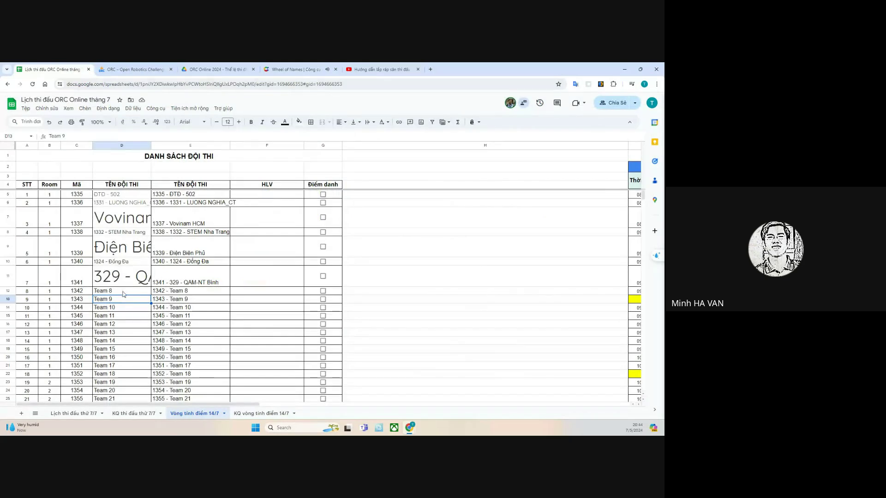
pyautogui.rightClick(123, 341)
pyautogui.press('Escape')
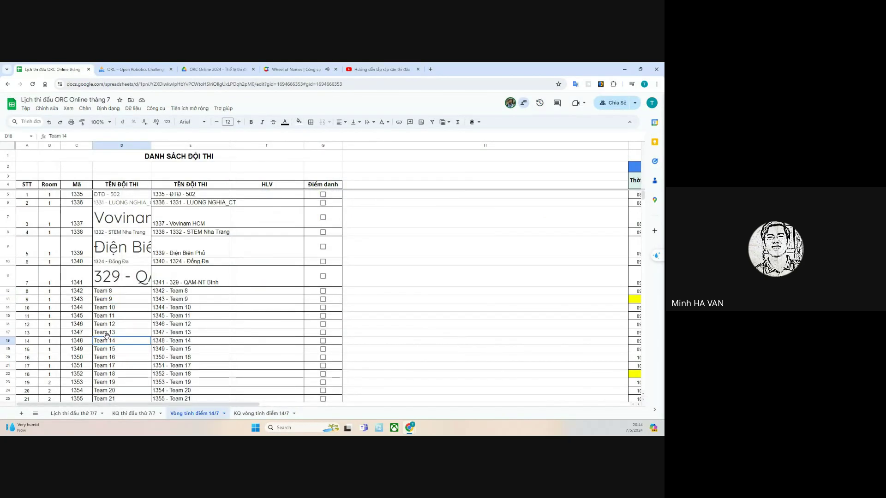
pyautogui.click(117, 292)
pyautogui.hotkey('ctrl', 'v')
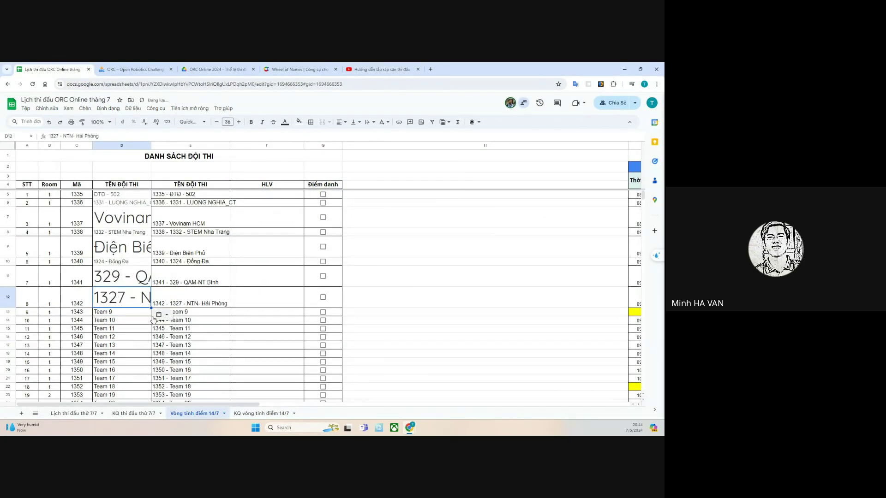
# - Draw the ninth team on Wheel of Names, copying the name NNTT - Đăk Lăk and removing the team from the wheel
pyautogui.click(300, 69)
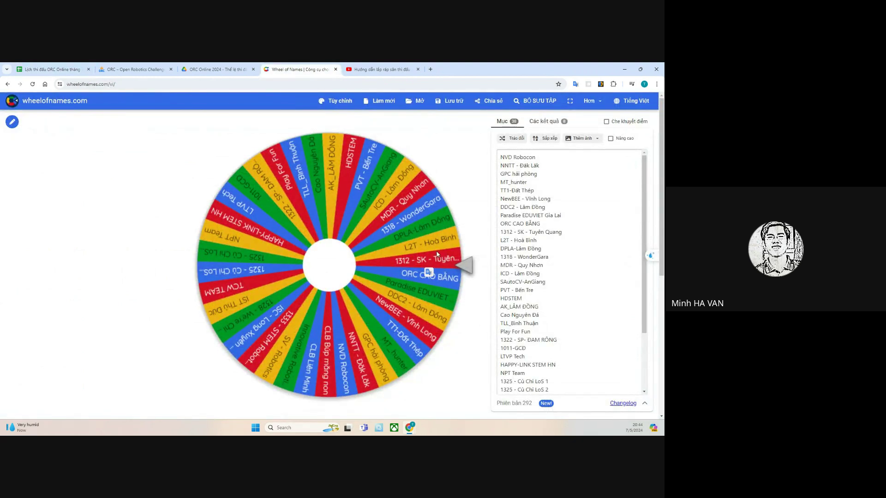
pyautogui.click(455, 268)
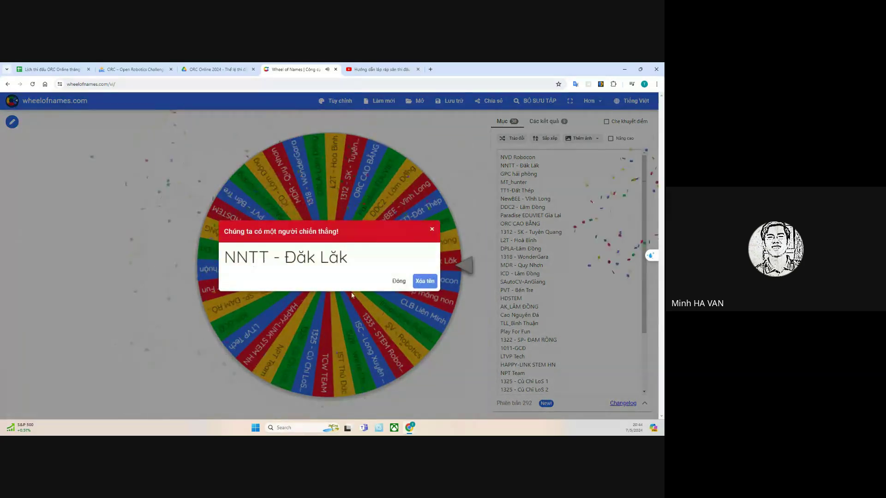
pyautogui.moveTo(357, 270); pyautogui.dragTo(226, 230)
pyautogui.click(300, 262)
pyautogui.moveTo(349, 262); pyautogui.dragTo(227, 255)
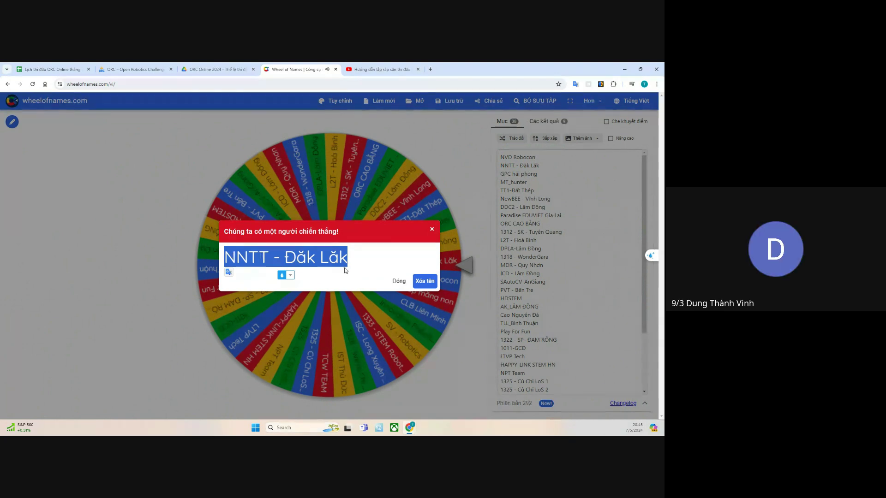
pyautogui.rightClick(345, 271)
pyautogui.click(372, 291)
pyautogui.click(424, 282)
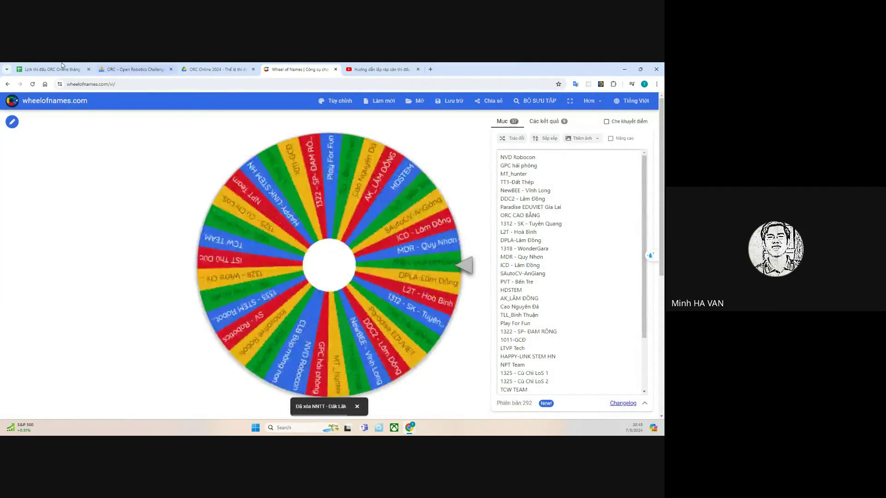
# - In the schedule spreadsheet, replace Team 9 in D13 with the copied name NNTT - Đăk Lăk
pyautogui.click(61, 67)
pyautogui.rightClick(117, 316)
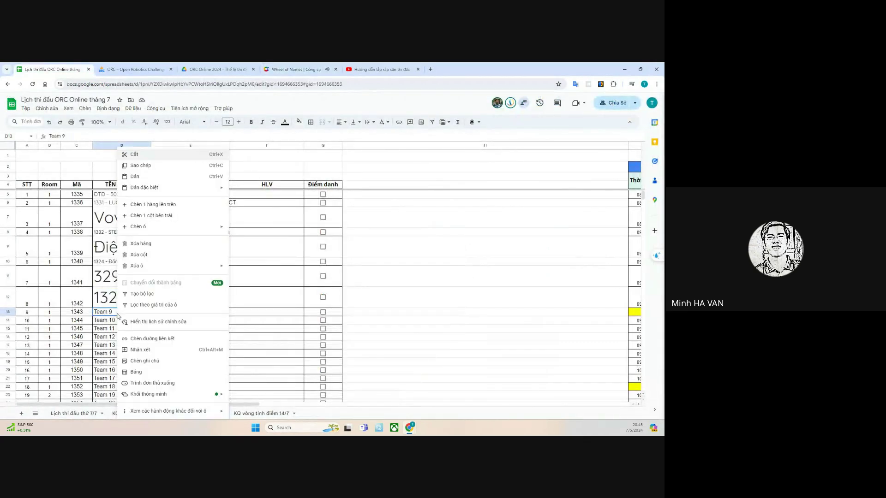
pyautogui.click(107, 317)
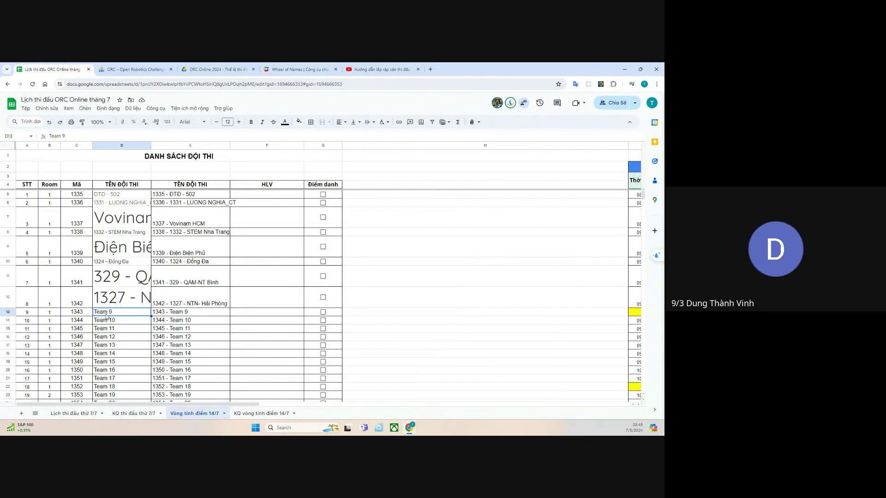
pyautogui.hotkey('ctrl', 'v')
pyautogui.press('Return')
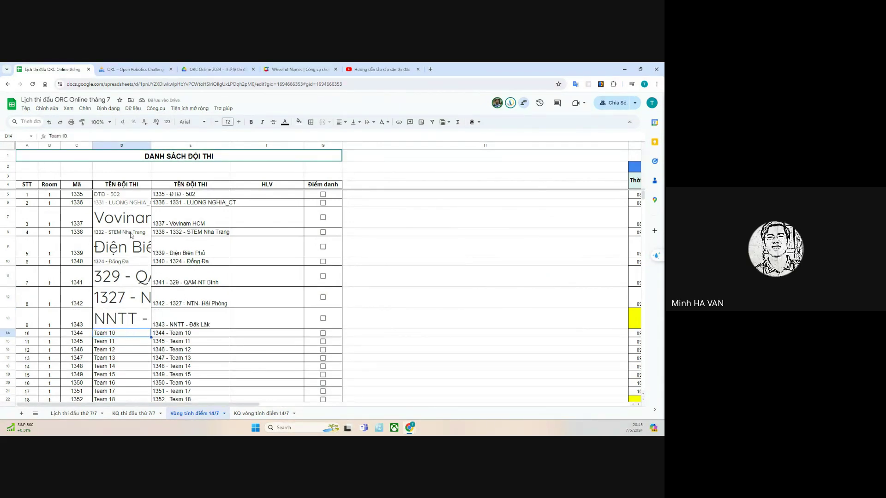
# - Set the font size of the whole team-name column D to 12
pyautogui.click(122, 146)
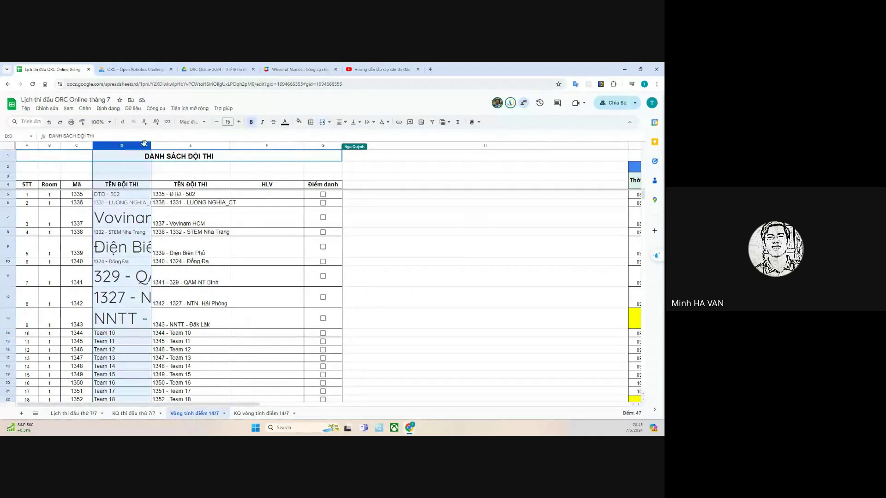
pyautogui.click(227, 122)
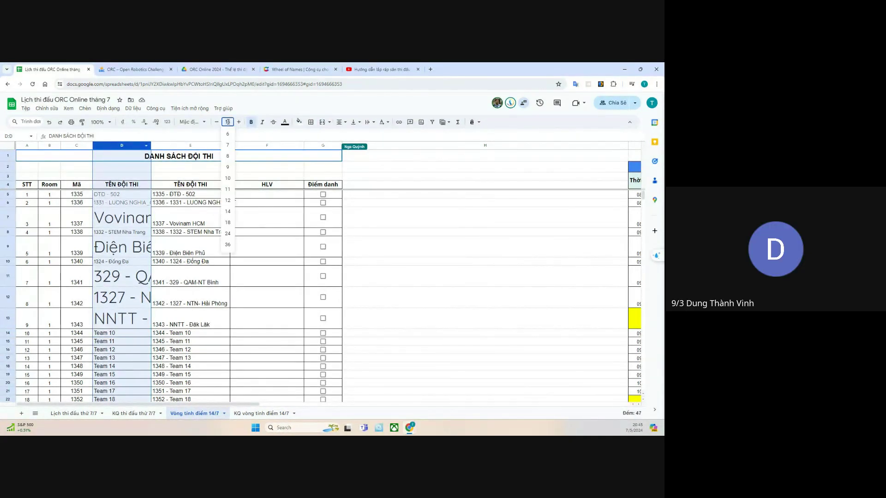
pyautogui.write('12')
pyautogui.press('Return')
pyautogui.click(123, 267)
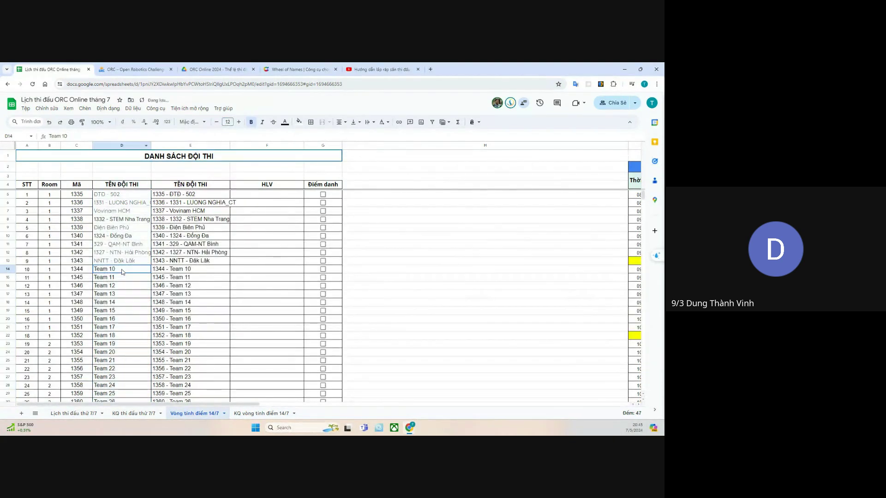
# - Draw the tenth team, Play For Fun, on Wheel of Names and move its name from the wheel to D14 of the schedule spreadsheet, replacing Team 10
pyautogui.click(118, 68)
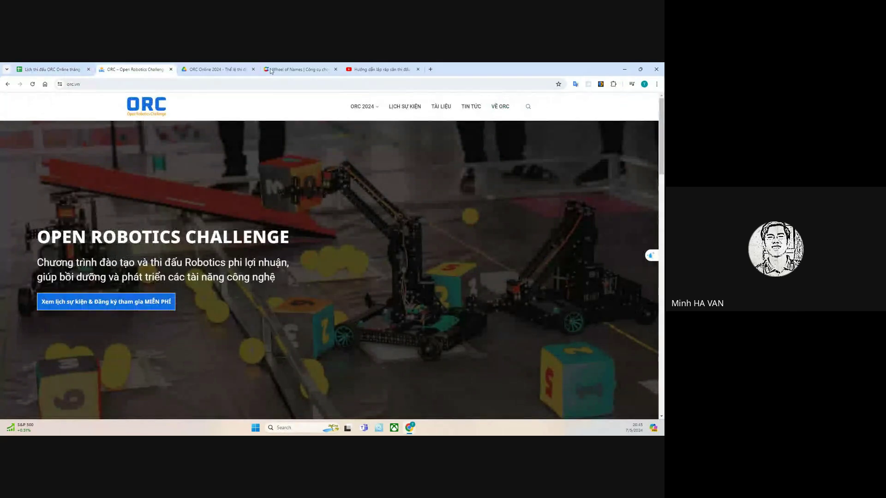
pyautogui.click(217, 69)
pyautogui.click(304, 67)
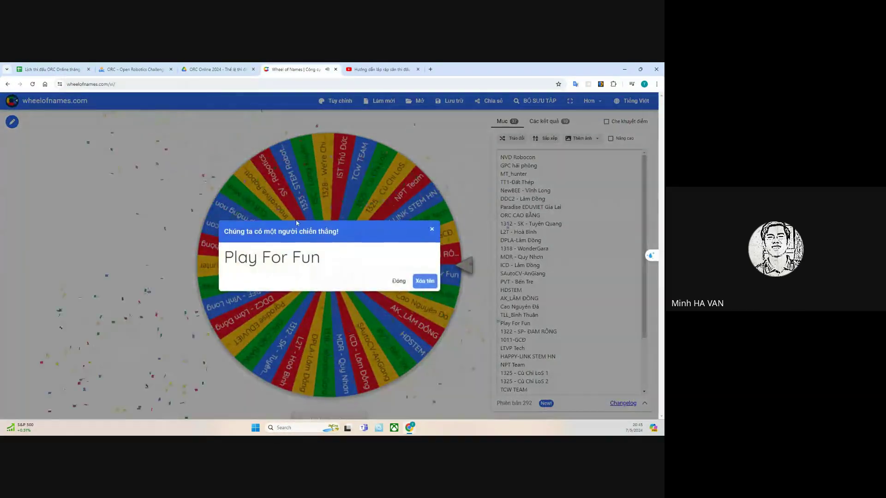
pyautogui.moveTo(318, 259); pyautogui.dragTo(227, 260)
pyautogui.rightClick(227, 262)
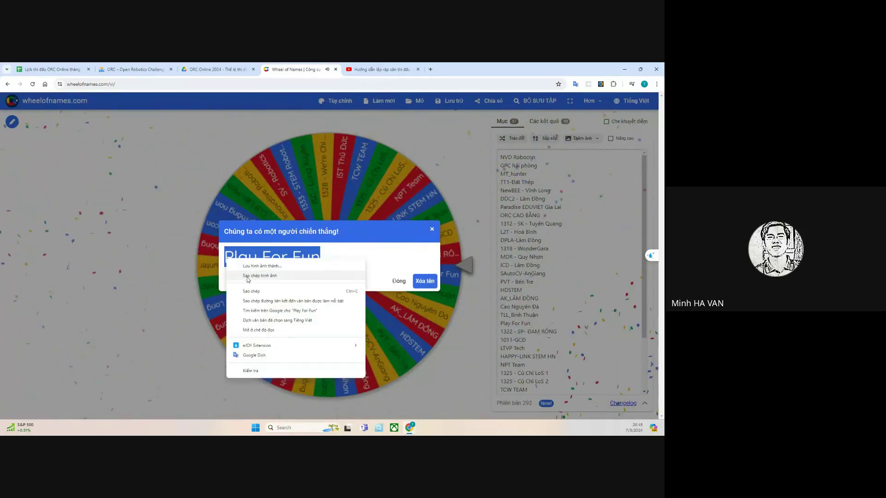
pyautogui.click(251, 291)
pyautogui.click(423, 282)
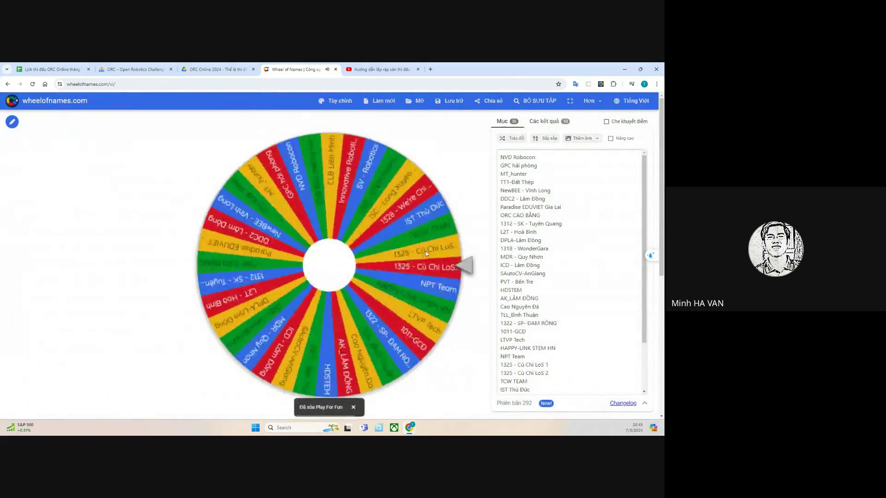
pyautogui.click(51, 69)
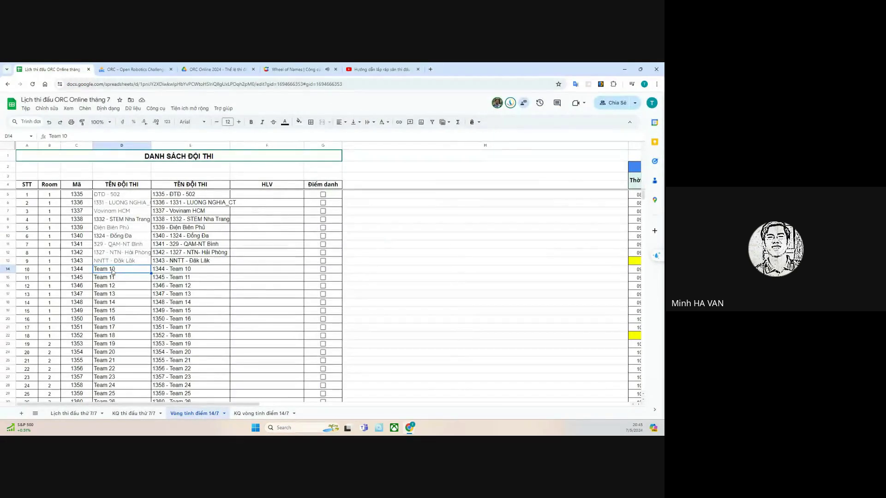
pyautogui.hotkey('ctrl', 'v')
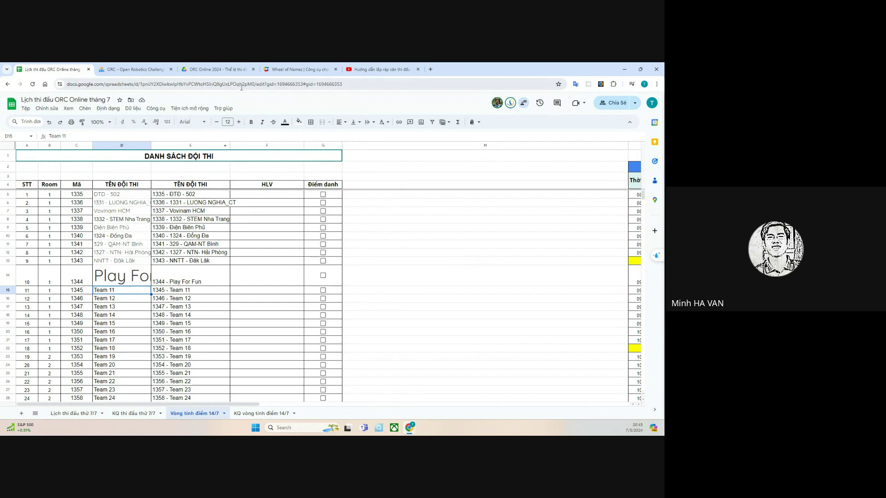
# - Draw the eleventh team, NVD Robocon, on Wheel of Names and move its name from the wheel to D15 of the schedule spreadsheet, replacing Team 11
pyautogui.click(284, 70)
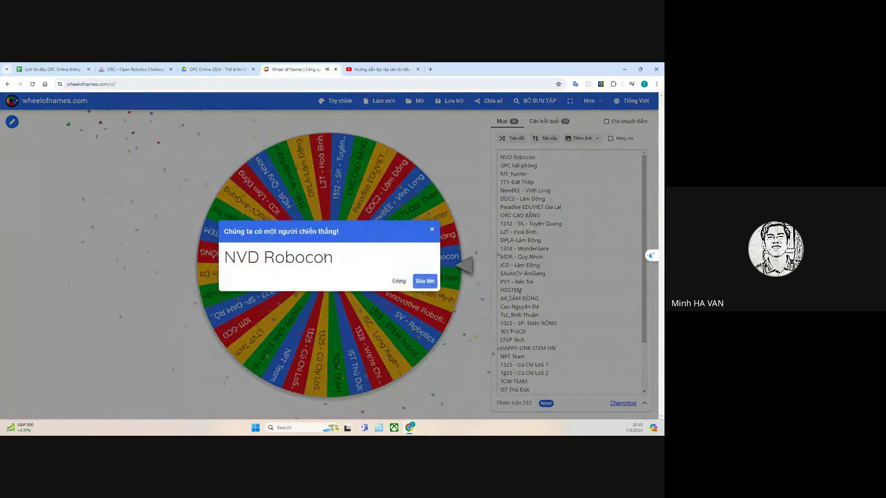
pyautogui.moveTo(325, 257); pyautogui.dragTo(228, 259)
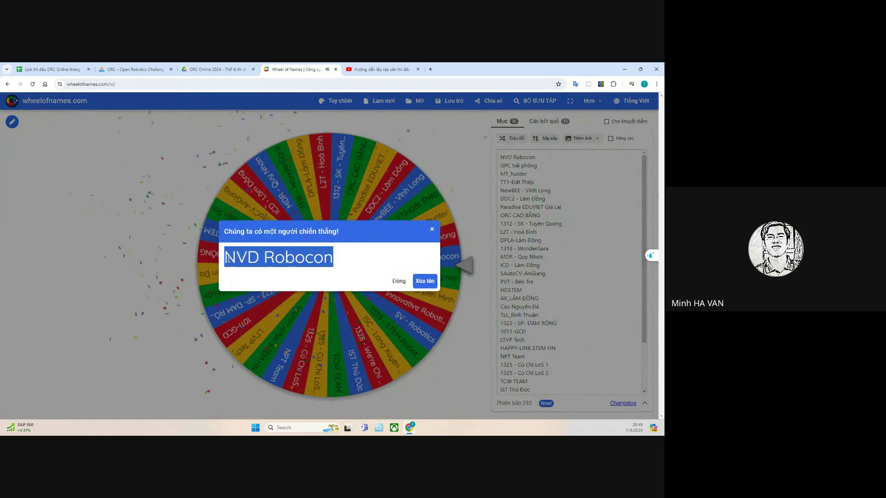
pyautogui.rightClick(229, 262)
pyautogui.click(258, 294)
pyautogui.click(430, 281)
pyautogui.click(51, 69)
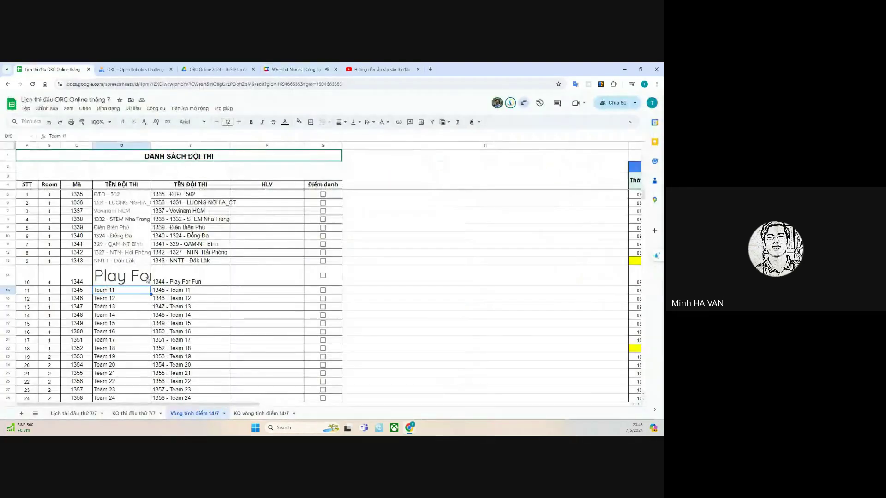
pyautogui.hotkey('ctrl', 'v')
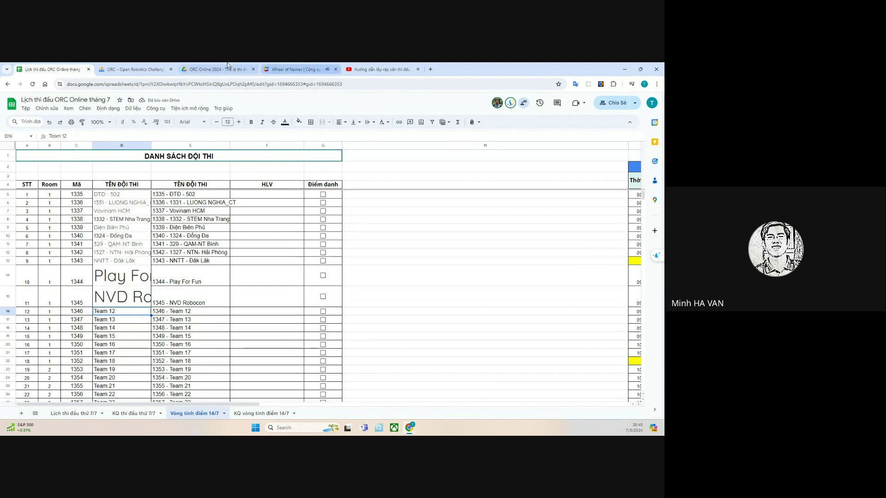
# - Draw the twelfth team, AK_LÂM ĐỒNG, on Wheel of Names and move its name from the wheel to D16 of the schedule spreadsheet, replacing Team 12
pyautogui.click(295, 69)
pyautogui.click(441, 237)
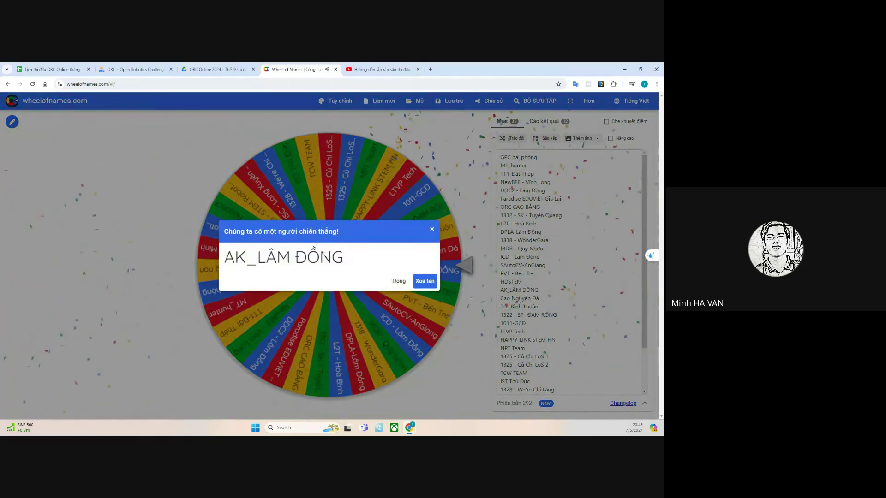
pyautogui.moveTo(235, 257); pyautogui.dragTo(229, 257)
pyautogui.rightClick(229, 258)
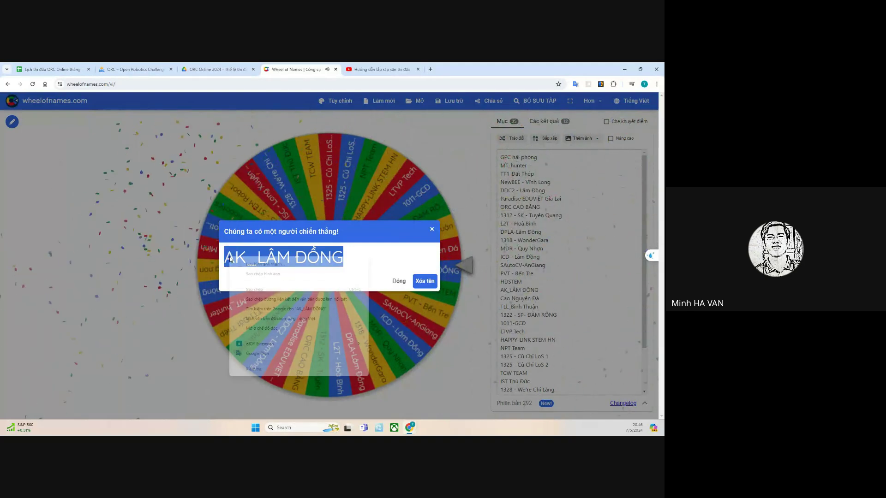
pyautogui.click(257, 289)
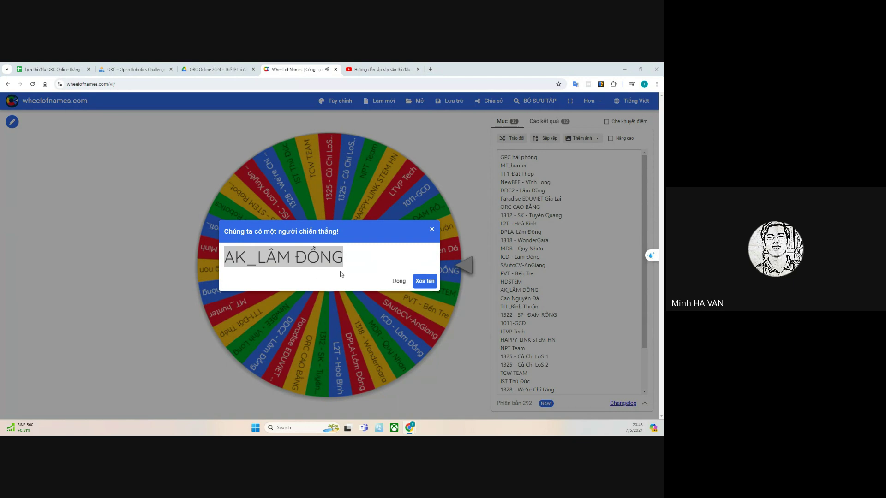
pyautogui.rightClick(296, 258)
pyautogui.click(351, 294)
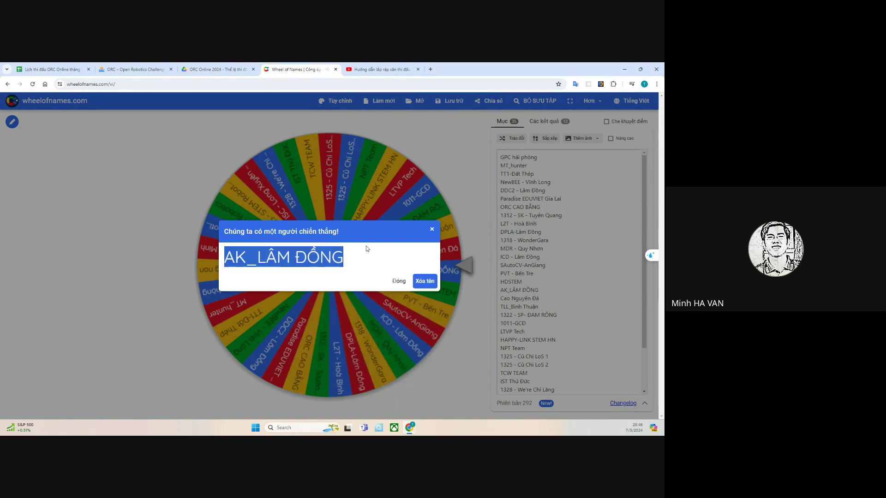
pyautogui.click(425, 283)
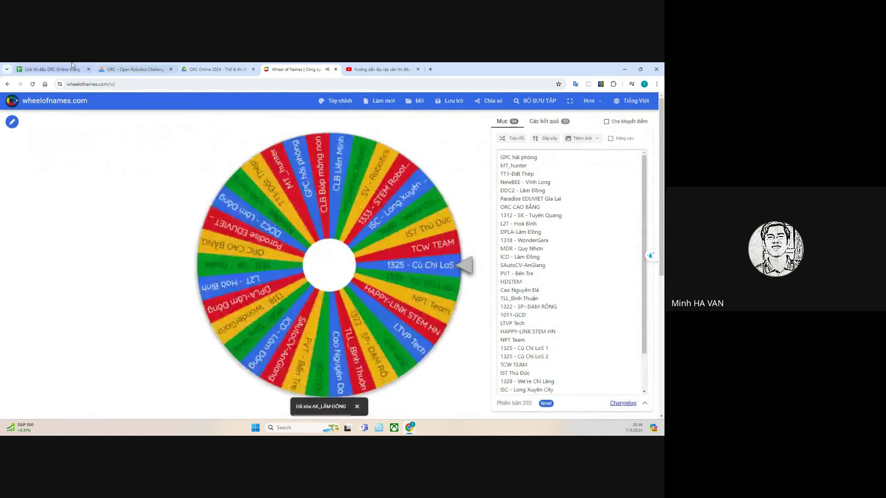
pyautogui.hotkey('ctrl', '1')
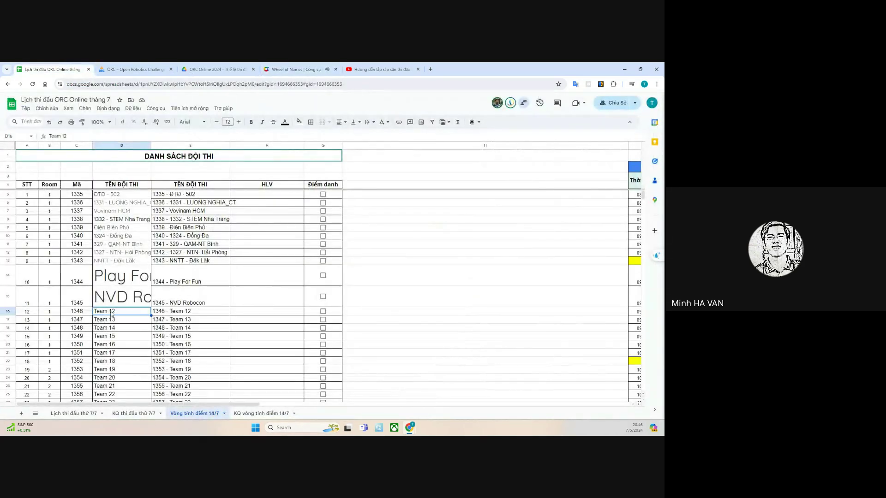
pyautogui.hotkey('ctrl', 'v')
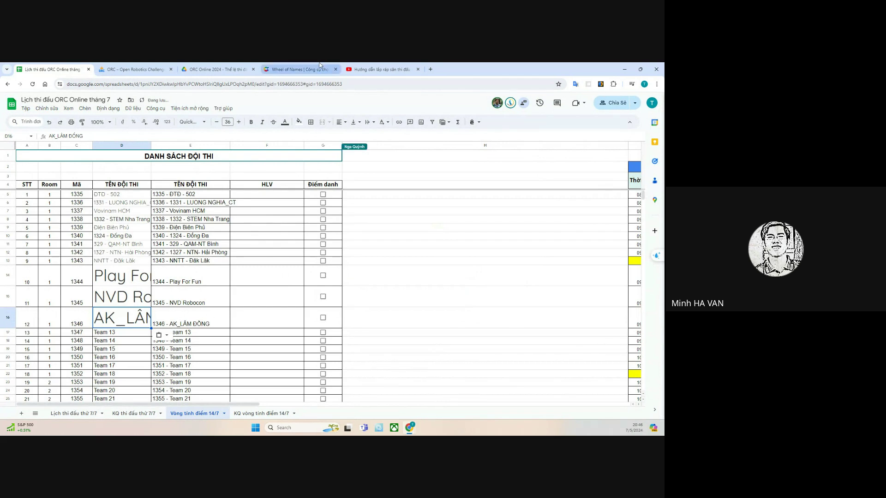
# - Draw the thirteenth team on Wheel of Names and move L2T - Hoà Bình from the wheel to D17 of the schedule spreadsheet, replacing Team 13
pyautogui.click(295, 69)
pyautogui.click(388, 226)
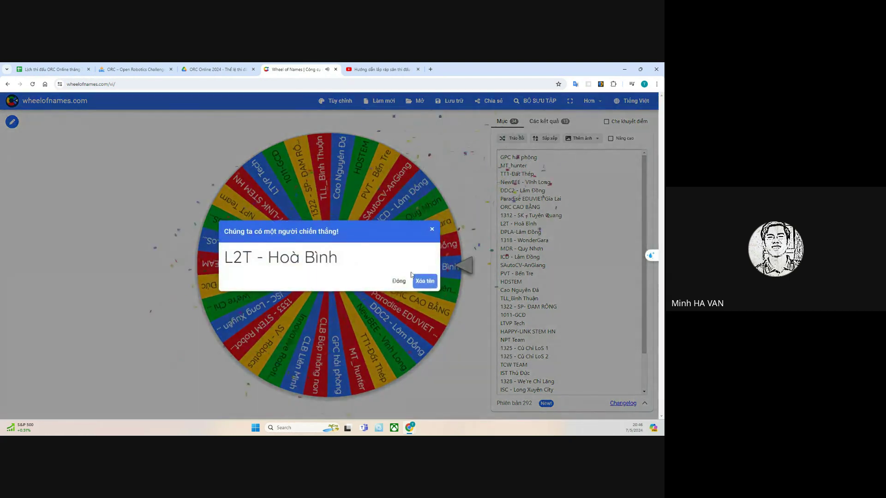
pyautogui.moveTo(344, 257); pyautogui.dragTo(223, 263)
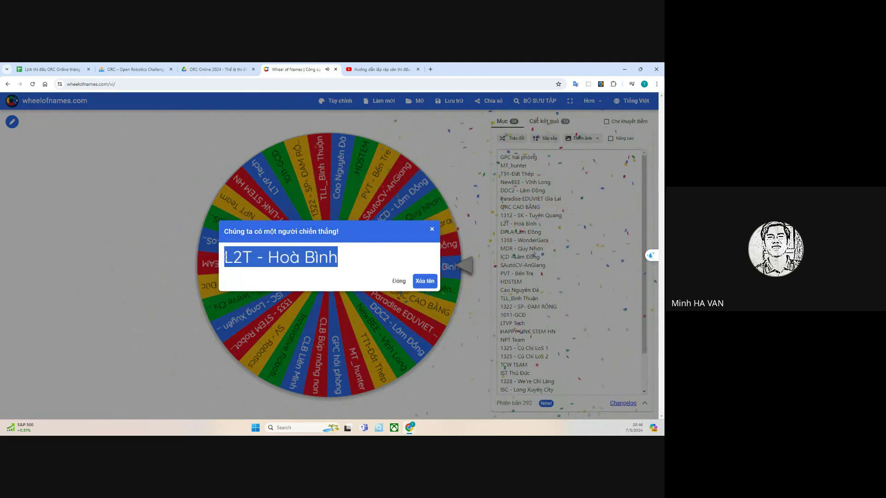
pyautogui.rightClick(225, 260)
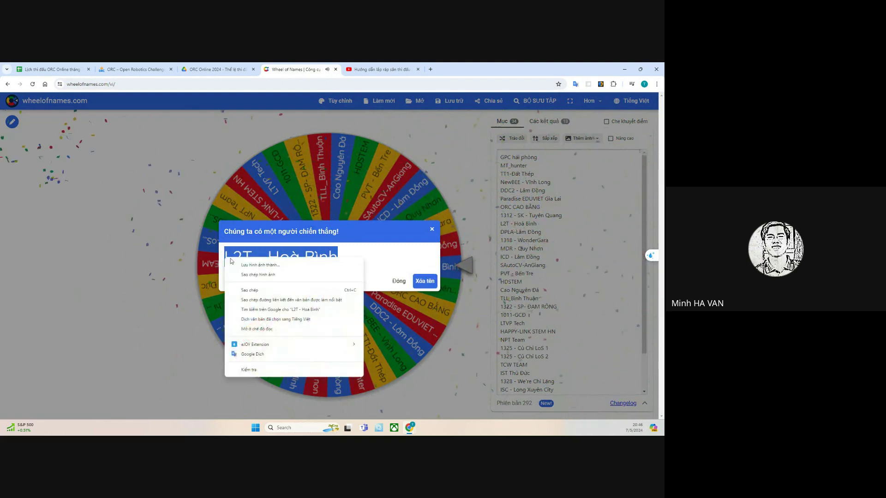
pyautogui.click(424, 281)
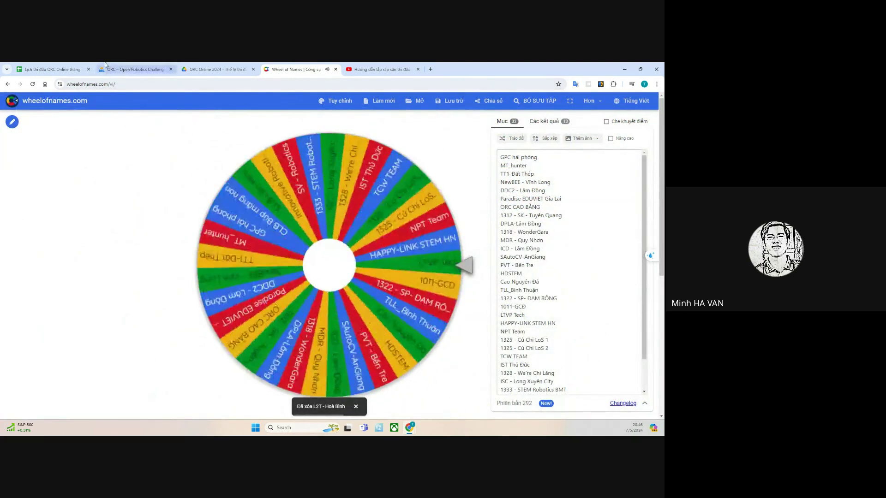
pyautogui.click(51, 69)
pyautogui.click(130, 332)
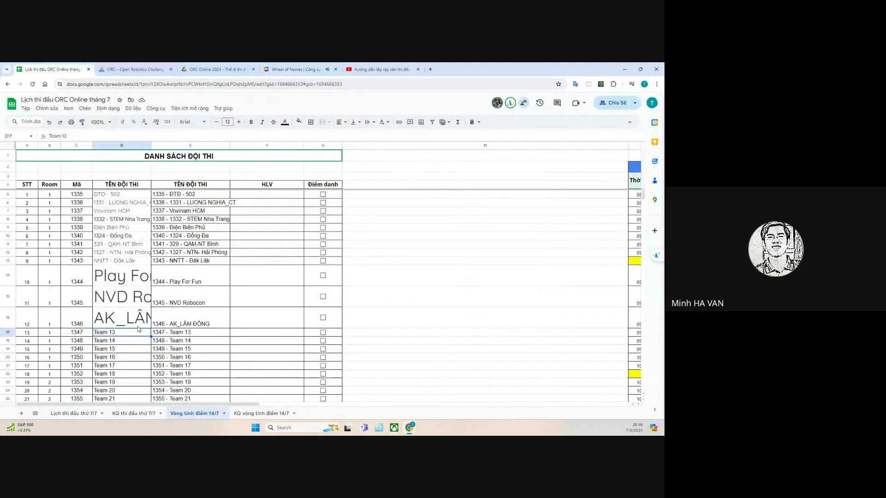
pyautogui.hotkey('ctrl', 'v')
pyautogui.press('Down')
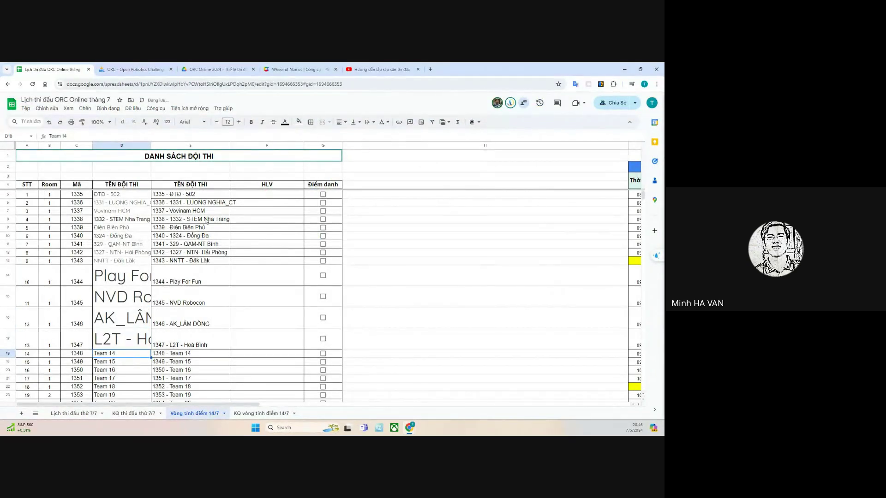
# - Draw the fourteenth team on Wheel of Names and move 1325 - Củ Chi LoS 2 from the wheel to spreadsheet cell D18, replacing Team 14
pyautogui.click(300, 69)
pyautogui.click(402, 217)
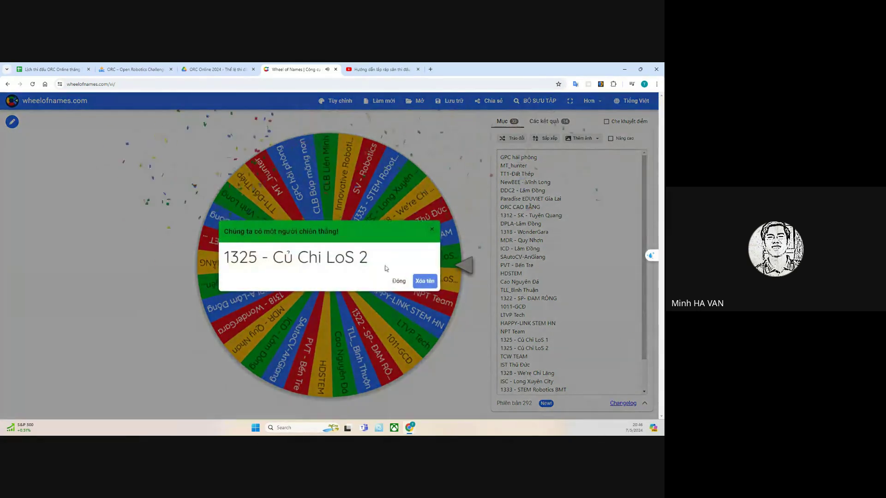
pyautogui.moveTo(369, 258); pyautogui.dragTo(226, 259)
pyautogui.rightClick(226, 260)
pyautogui.click(242, 266)
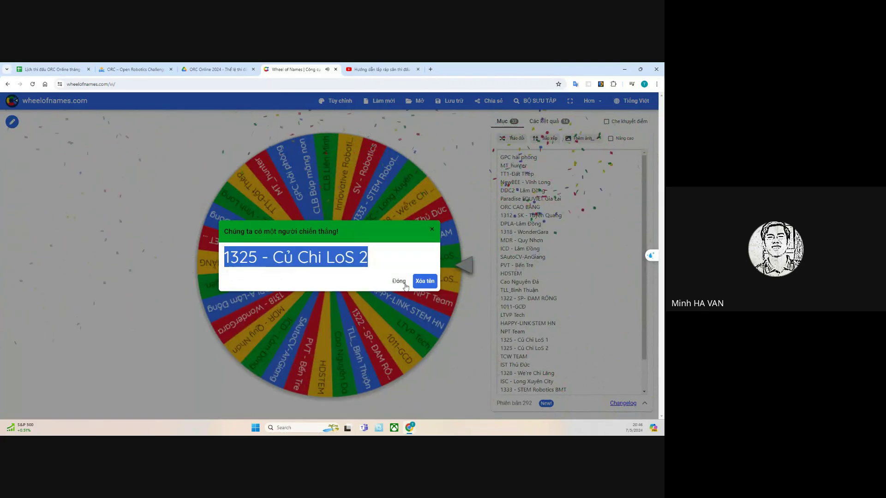
pyautogui.click(424, 281)
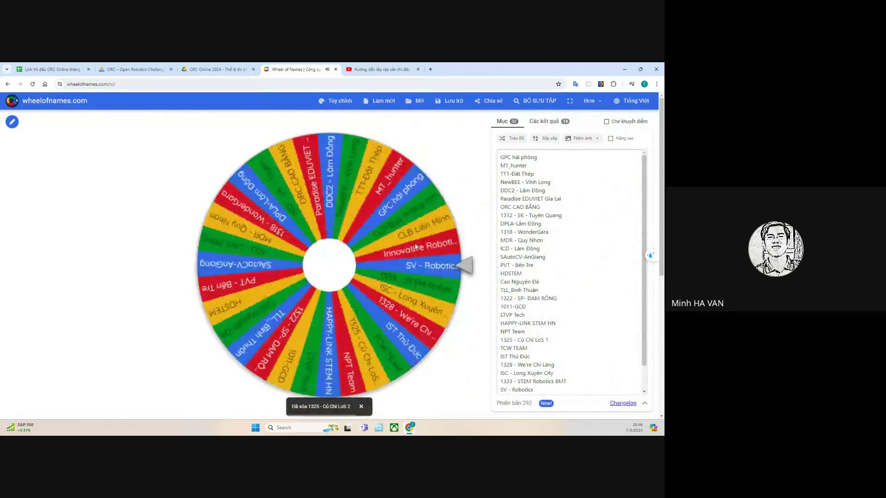
pyautogui.click(53, 69)
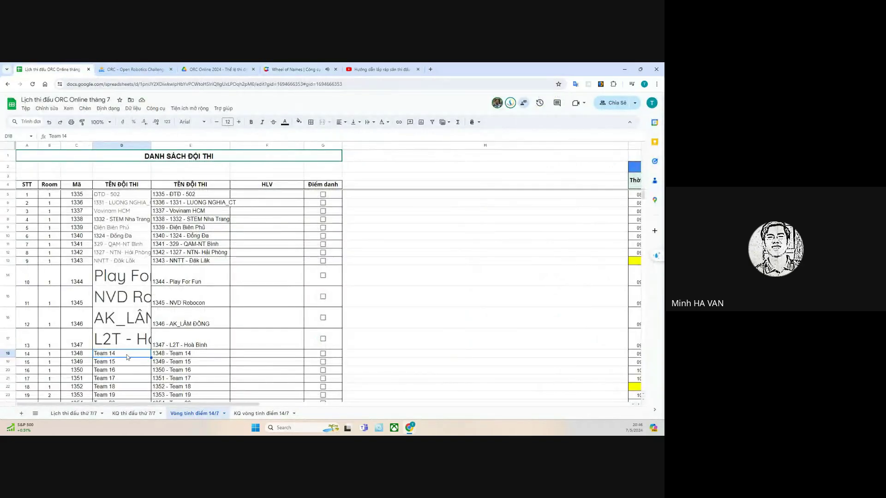
pyautogui.hotkey('ctrl', 'v')
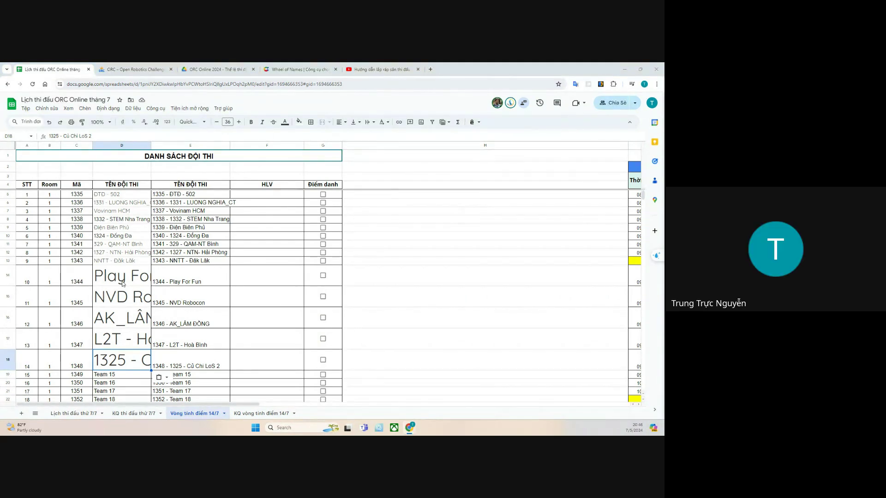
pyautogui.scroll(-1, 123, 285)
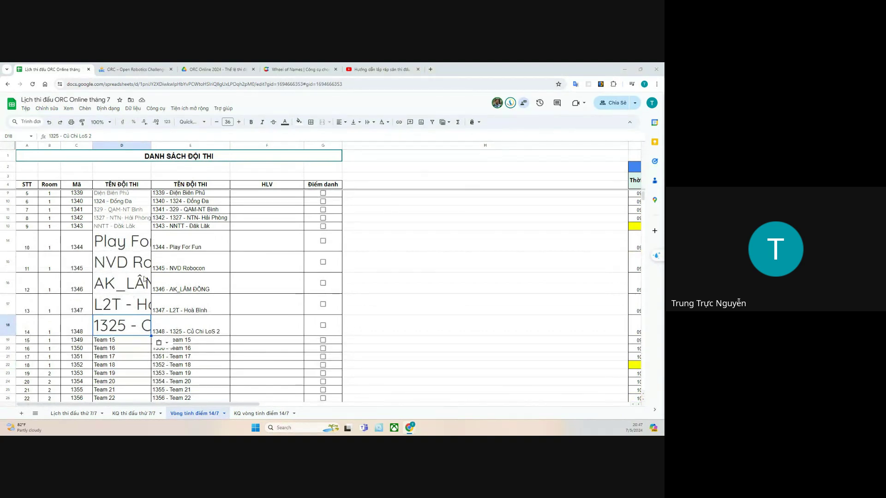
# - Draw the fifteenth team, MT_hunter, on Wheel of Names and move its name from the wheel to D19 of the schedule spreadsheet, replacing Team 15
pyautogui.scroll(1, 130, 288)
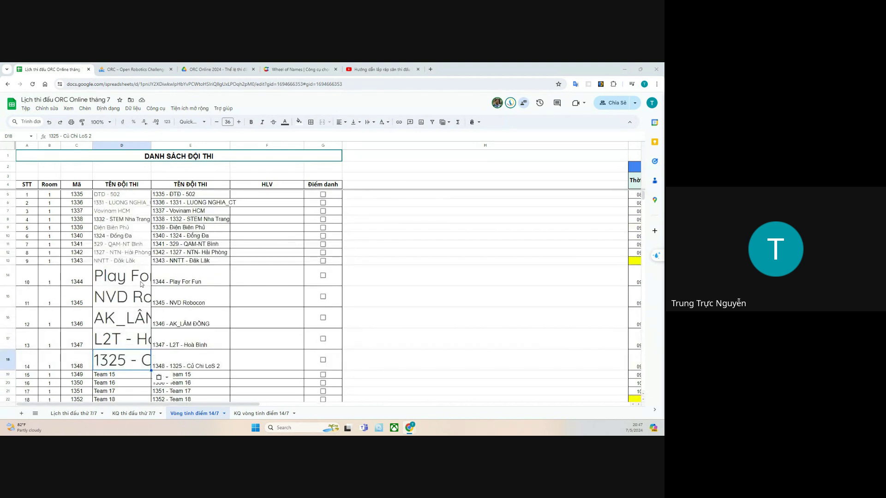
pyautogui.click(304, 70)
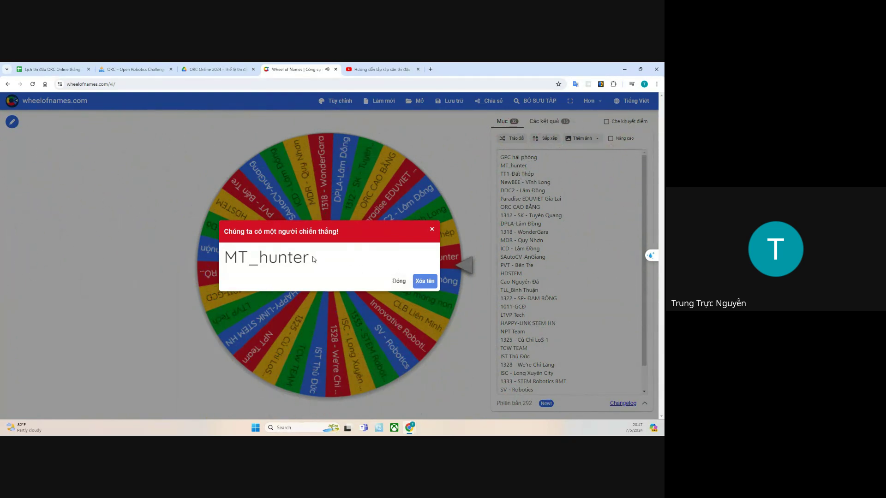
pyautogui.moveTo(313, 259); pyautogui.dragTo(238, 258)
pyautogui.rightClick(229, 257)
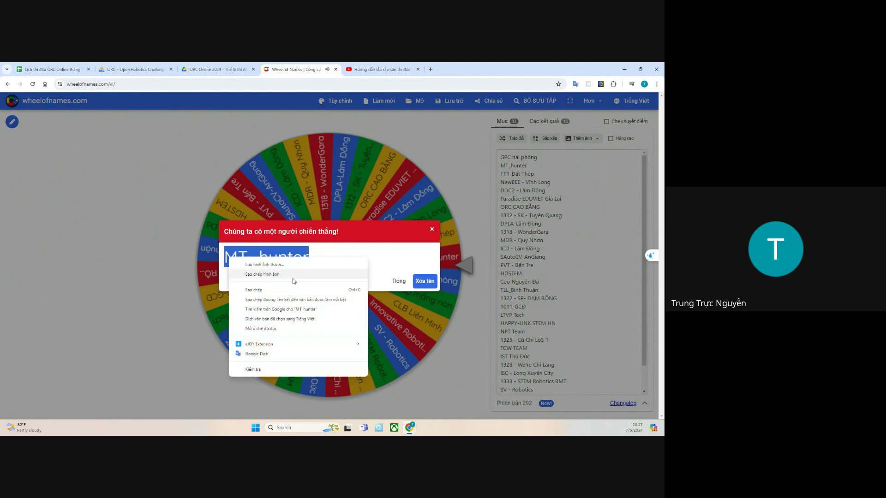
pyautogui.click(277, 290)
pyautogui.click(425, 282)
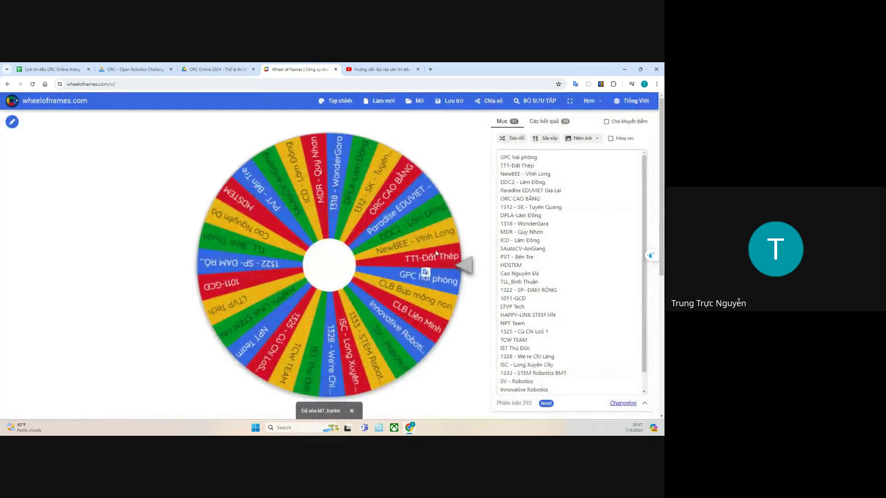
pyautogui.click(52, 69)
pyautogui.click(124, 376)
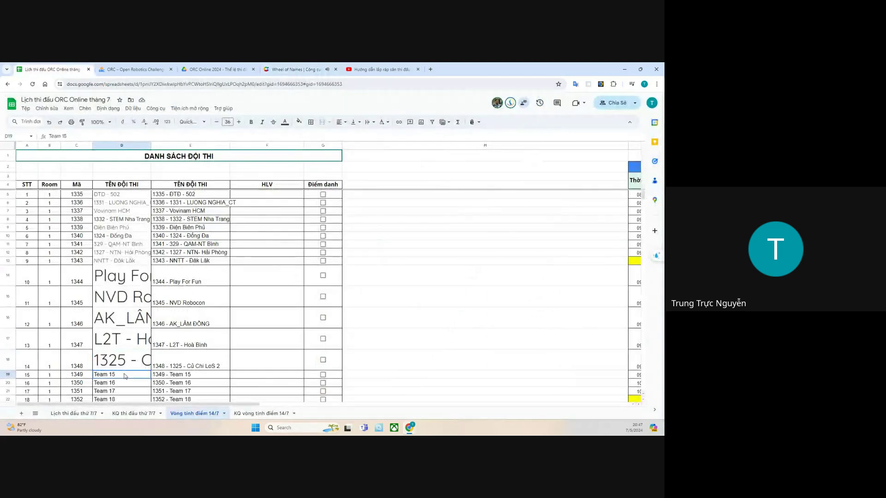
pyautogui.hotkey('ctrl', 'v')
pyautogui.scroll(-5, 144, 373)
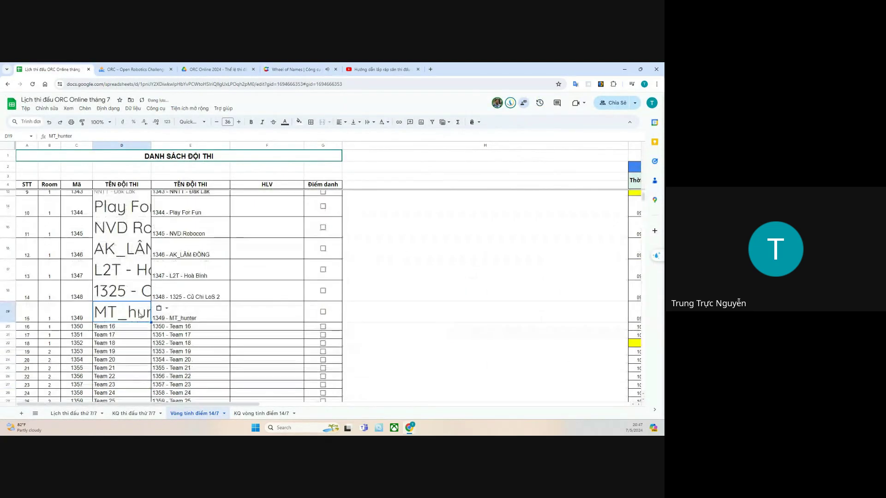
# - Draw the sixteenth team on Wheel of Names and move 1011-GCĐ from the wheel to D20 of the schedule spreadsheet, replacing Team 16
pyautogui.click(295, 70)
pyautogui.click(358, 314)
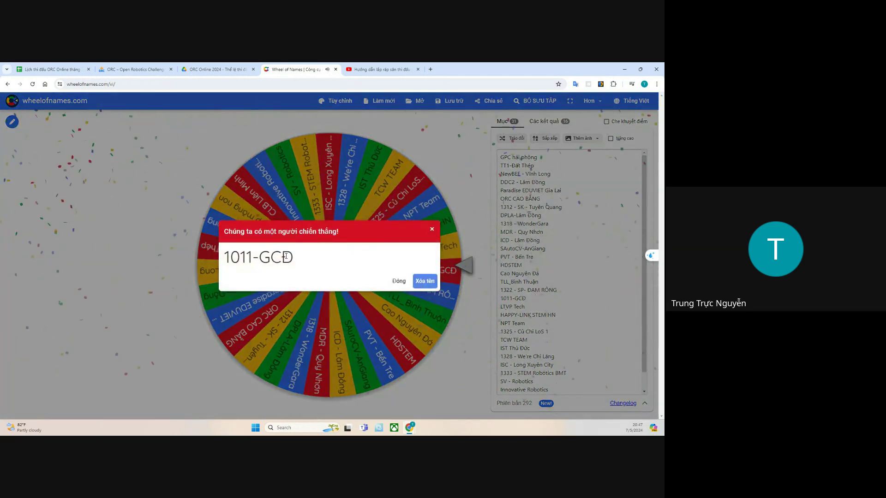
pyautogui.moveTo(307, 258); pyautogui.dragTo(229, 256)
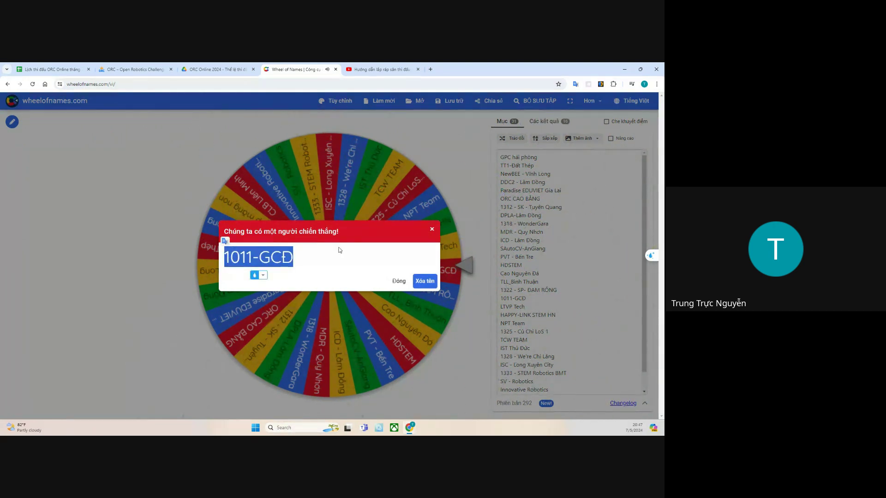
pyautogui.click(425, 281)
pyautogui.click(51, 69)
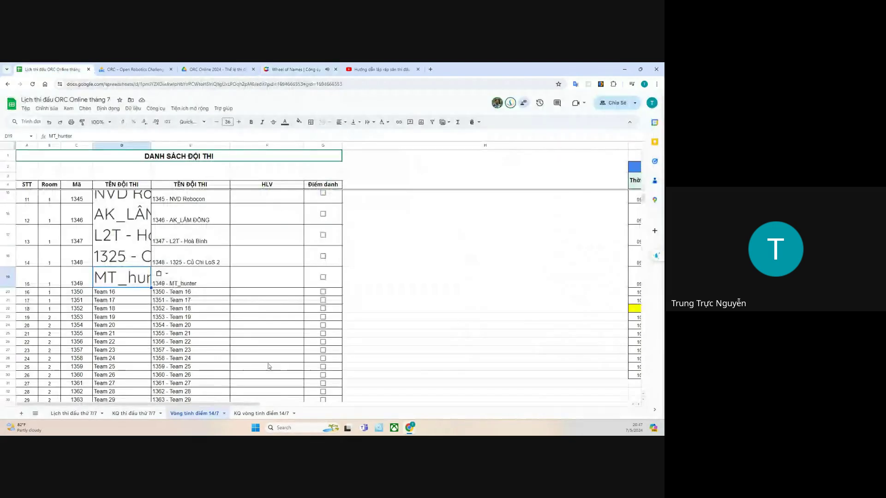
pyautogui.click(113, 293)
pyautogui.hotkey('ctrl', 'v')
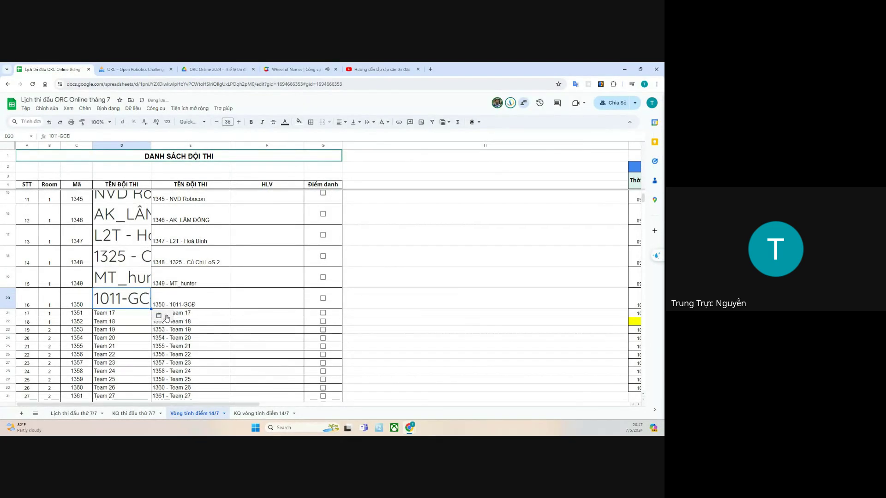
# - Draw the seventeenth team on Wheel of Names and move 1322 - SP- ĐAM RÔNG from the wheel to spreadsheet cell D21, replacing Team 17
pyautogui.click(295, 70)
pyautogui.click(422, 227)
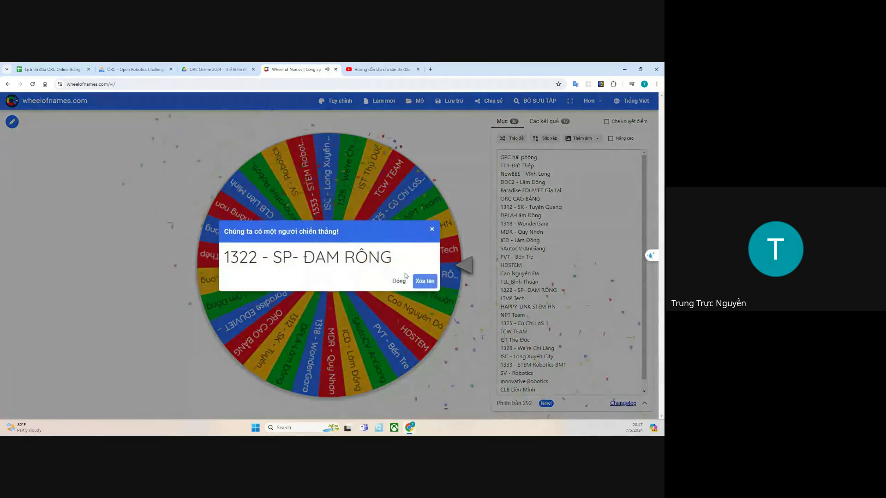
pyautogui.moveTo(392, 257); pyautogui.dragTo(225, 259)
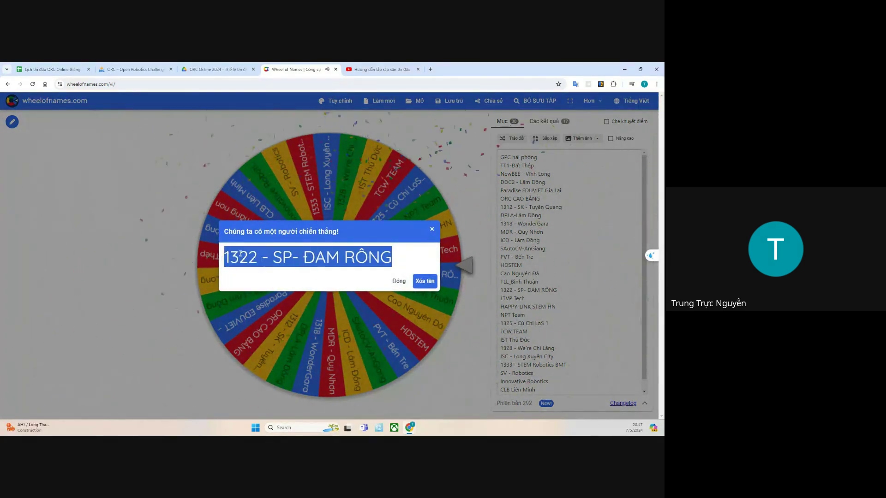
pyautogui.rightClick(330, 258)
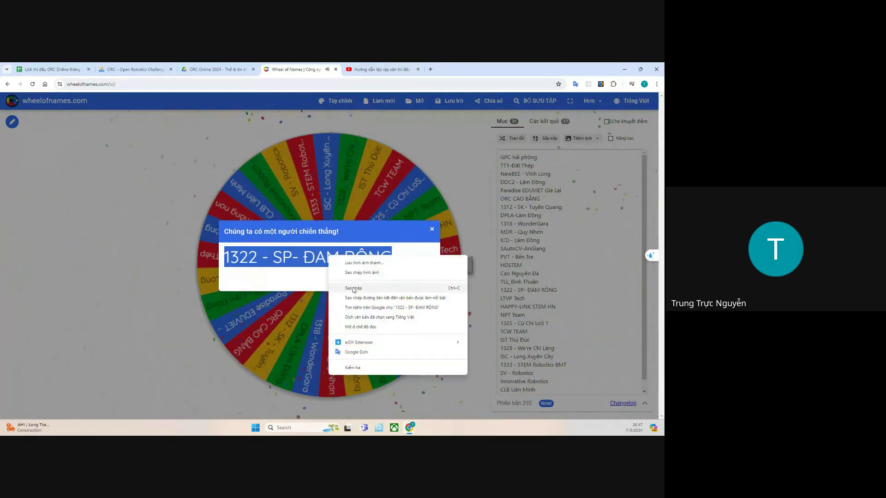
pyautogui.click(354, 289)
pyautogui.click(426, 281)
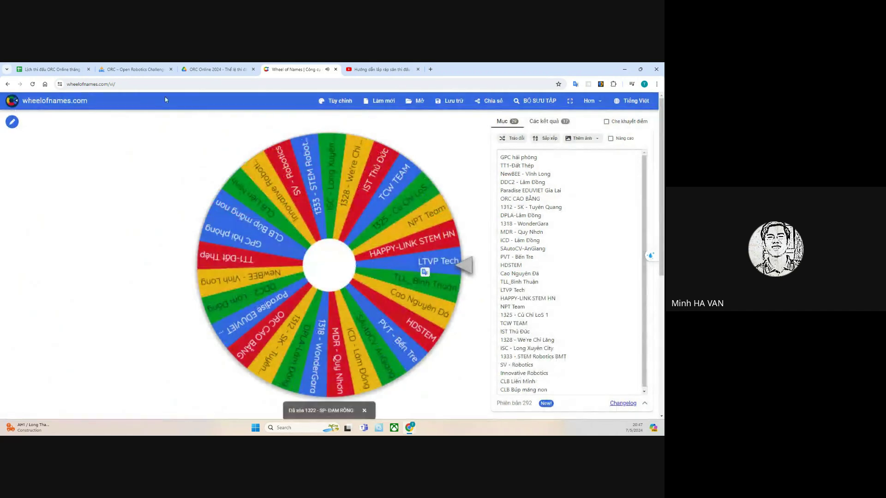
pyautogui.click(51, 70)
pyautogui.click(291, 69)
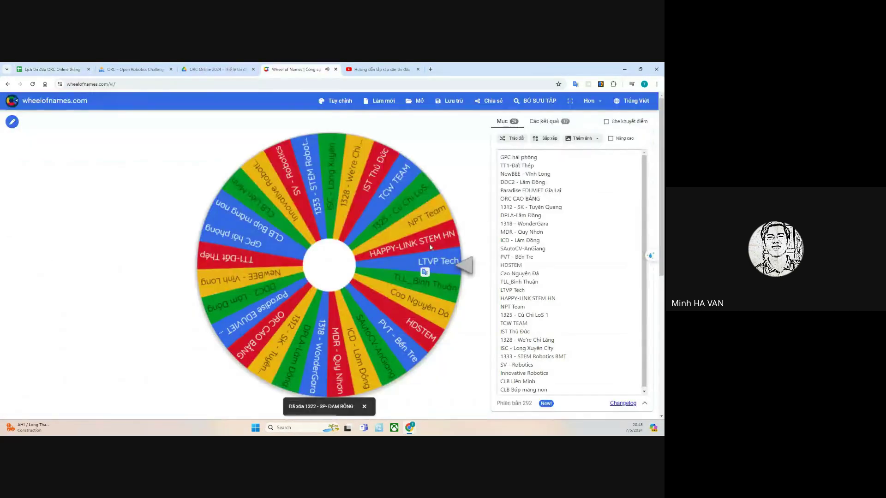
pyautogui.click(82, 67)
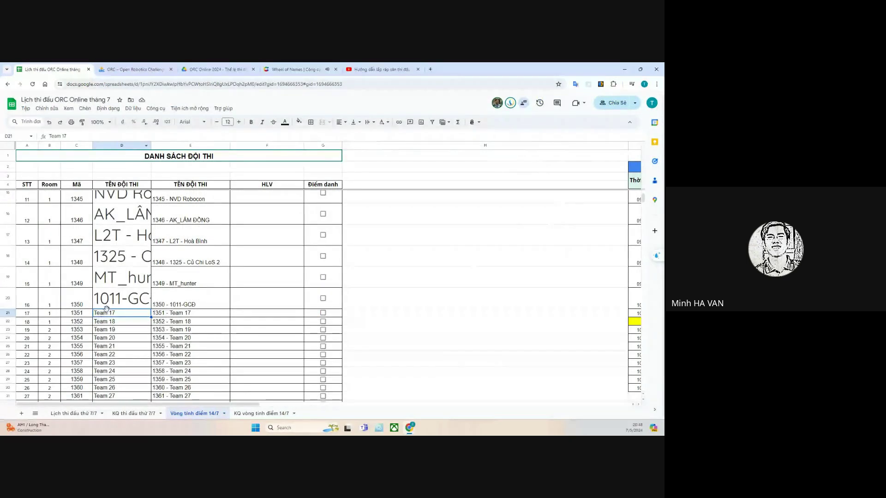
pyautogui.hotkey('ctrl', 'v')
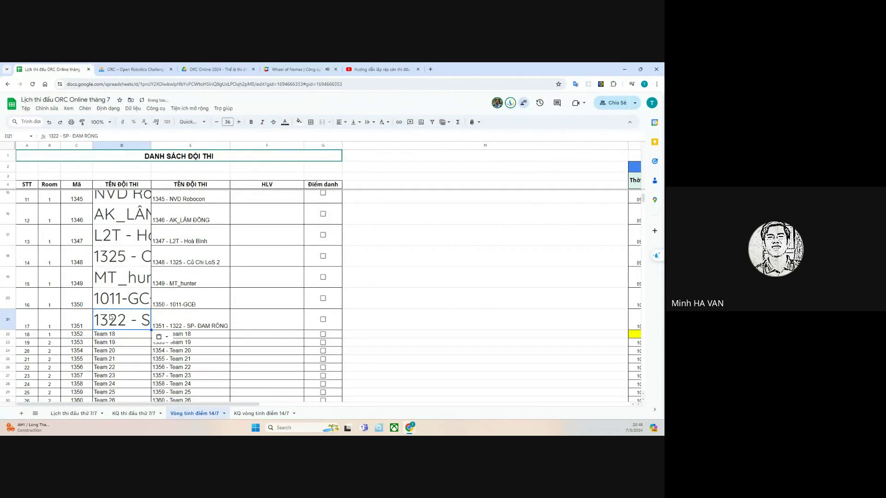
pyautogui.click(198, 325)
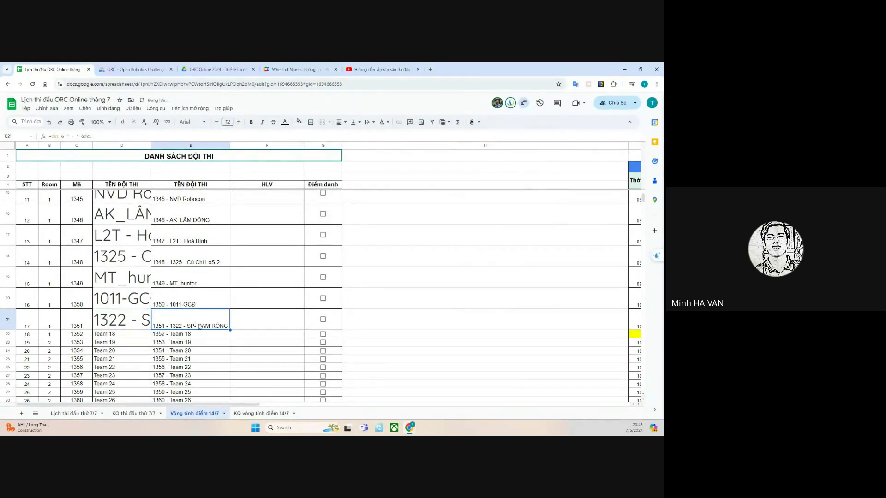
# - Draw the eighteenth team on Wheel of Names, then copy TLL_Bình Thuận and remove it from the wheel
pyautogui.click(208, 66)
pyautogui.click(295, 69)
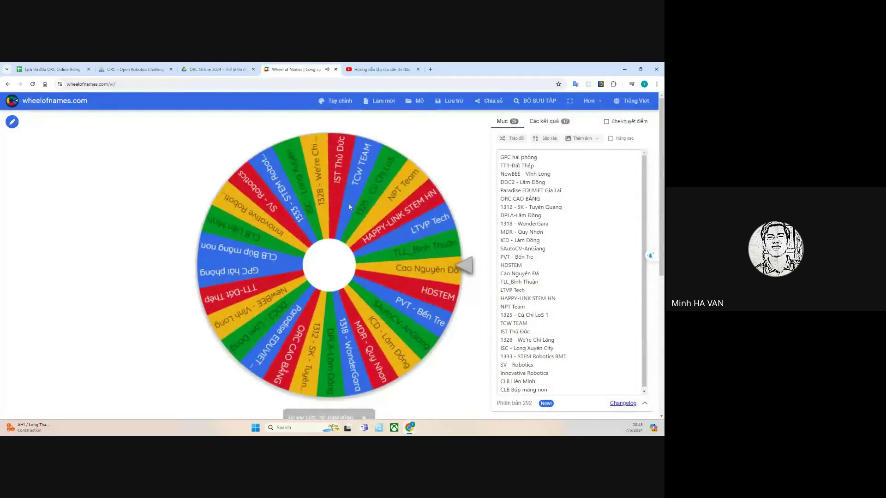
pyautogui.click(349, 204)
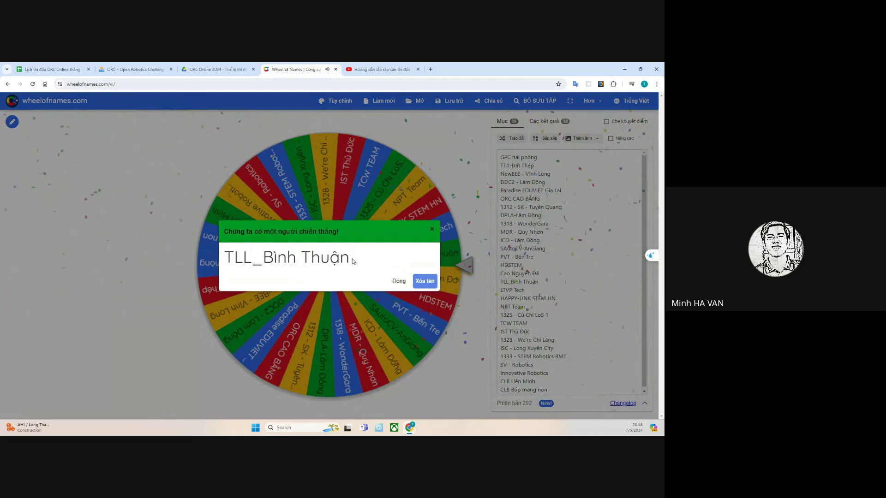
pyautogui.moveTo(354, 262); pyautogui.dragTo(227, 257)
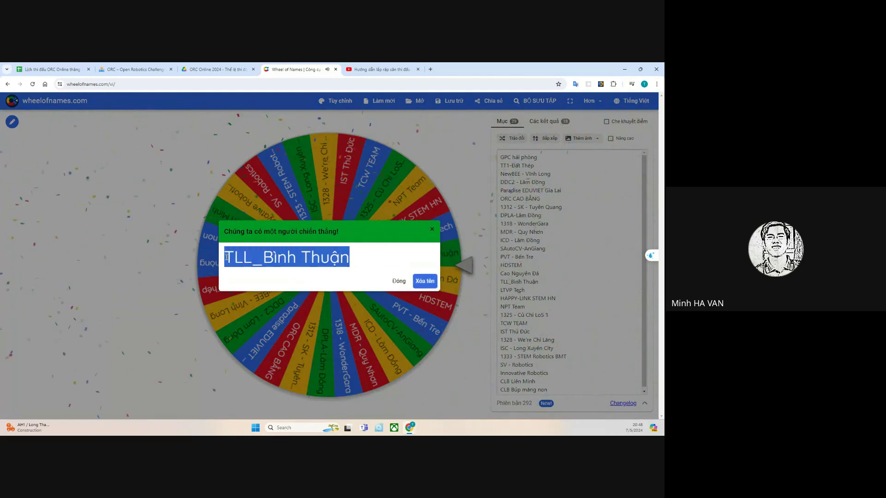
pyautogui.rightClick(302, 256)
pyautogui.click(322, 286)
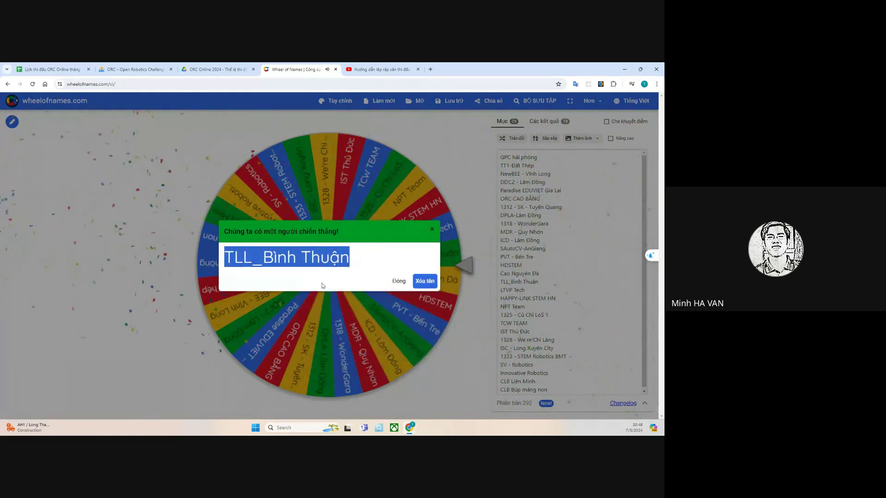
pyautogui.click(424, 283)
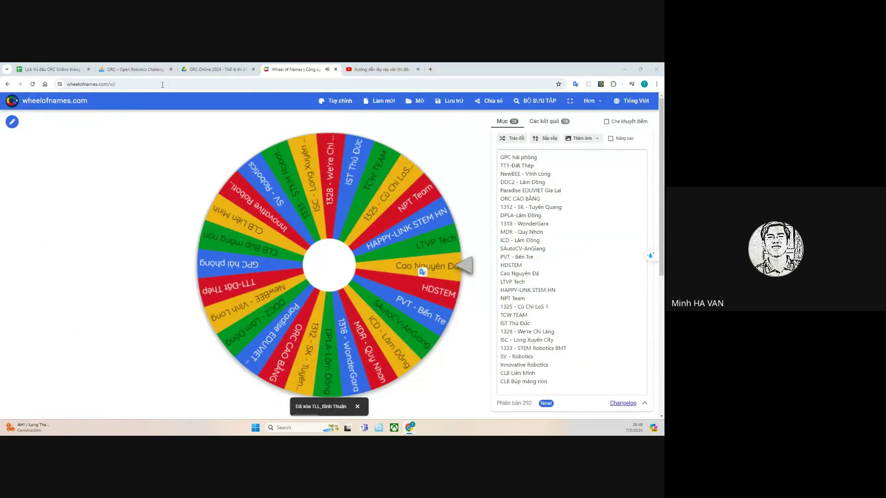
# - Start the nineteenth draw on the wheel and paste TLL_Bình Thuận into D22 of the schedule spreadsheet, replacing Team 18
pyautogui.click(413, 213)
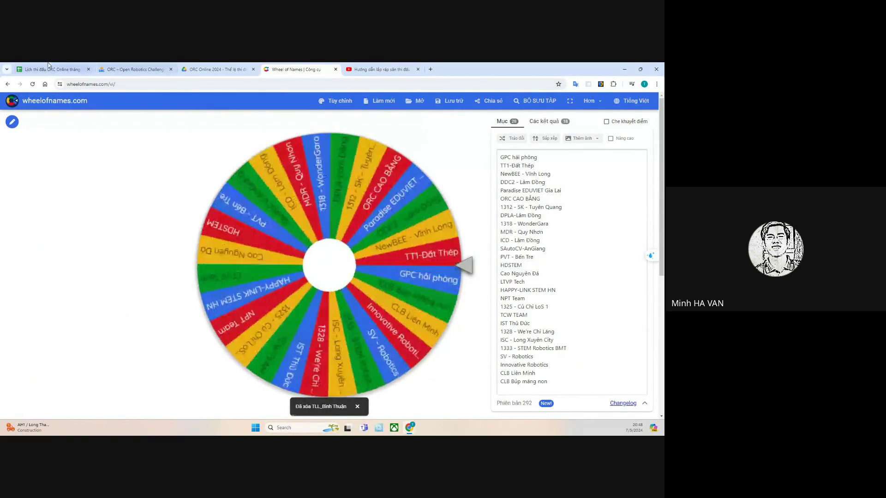
pyautogui.click(51, 69)
pyautogui.hotkey('ctrl', 'v')
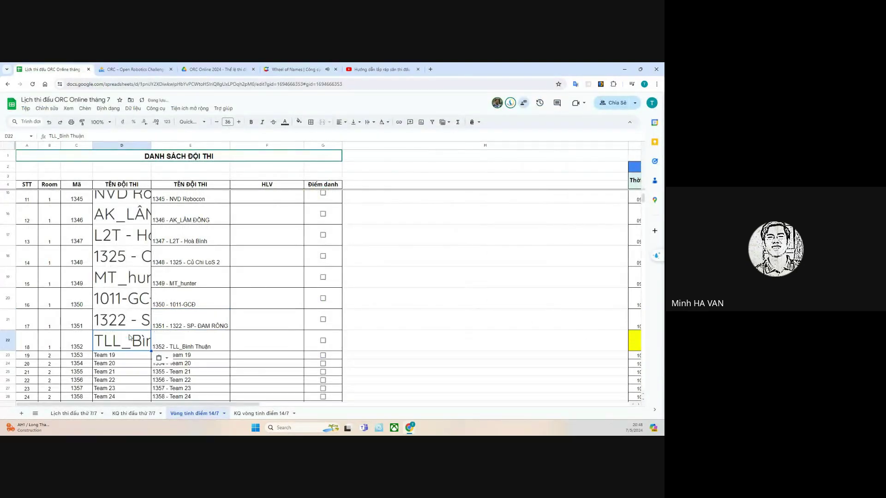
# - Move the nineteenth drawn team, NewBEE - Vĩnh Long, from Wheel of Names to D23 of the schedule spreadsheet, replacing Team 19
pyautogui.click(126, 356)
pyautogui.scroll(-2, 130, 303)
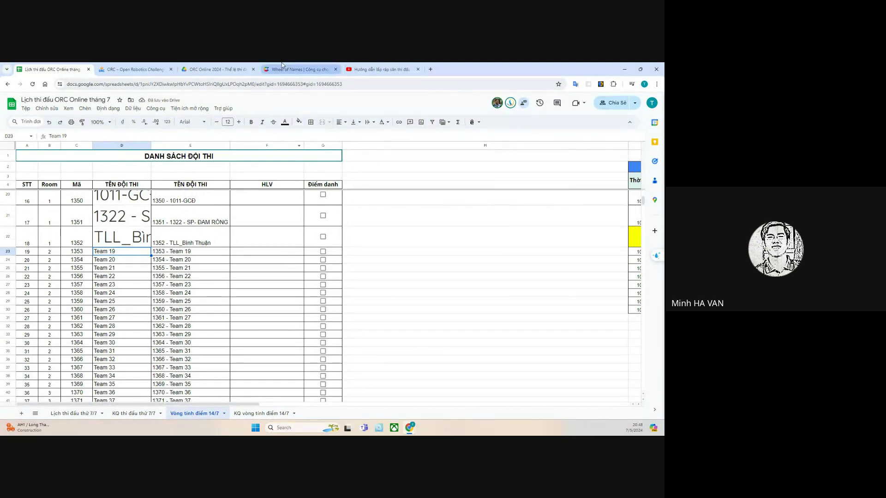
pyautogui.click(298, 69)
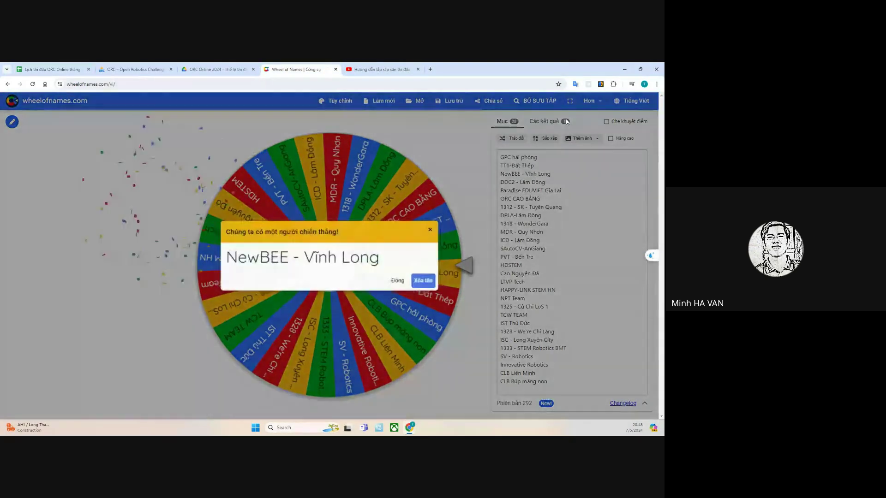
pyautogui.click(59, 67)
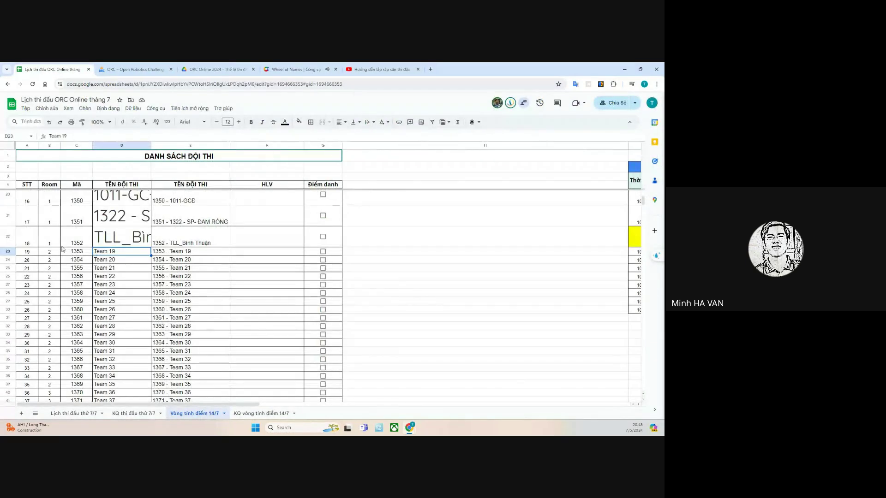
pyautogui.click(297, 70)
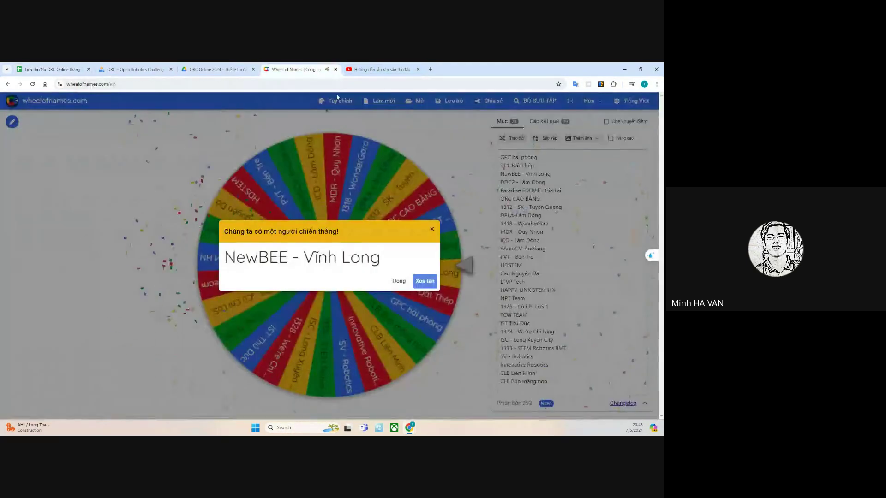
pyautogui.moveTo(399, 264); pyautogui.dragTo(222, 259)
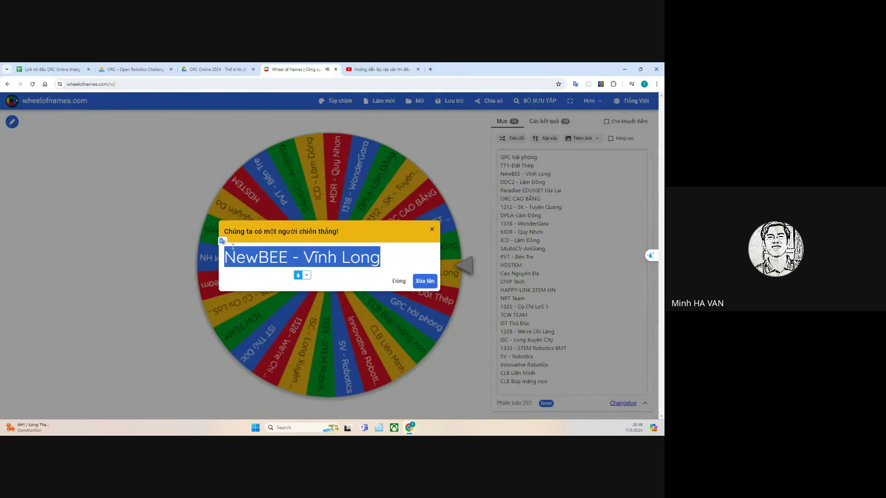
pyautogui.rightClick(254, 255)
pyautogui.click(274, 291)
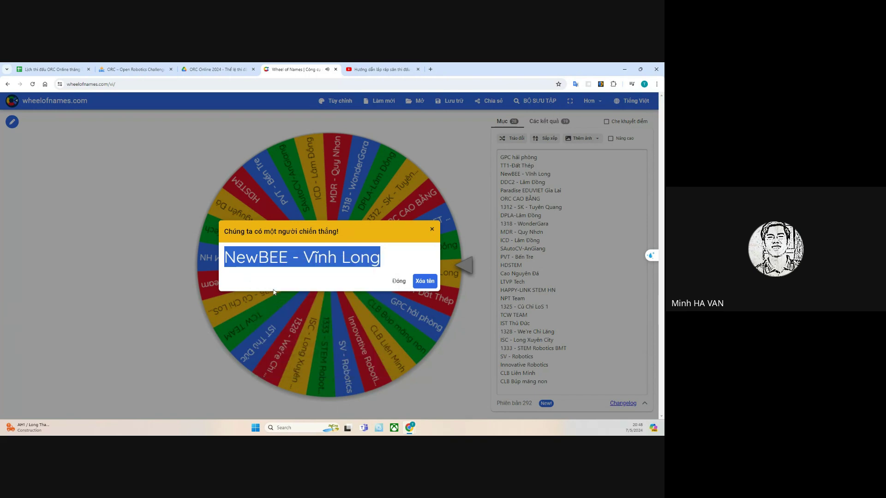
pyautogui.click(427, 286)
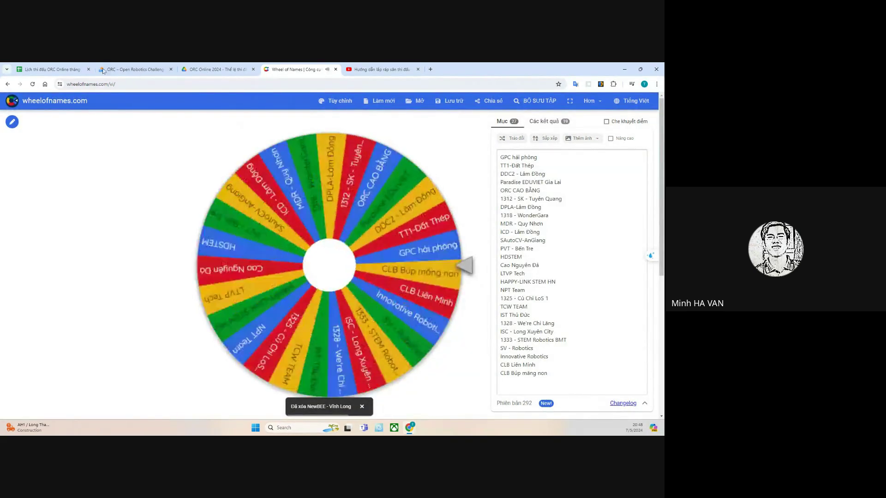
pyautogui.click(50, 69)
pyautogui.hotkey('ctrl', 'v')
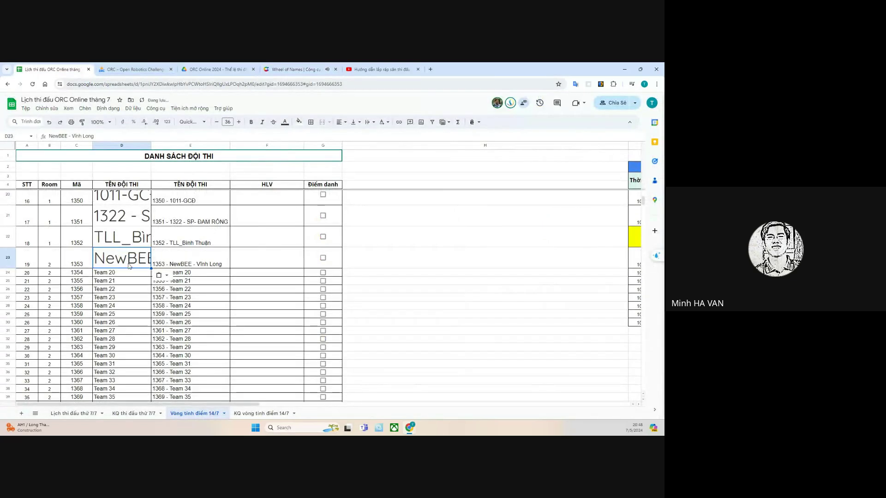
# - Move the twentieth drawn team, GPC hải phòng, from Wheel of Names to D24 of the schedule spreadsheet, replacing Team 20
pyautogui.click(133, 274)
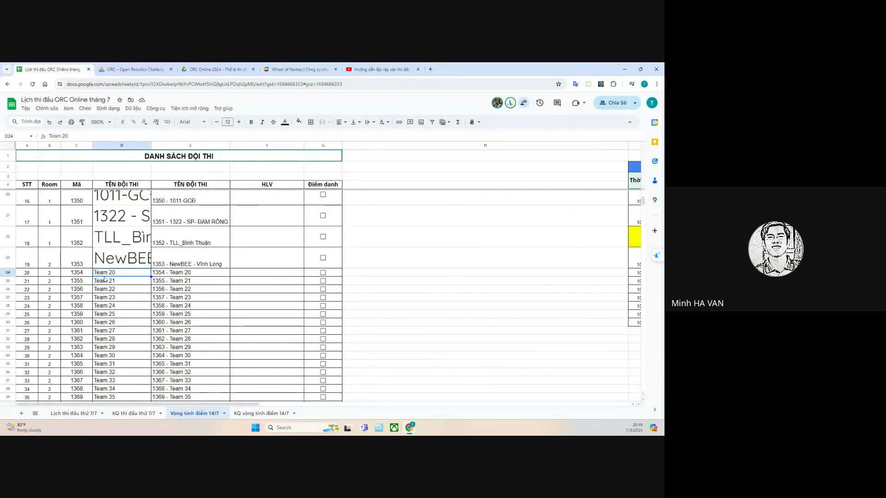
pyautogui.click(297, 69)
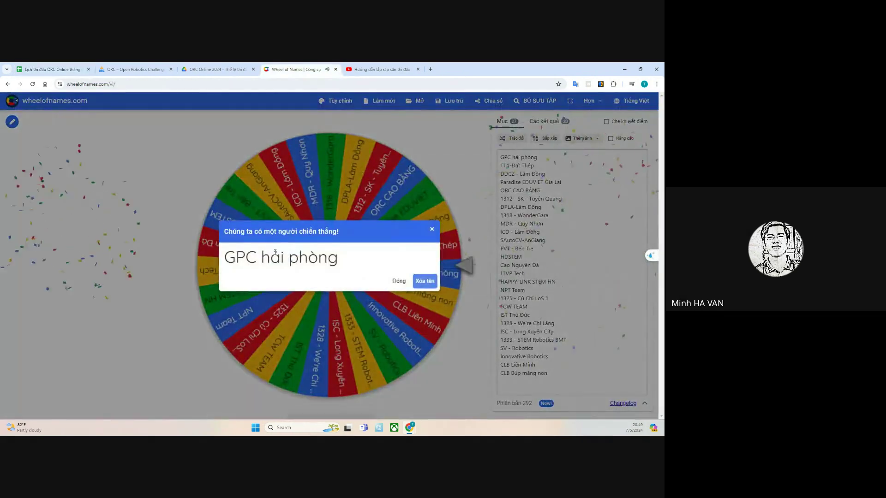
pyautogui.moveTo(337, 257); pyautogui.dragTo(229, 260)
pyautogui.rightClick(229, 261)
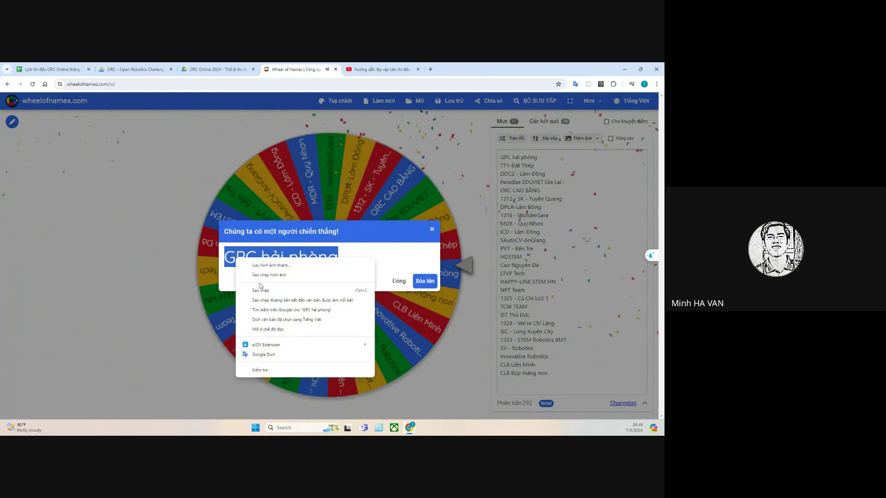
pyautogui.click(249, 267)
pyautogui.click(423, 283)
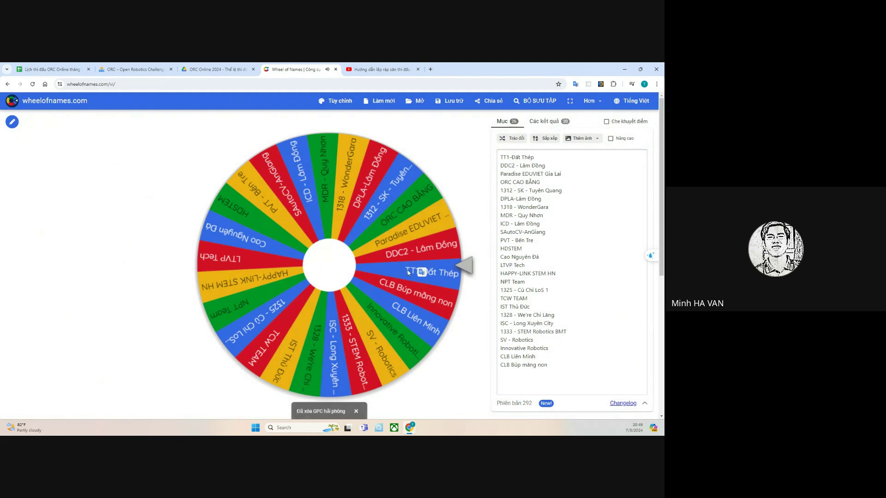
pyautogui.click(51, 70)
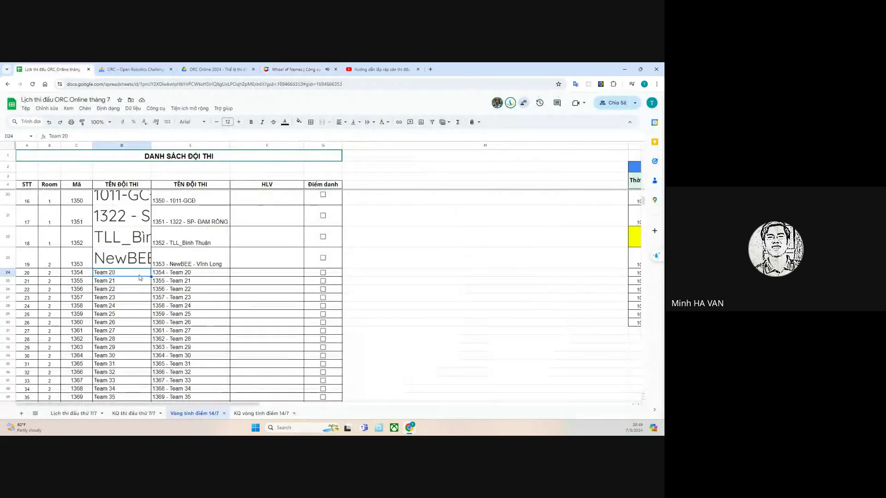
pyautogui.hotkey('ctrl', 'v')
pyautogui.click(131, 297)
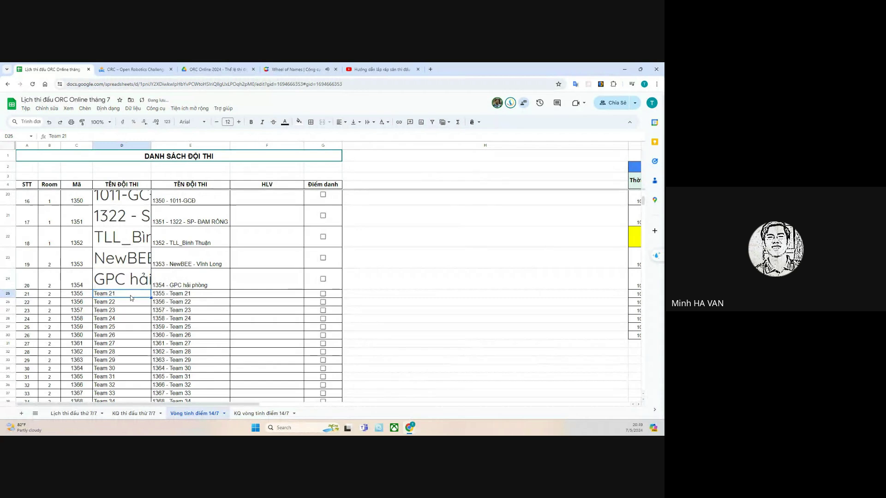
# - Set the font size of the entire team-name column D to 12
pyautogui.click(128, 146)
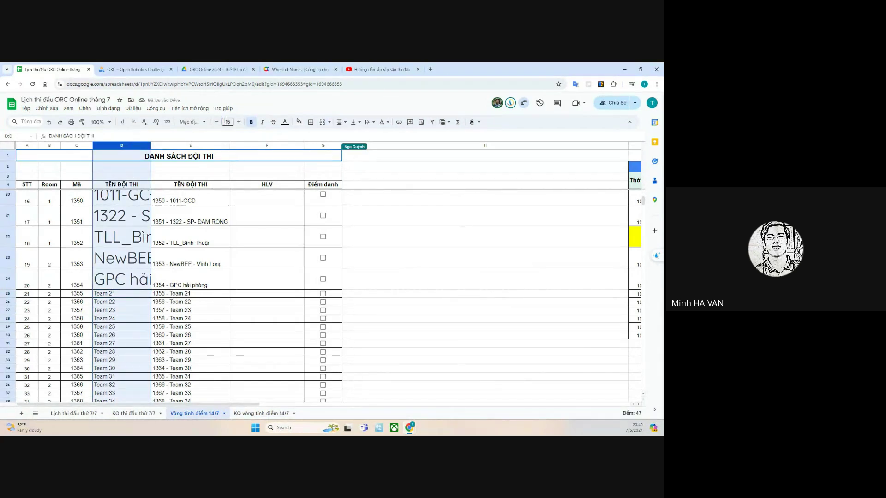
pyautogui.click(226, 122)
pyautogui.write('12')
pyautogui.press('Return')
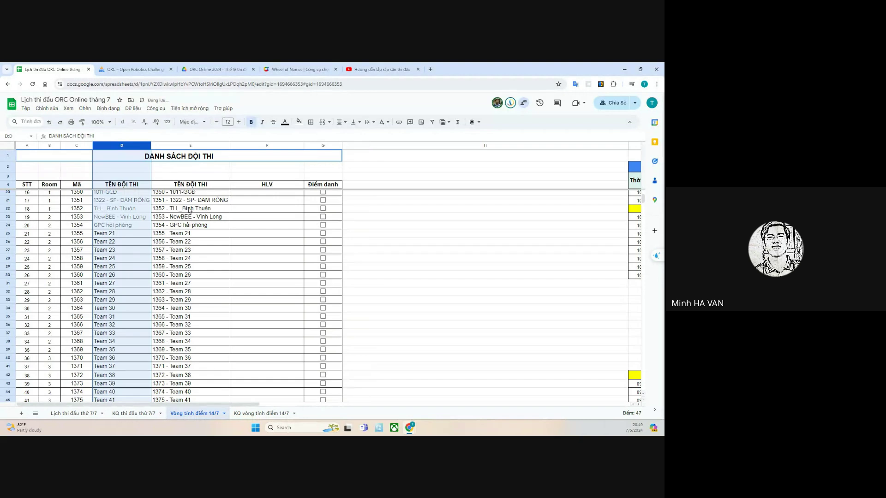
# - Copy the twenty-first drawn team, 1312 - SK - Tuyên Quang, remove it from Wheel of Names, and paste it into spreadsheet cell D25
pyautogui.click(296, 70)
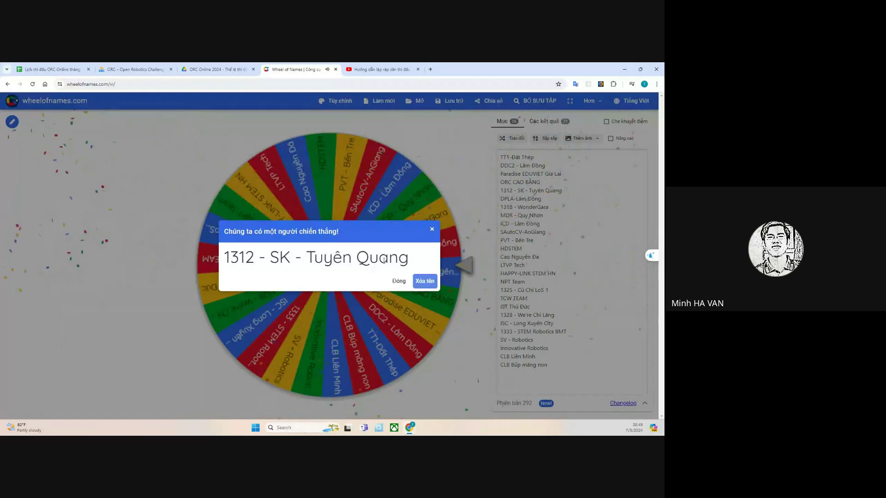
pyautogui.moveTo(385, 261); pyautogui.dragTo(226, 258)
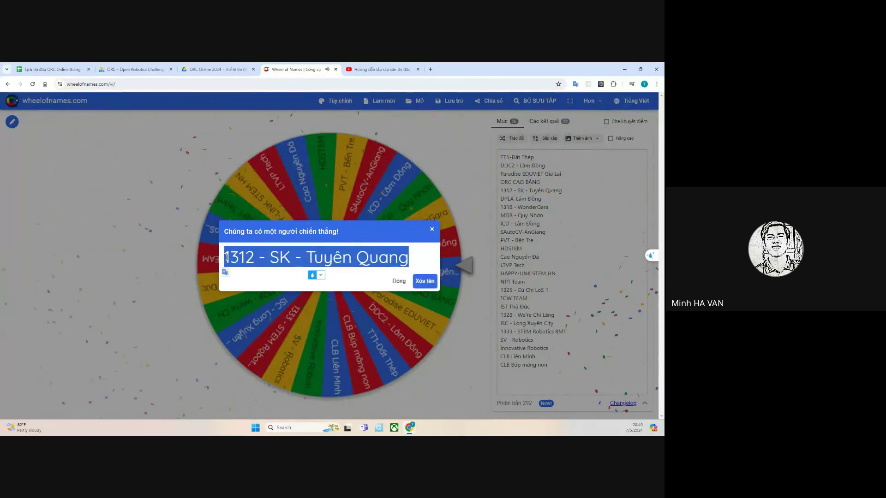
pyautogui.rightClick(327, 253)
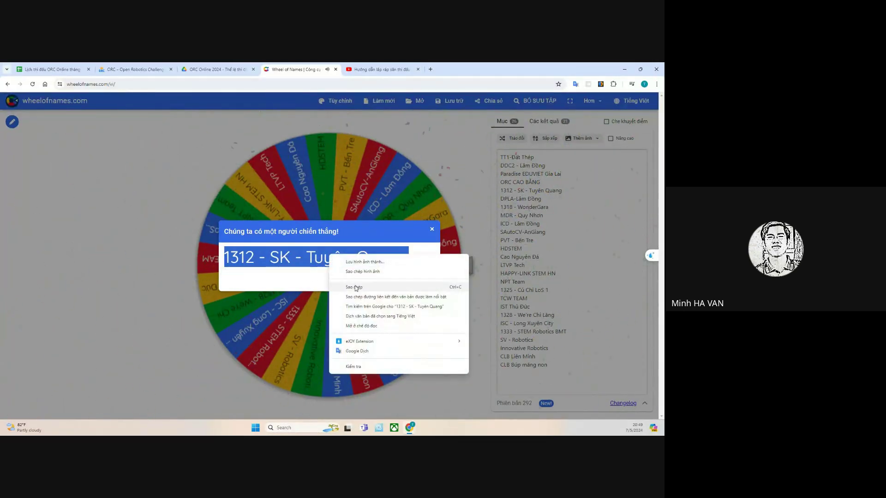
pyautogui.click(429, 290)
pyautogui.click(429, 238)
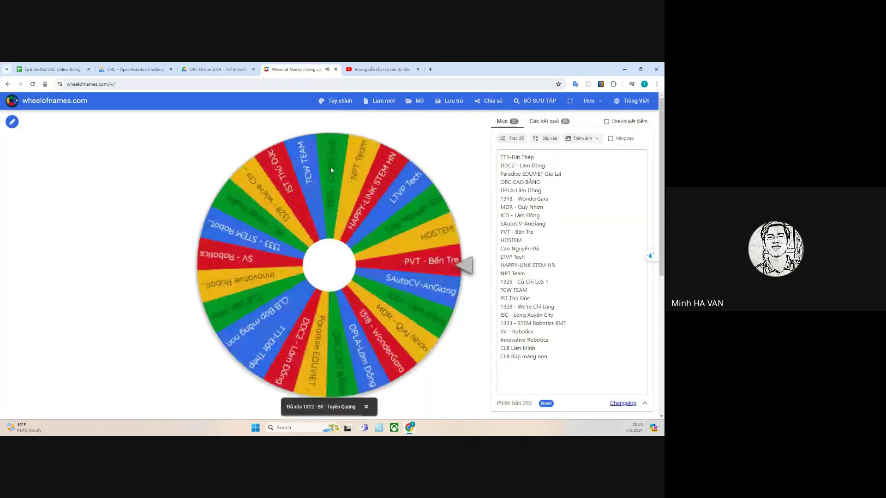
pyautogui.click(51, 69)
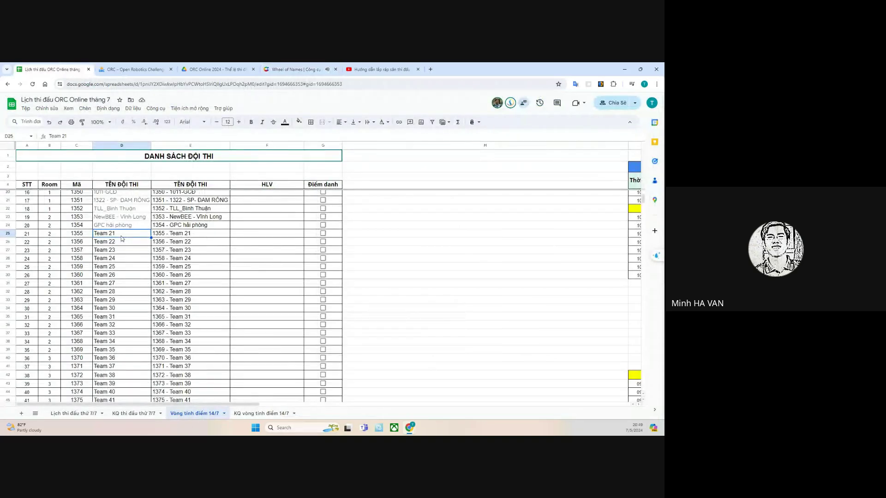
pyautogui.hotkey('ctrl', 'v')
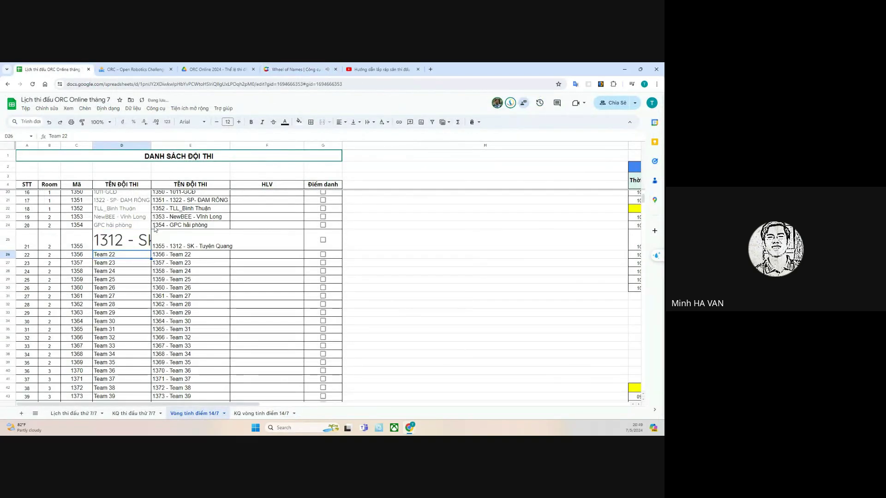
# - Move the twenty-second drawn team, ORC CAO BẰNG, from Wheel of Names to D26 of the schedule spreadsheet, replacing Team 22
pyautogui.click(233, 68)
pyautogui.hotkey('ctrl', 'shift', 'Tab')
pyautogui.click(295, 70)
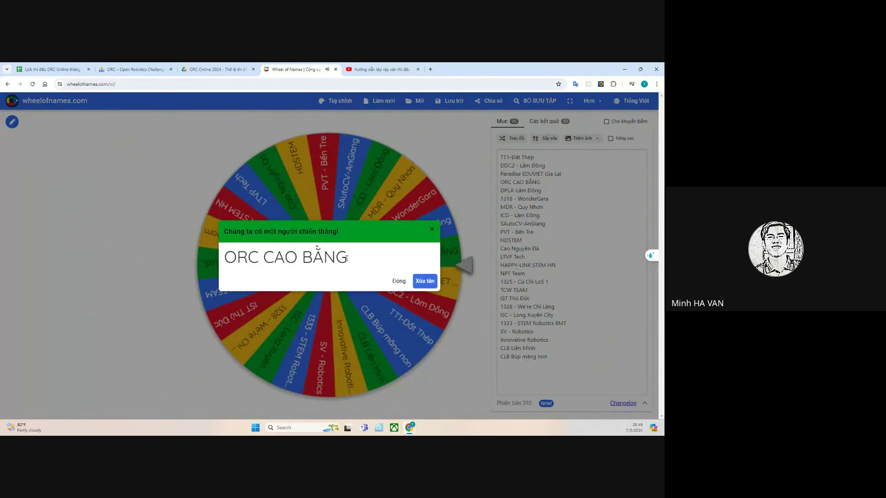
pyautogui.moveTo(347, 259); pyautogui.dragTo(233, 257)
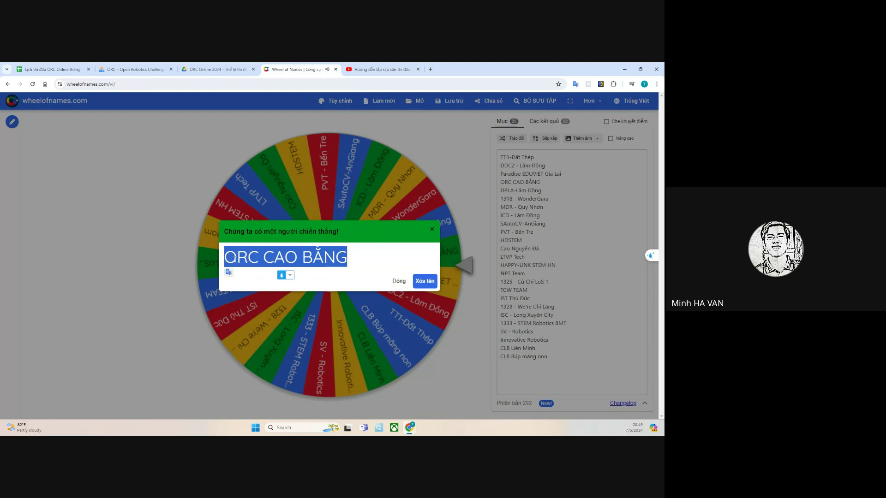
pyautogui.rightClick(264, 258)
pyautogui.click(302, 288)
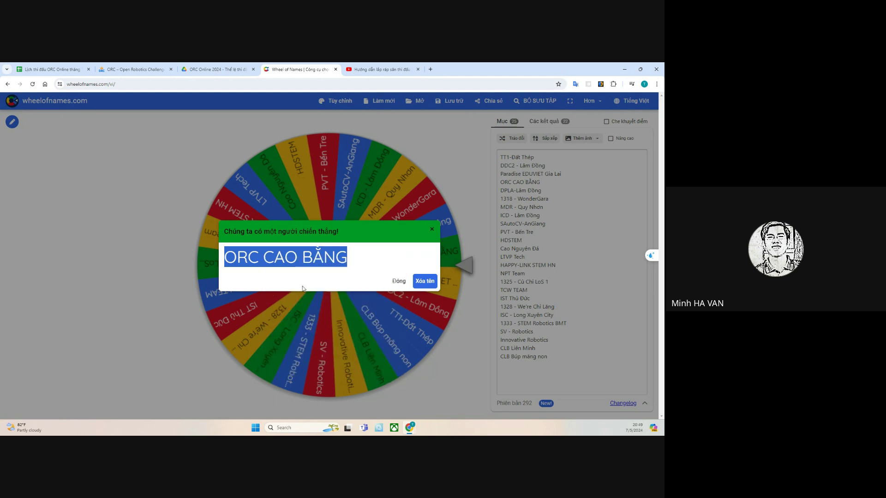
pyautogui.click(429, 281)
pyautogui.hotkey('ctrl', '1')
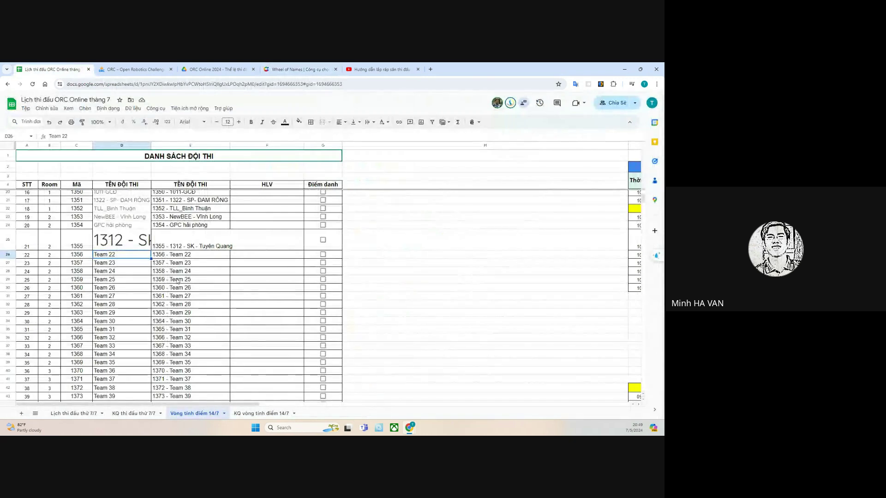
pyautogui.hotkey('ctrl', 'v')
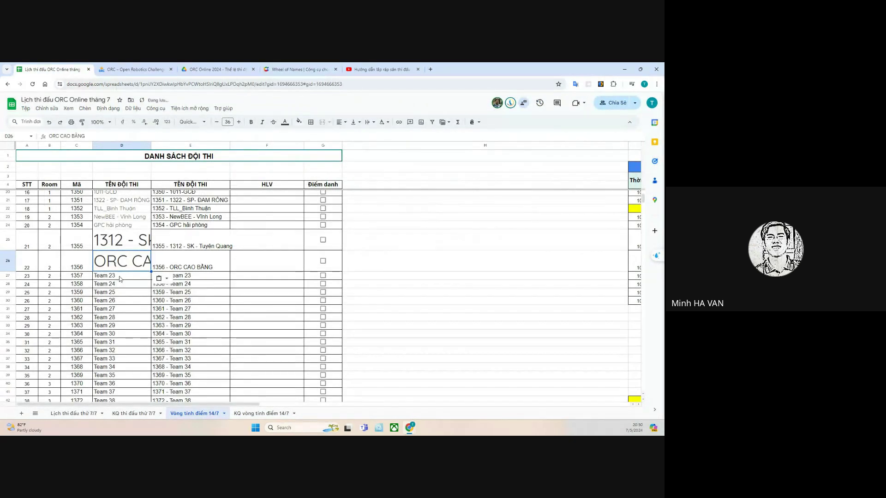
# - Draw the twenty-third team on Wheel of Names and move HAPPY-LINK STEM HN from the wheel to spreadsheet cell D27, replacing Team 23
pyautogui.press('Down')
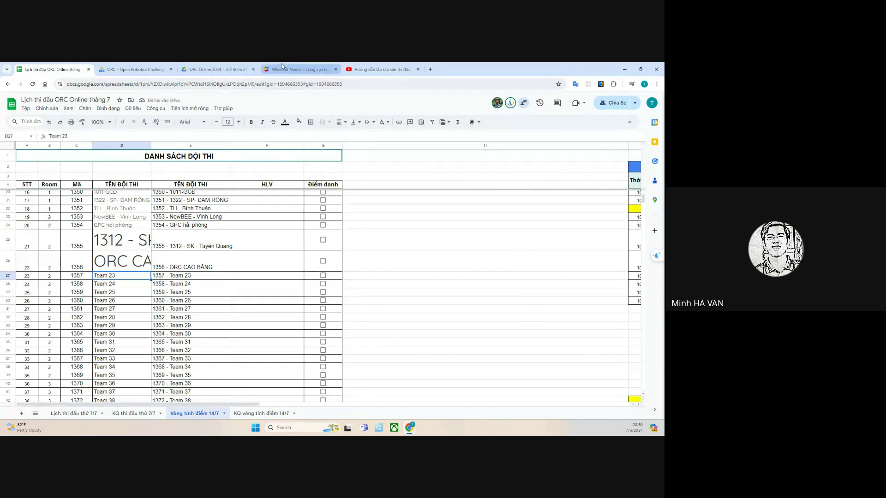
pyautogui.click(277, 67)
pyautogui.click(375, 246)
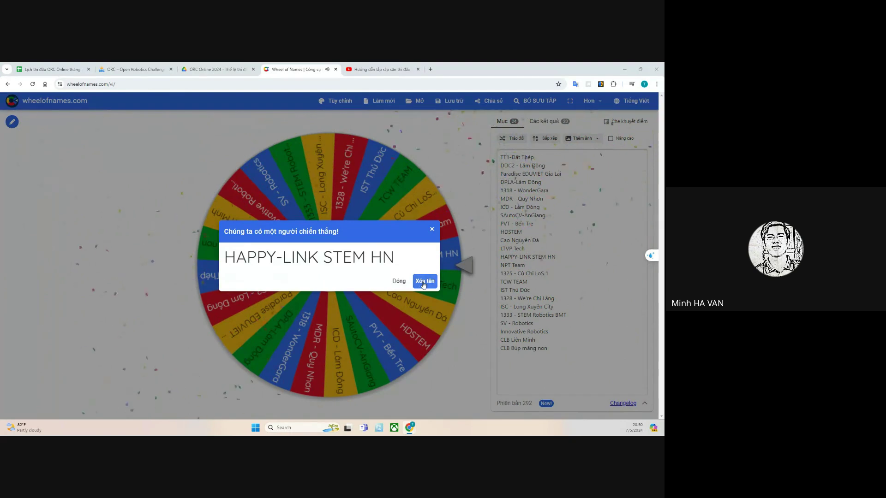
pyautogui.moveTo(395, 262); pyautogui.dragTo(240, 258)
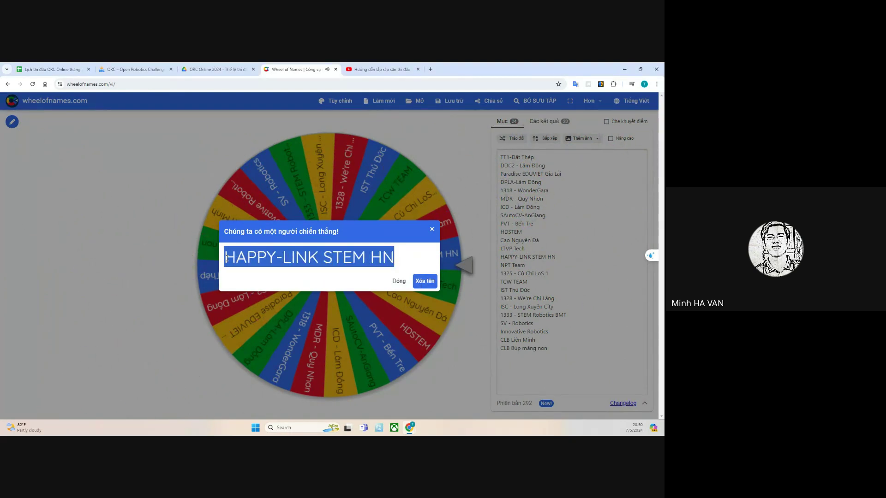
pyautogui.rightClick(244, 260)
pyautogui.click(268, 263)
pyautogui.click(425, 282)
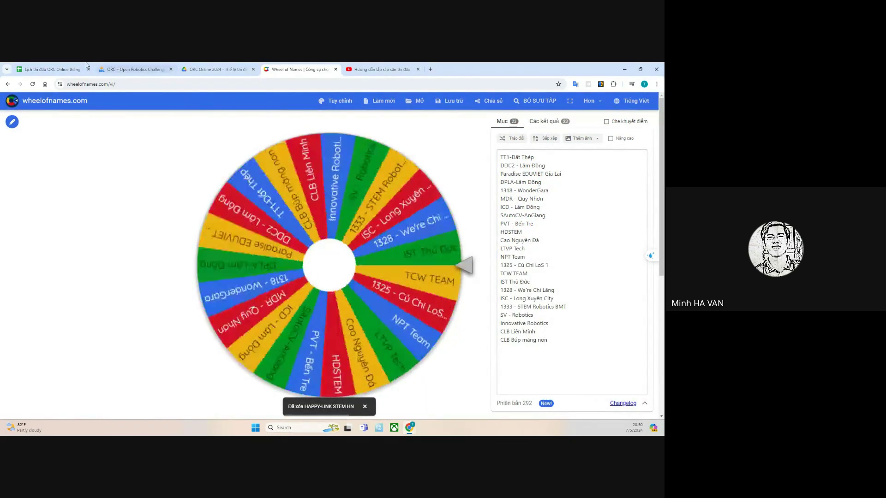
pyautogui.click(86, 67)
pyautogui.rightClick(111, 280)
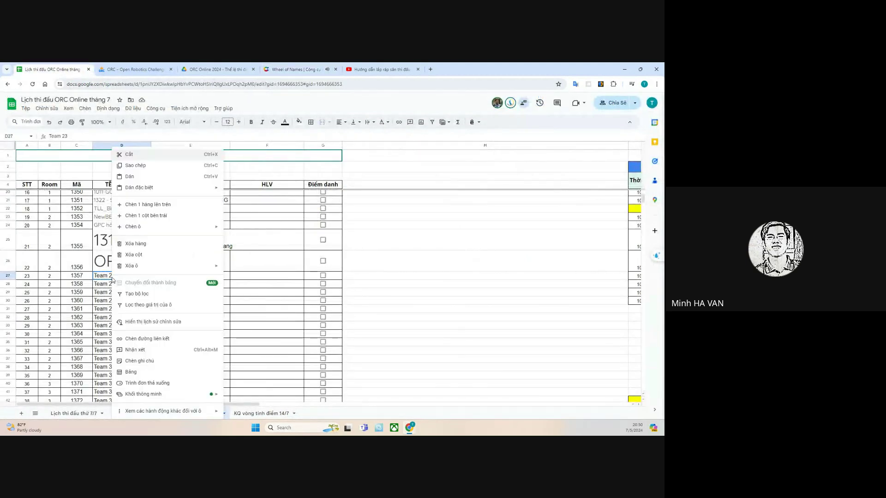
pyautogui.click(100, 280)
pyautogui.hotkey('ctrl', 'v')
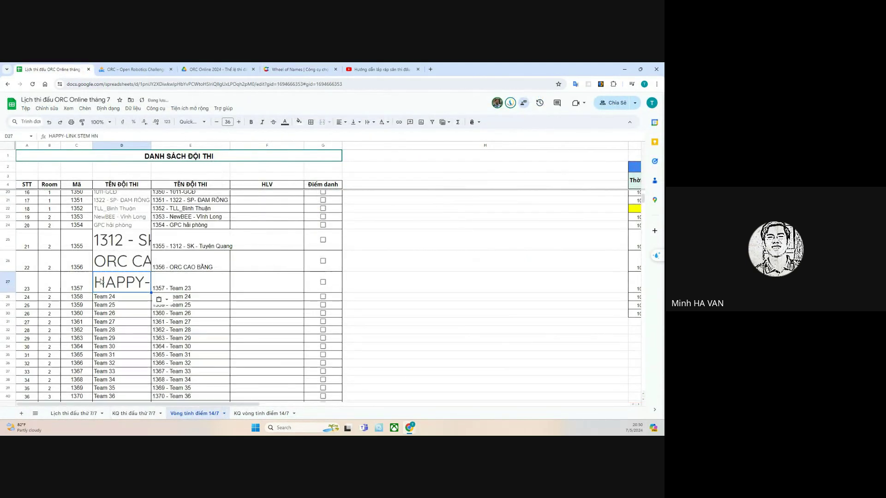
# - Move the twenty-fourth drawn team, NPT Team, from Wheel of Names to D28 of the schedule spreadsheet, replacing Team 24
pyautogui.click(279, 67)
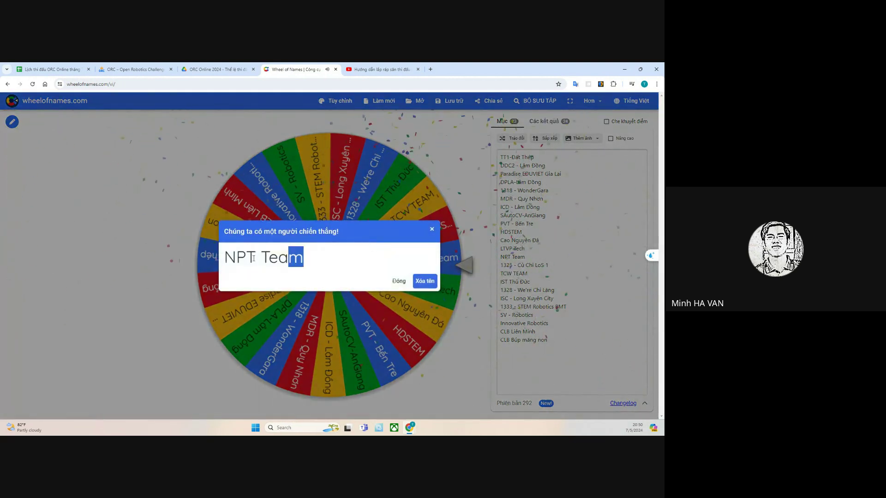
pyautogui.moveTo(254, 259); pyautogui.dragTo(228, 257)
pyautogui.rightClick(229, 257)
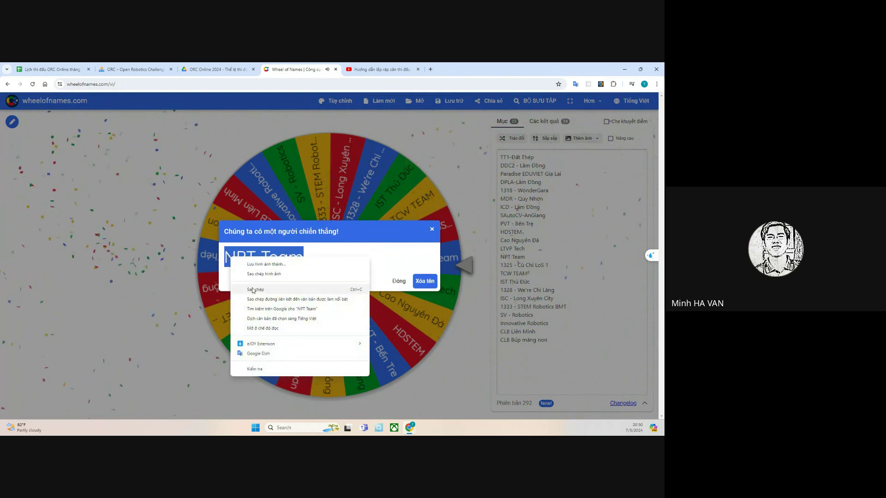
pyautogui.click(272, 291)
pyautogui.click(421, 283)
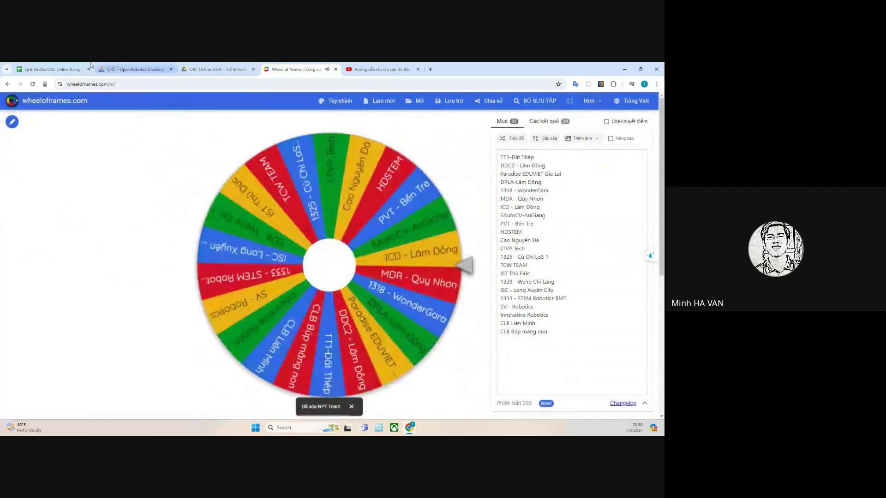
pyautogui.click(77, 67)
pyautogui.click(139, 300)
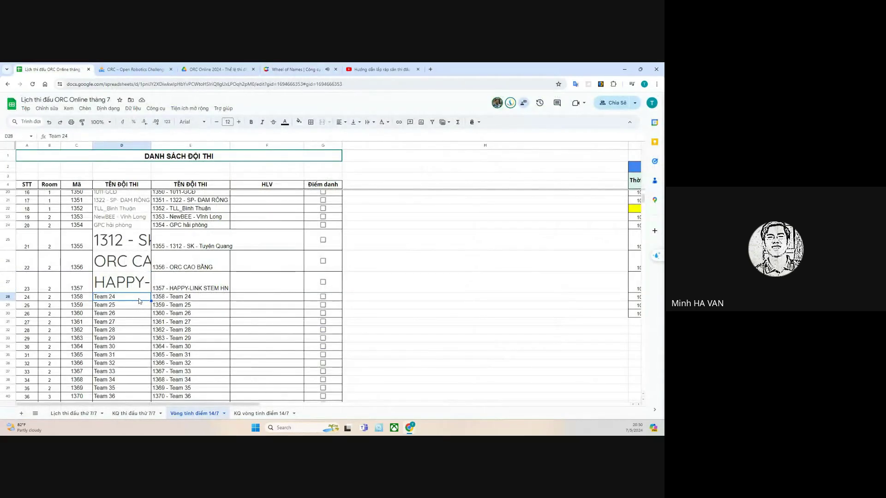
pyautogui.hotkey('ctrl', 'v')
# - Move the twenty-fifth drawn team, MDR - Quy Nhơn, from Wheel of Names to D29 of the schedule spreadsheet, replacing Team 25
pyautogui.click(134, 319)
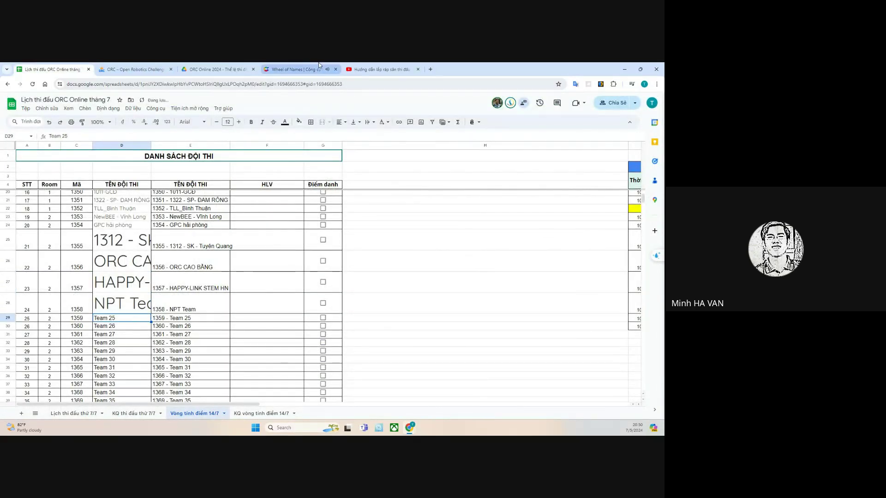
pyautogui.click(294, 69)
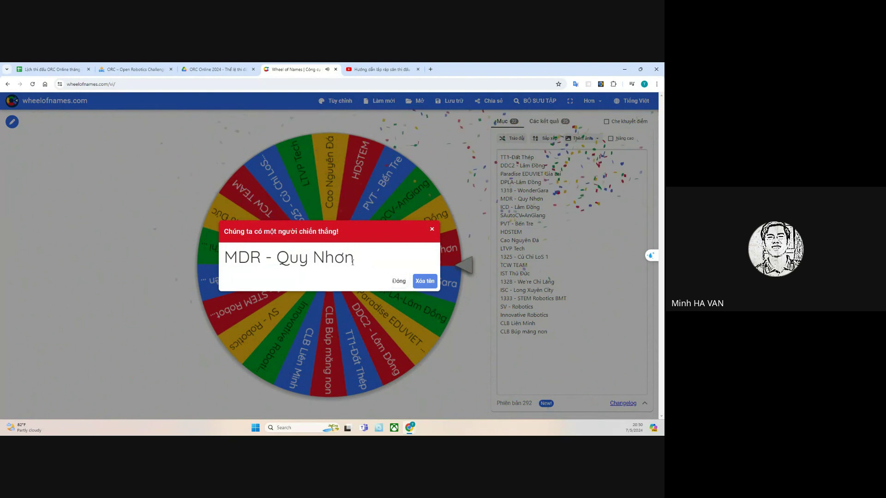
pyautogui.moveTo(353, 262); pyautogui.dragTo(234, 257)
pyautogui.rightClick(237, 257)
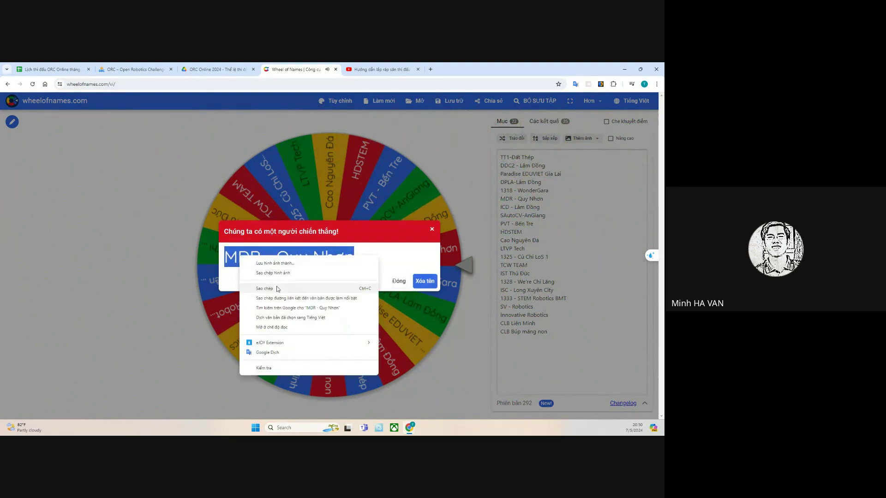
pyautogui.click(279, 289)
pyautogui.click(425, 281)
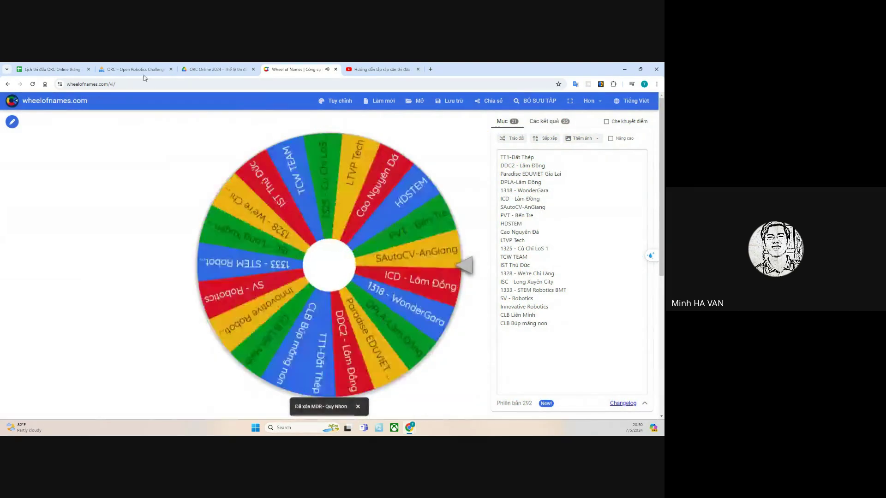
pyautogui.click(50, 69)
pyautogui.hotkey('ctrl', 'v')
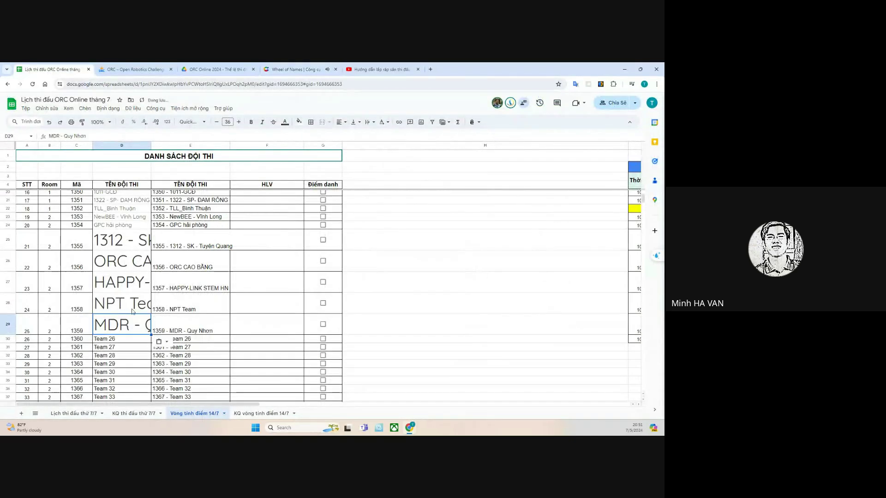
# - Move the twenty-sixth drawn team, SV - Robotics, from Wheel of Names to D30 of the schedule spreadsheet, replacing Team 26
pyautogui.click(130, 342)
pyautogui.click(296, 70)
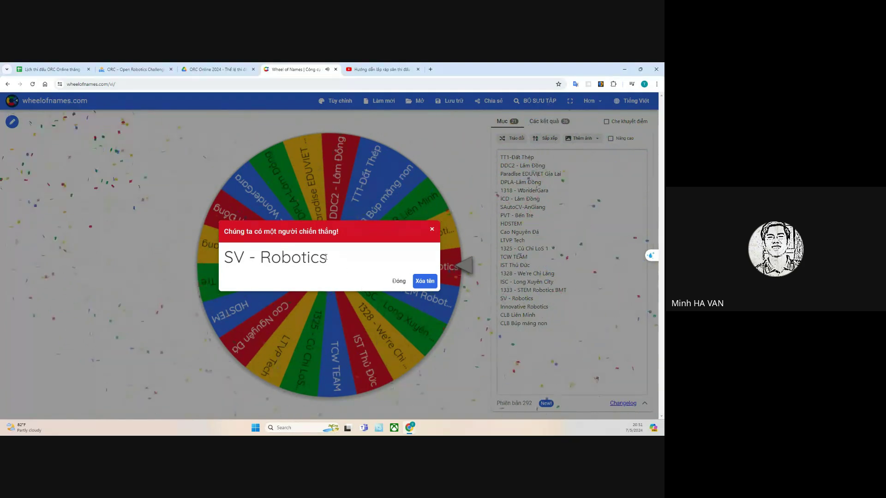
pyautogui.moveTo(326, 257); pyautogui.dragTo(231, 257)
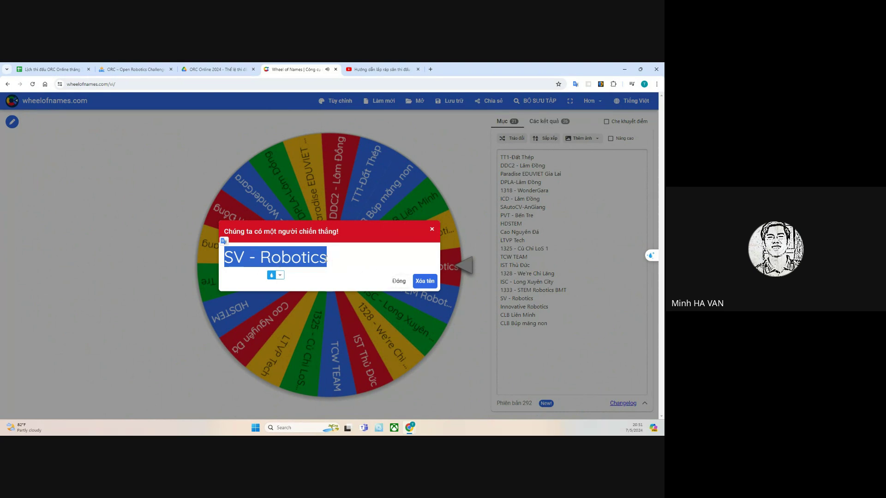
pyautogui.rightClick(295, 252)
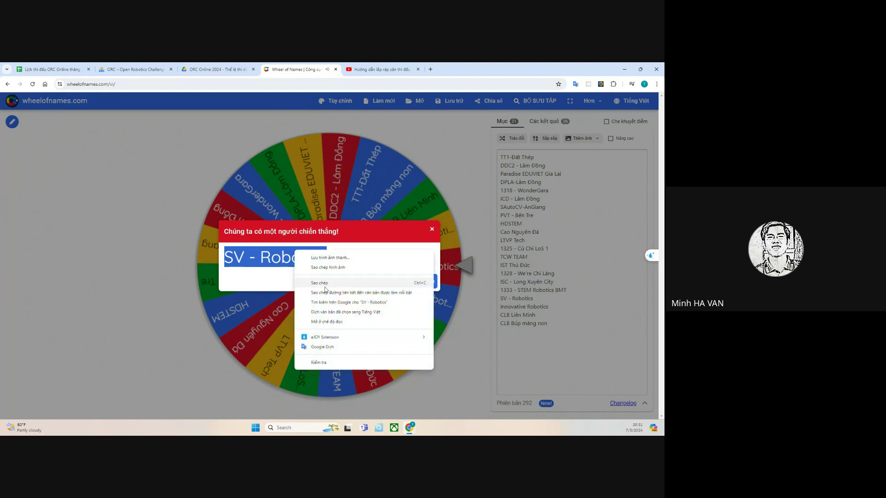
pyautogui.click(432, 281)
pyautogui.click(433, 280)
pyautogui.click(376, 237)
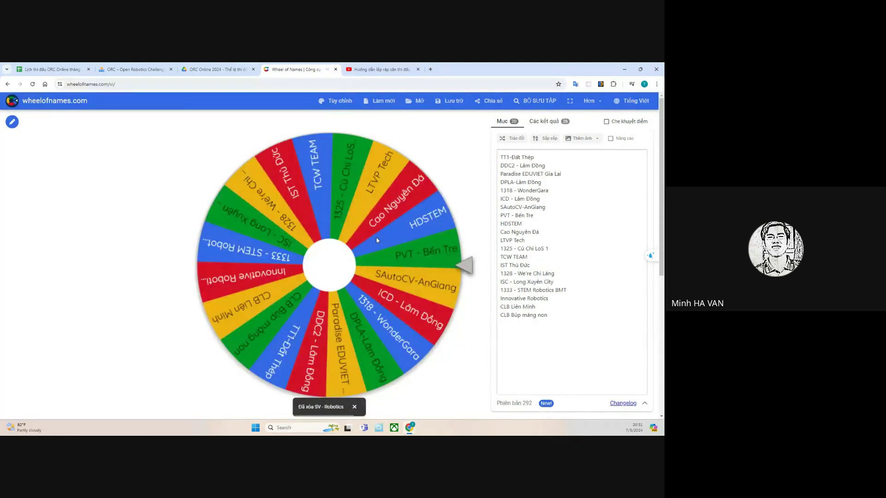
pyautogui.click(51, 70)
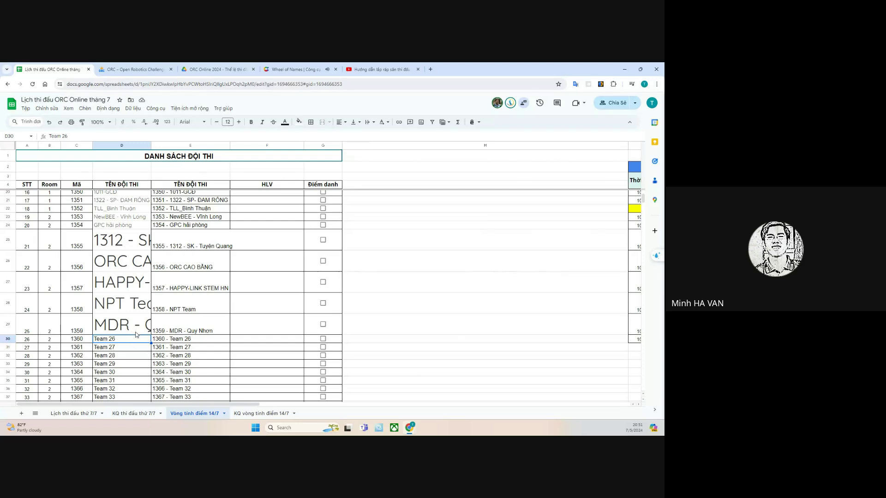
pyautogui.hotkey('ctrl', 'v')
# - Move the twenty-seventh drawn team, 1328 - We're Chi Lăng, from Wheel of Names to D31 of the schedule spreadsheet, replacing Team 27
pyautogui.click(126, 364)
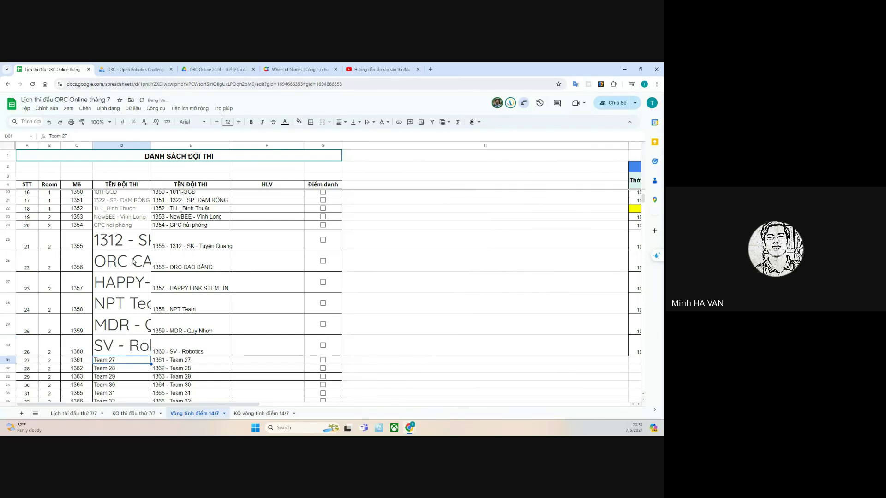
pyautogui.scroll(-5, 133, 262)
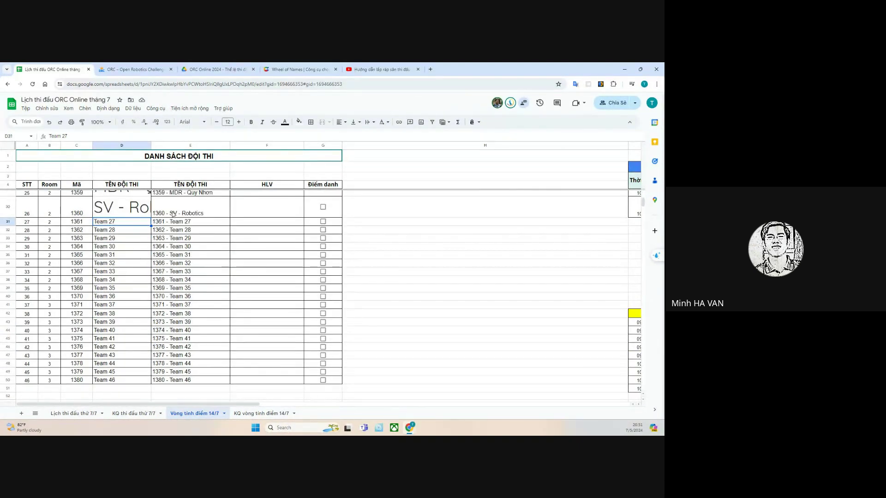
pyautogui.click(297, 69)
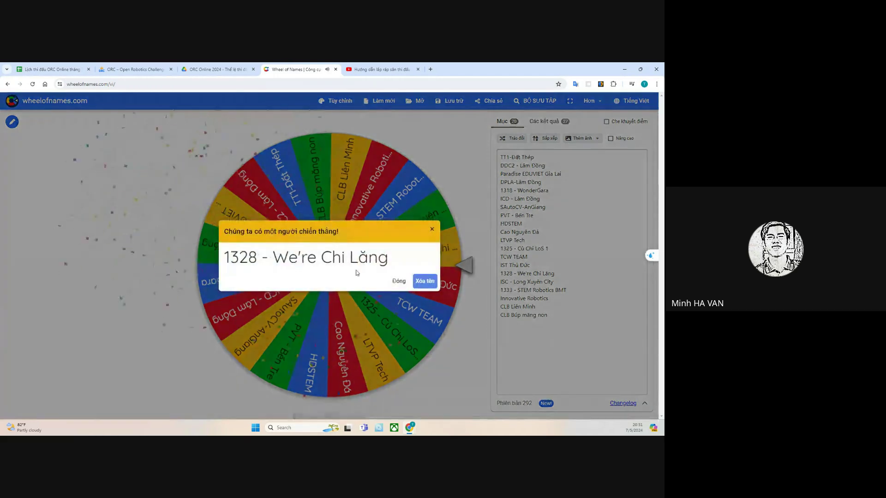
pyautogui.moveTo(388, 258); pyautogui.dragTo(224, 257)
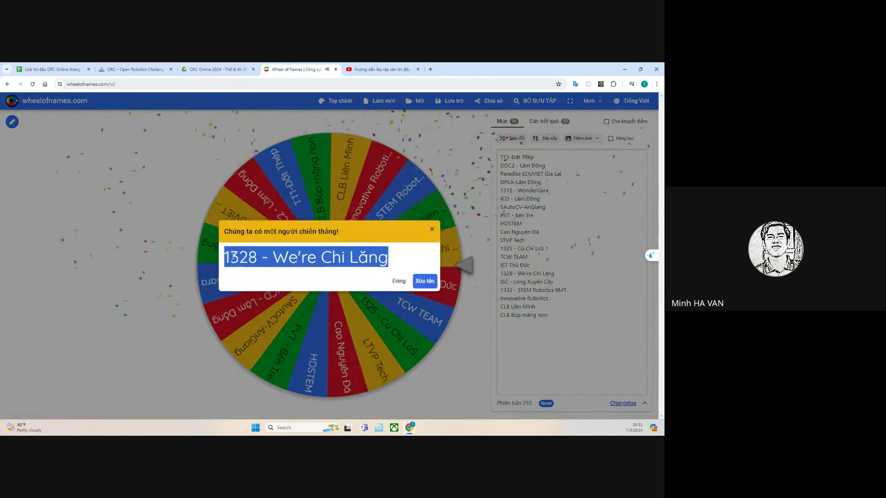
pyautogui.rightClick(254, 257)
pyautogui.click(284, 290)
pyautogui.click(421, 282)
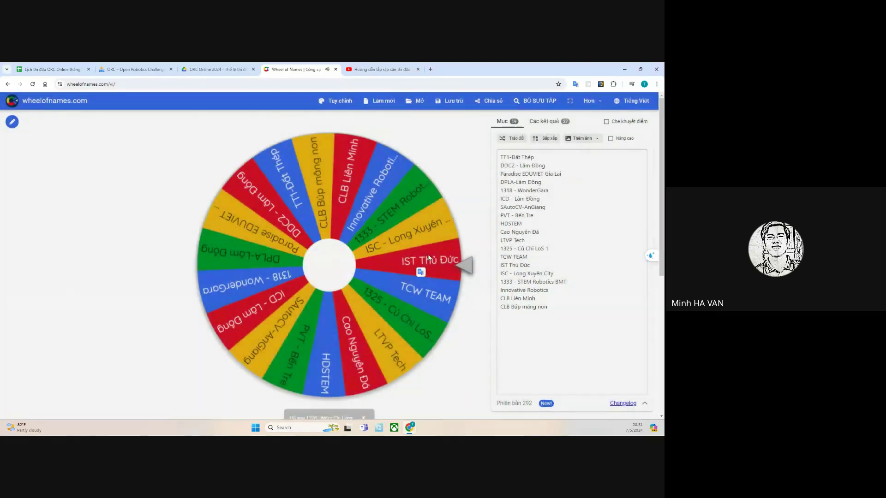
pyautogui.click(133, 69)
pyautogui.click(53, 69)
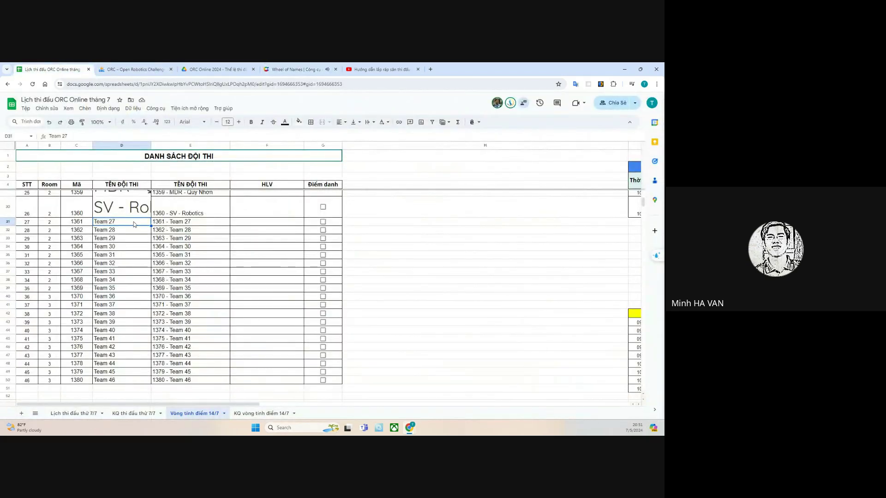
pyautogui.hotkey('ctrl', 'v')
# - Move the twenty-eighth drawn team, DDC2 - Lâm Đồng, from Wheel of Names to D32 of the schedule spreadsheet, replacing Team 28
pyautogui.click(125, 246)
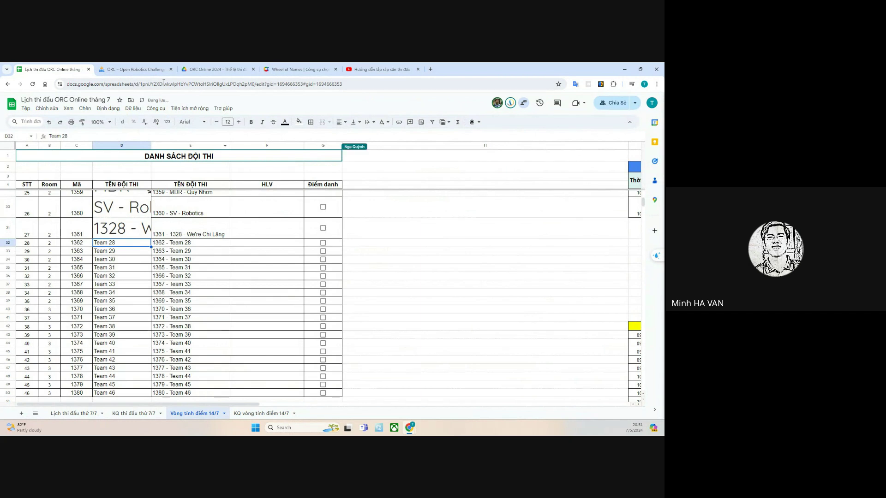
pyautogui.click(298, 69)
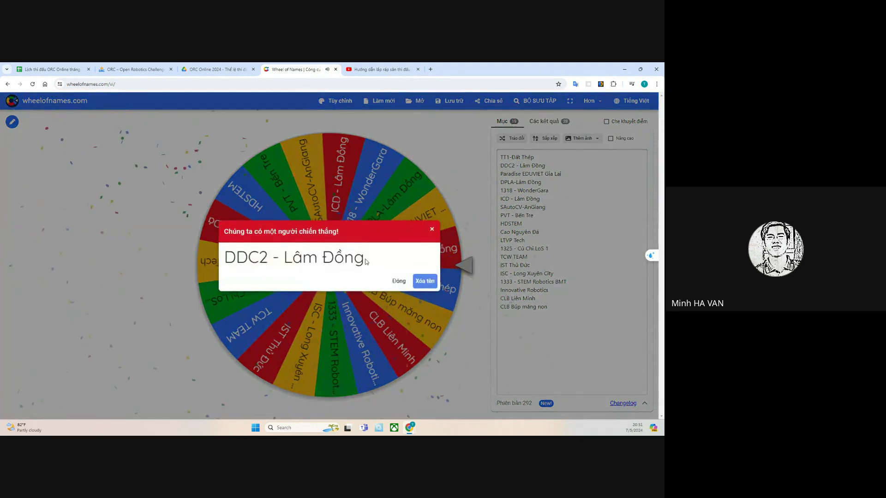
pyautogui.moveTo(366, 262); pyautogui.dragTo(224, 258)
pyautogui.rightClick(253, 260)
pyautogui.click(280, 292)
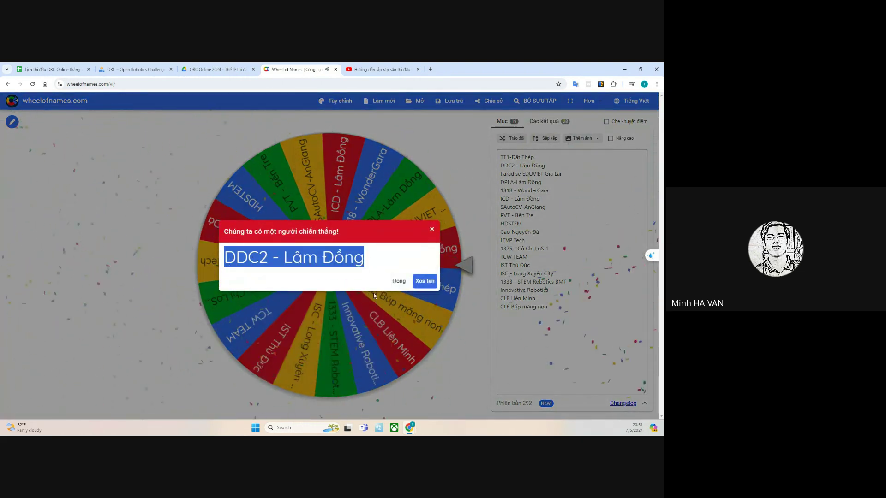
pyautogui.click(427, 286)
pyautogui.hotkey('ctrl', '1')
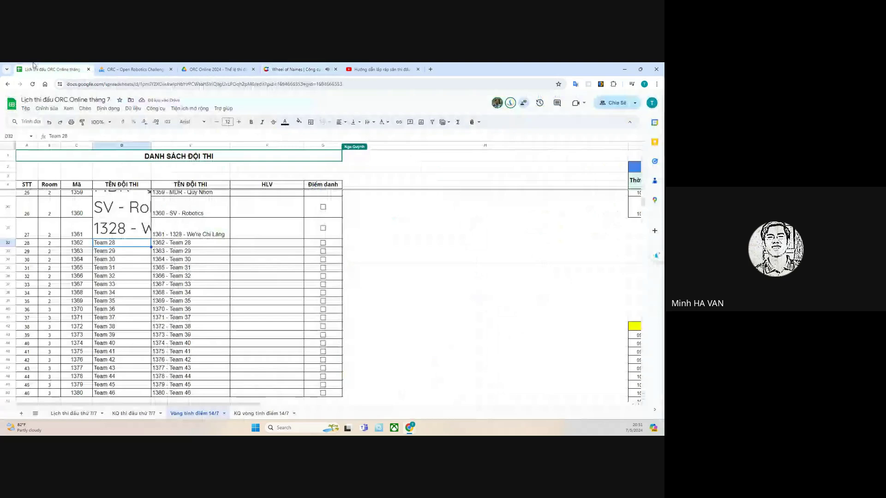
pyautogui.rightClick(129, 245)
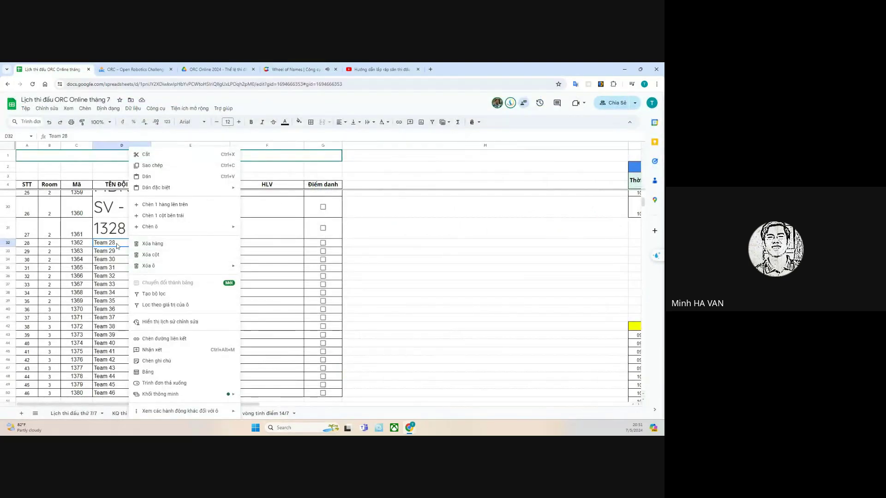
pyautogui.click(118, 245)
pyautogui.hotkey('ctrl', 'v')
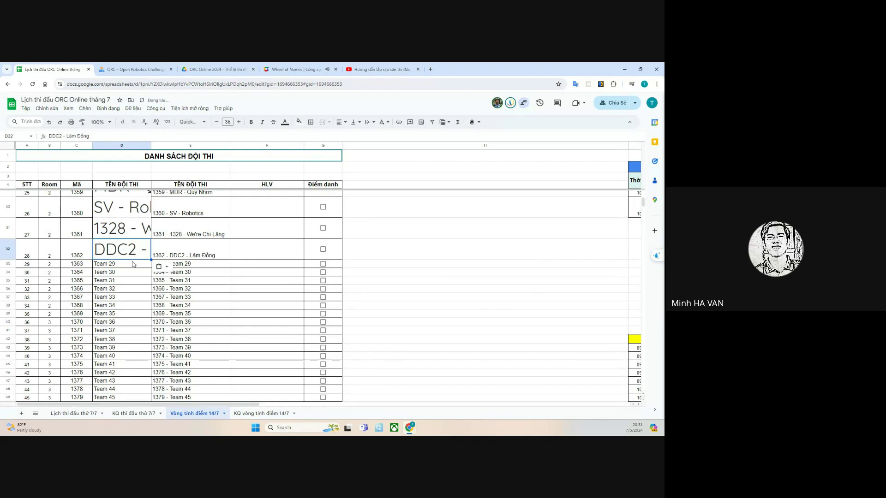
# - Move the twenty-ninth drawn team, CLB Búp măng non, from Wheel of Names to D33 of the schedule spreadsheet, replacing Team 29
pyautogui.click(134, 264)
pyautogui.click(217, 69)
pyautogui.click(134, 70)
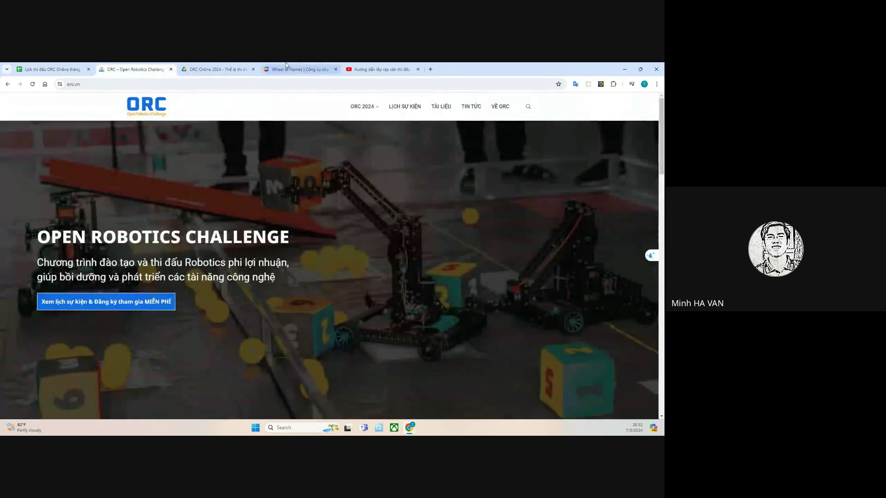
pyautogui.click(295, 69)
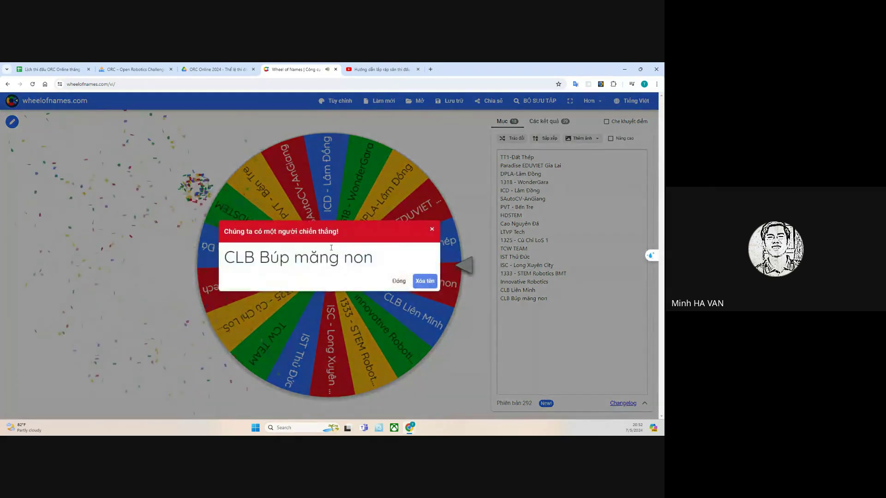
pyautogui.moveTo(373, 259); pyautogui.dragTo(226, 264)
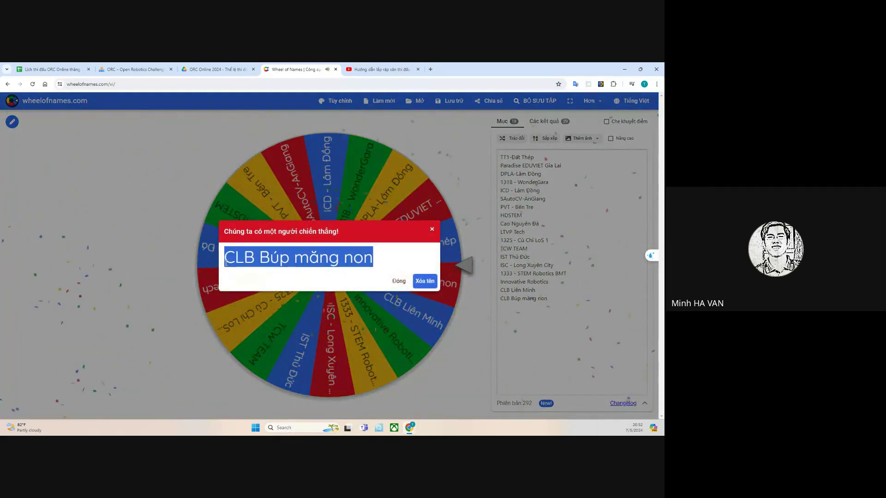
pyautogui.rightClick(284, 259)
pyautogui.click(307, 292)
pyautogui.click(425, 282)
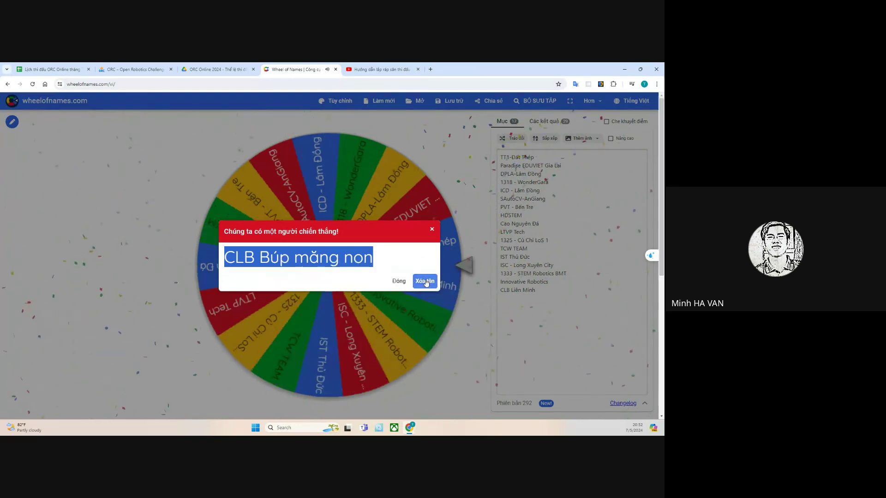
pyautogui.click(70, 66)
pyautogui.rightClick(122, 269)
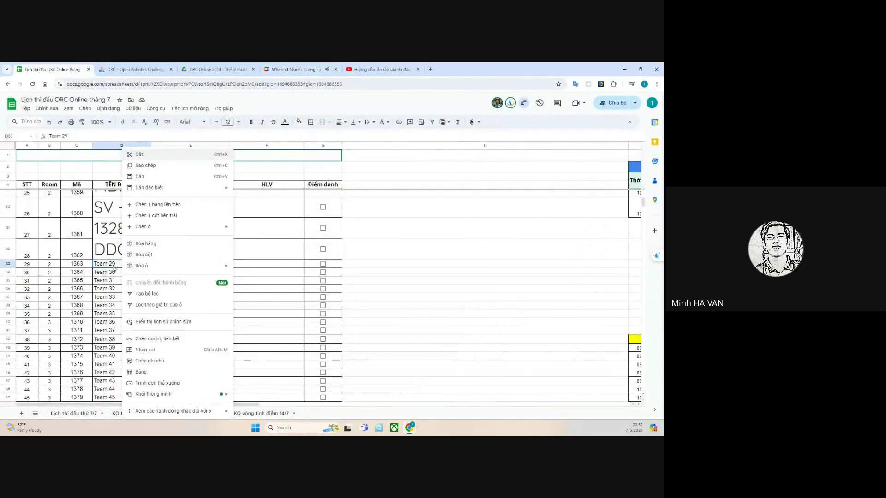
pyautogui.hotkey('ctrl', 'v')
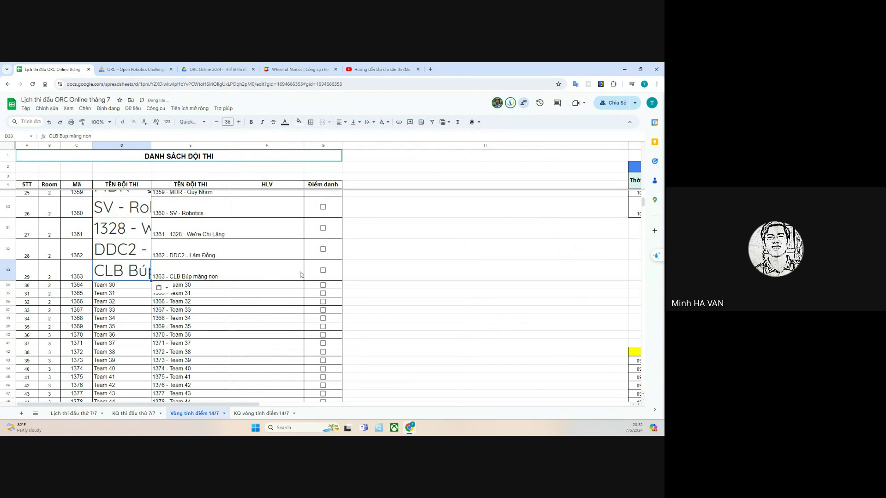
# - Move the thirtieth drawn team, Cao Nguyên Đá, from Wheel of Names to D34 of the schedule spreadsheet, replacing Team 30
pyautogui.click(145, 287)
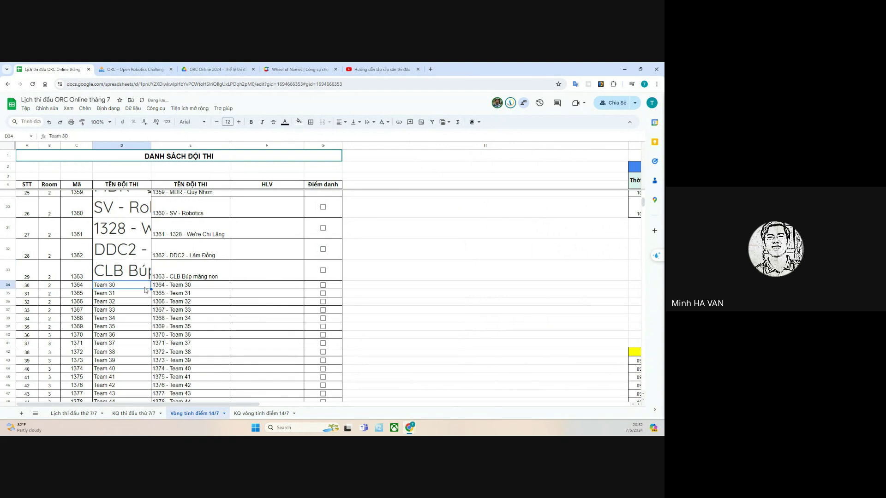
pyautogui.click(302, 68)
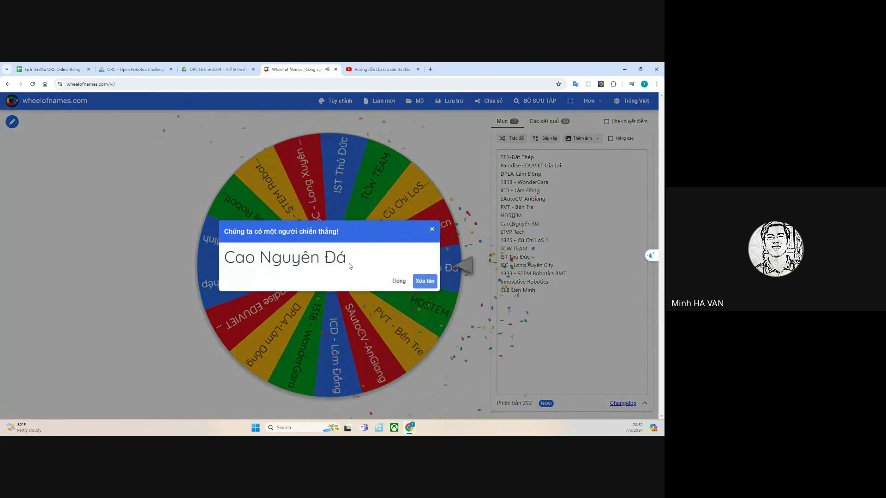
pyautogui.moveTo(350, 266); pyautogui.dragTo(223, 259)
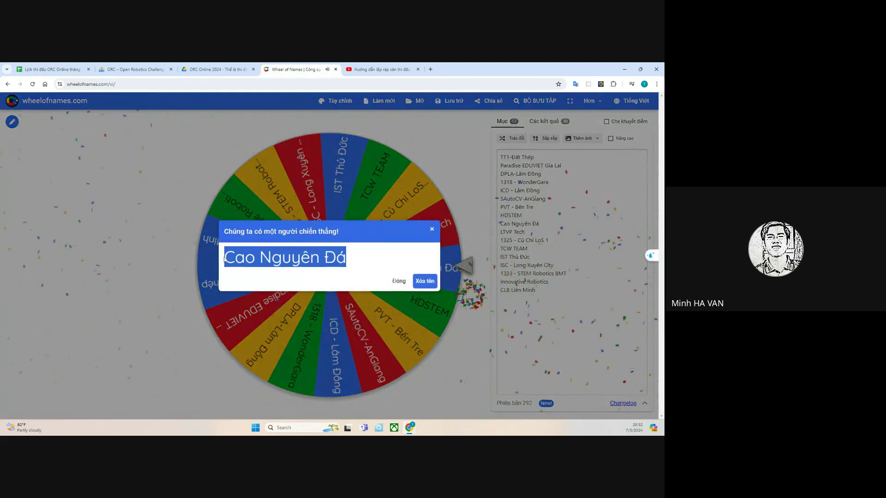
pyautogui.rightClick(297, 262)
pyautogui.click(318, 269)
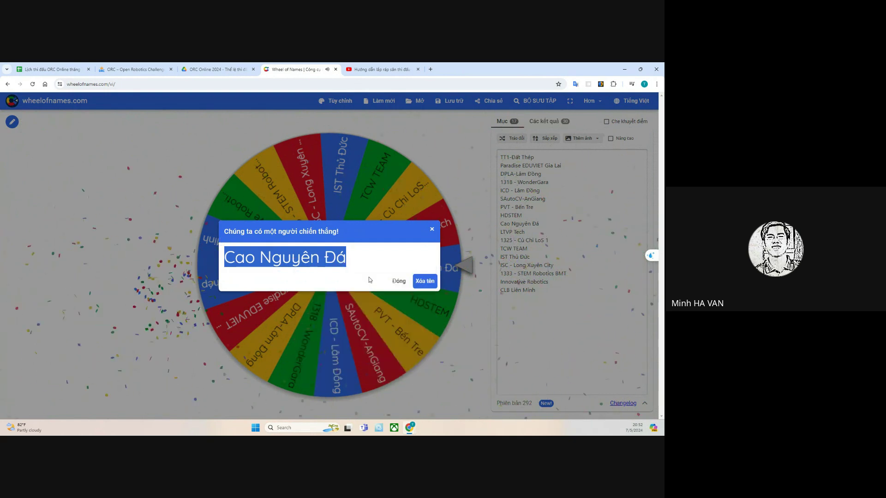
pyautogui.click(425, 281)
pyautogui.click(52, 69)
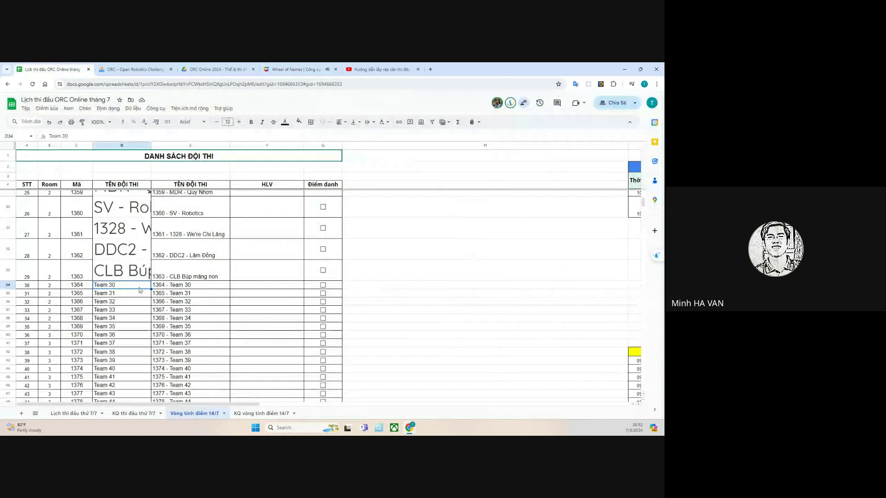
pyautogui.hotkey('ctrl', 'v')
# - Copy the thirty-first drawn team, ISC - Long Xuyên City, on Wheel of Names and remove it from the wheel
pyautogui.click(148, 303)
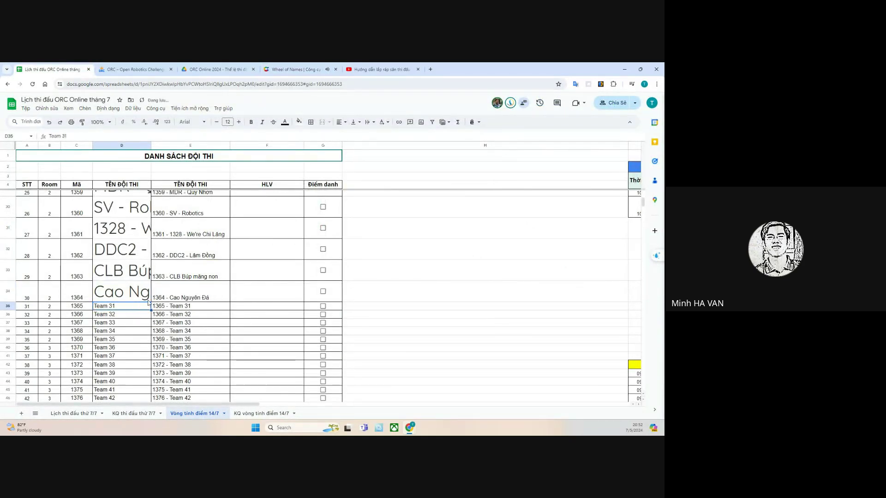
pyautogui.click(216, 70)
pyautogui.click(296, 70)
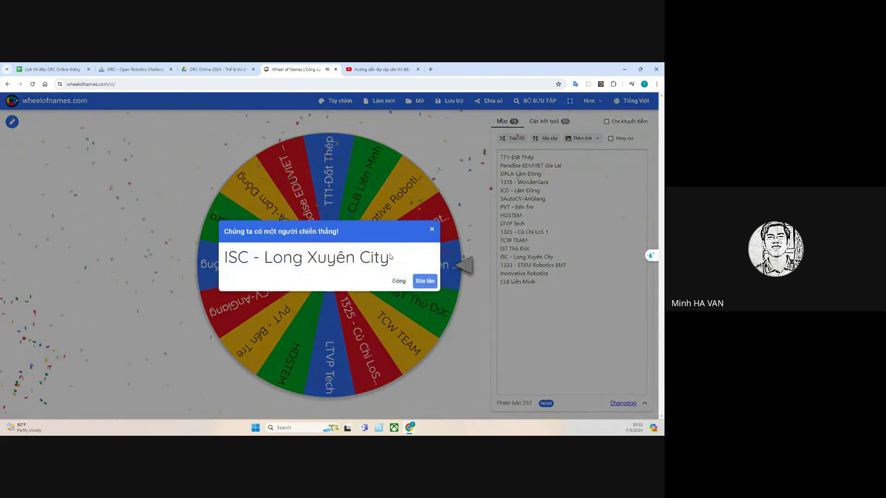
pyautogui.moveTo(390, 257); pyautogui.dragTo(222, 231)
pyautogui.rightClick(266, 257)
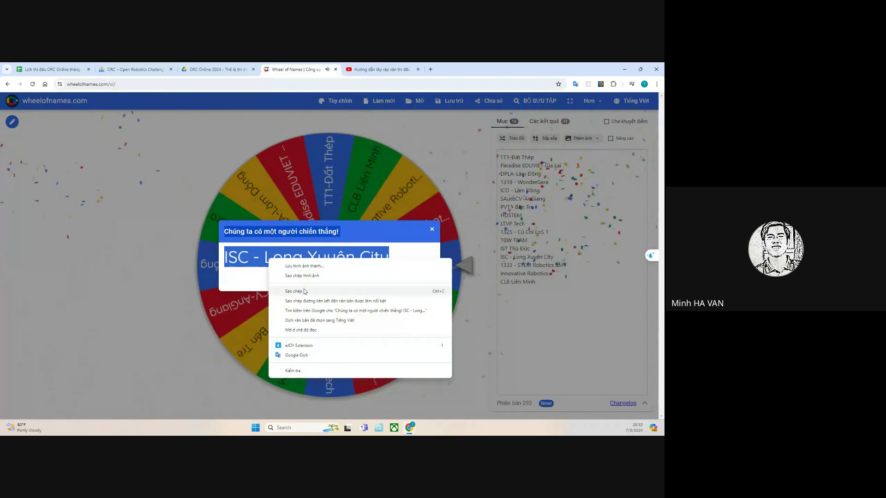
pyautogui.click(308, 292)
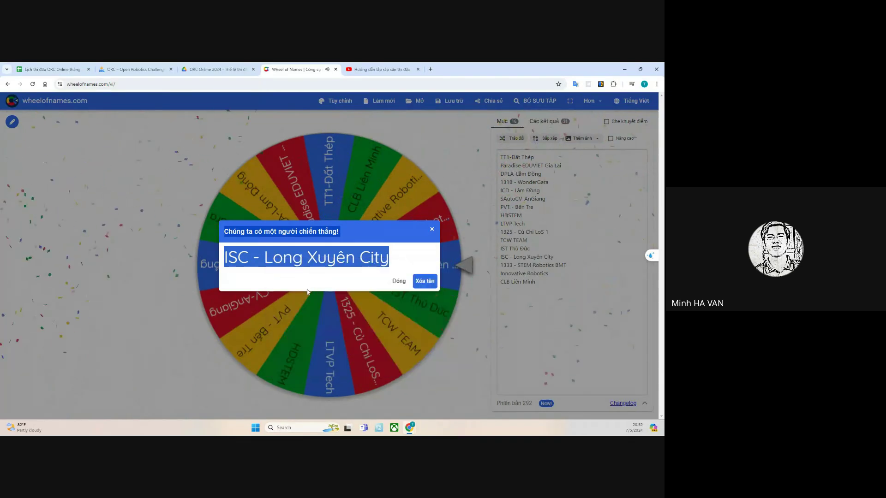
pyautogui.rightClick(360, 257)
pyautogui.click(395, 282)
pyautogui.click(424, 282)
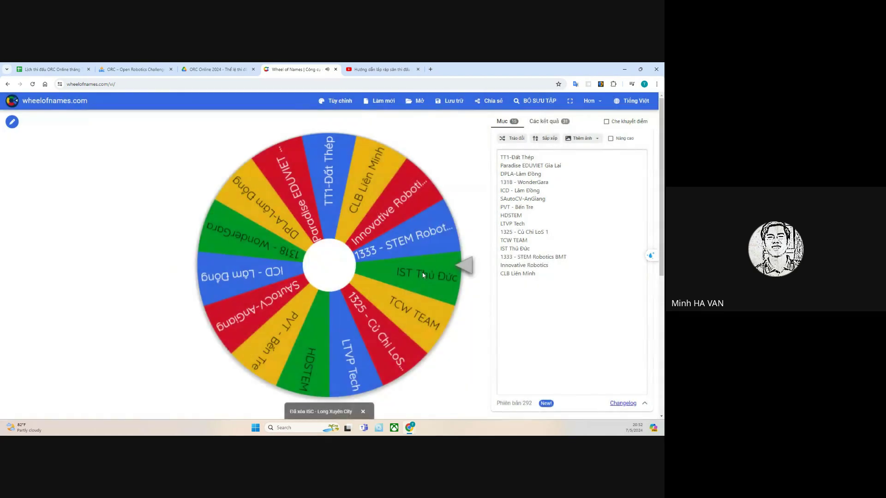
# - Try to paste the copied winner text into D35 of the schedule spreadsheet
pyautogui.hotkey('ctrl', '1')
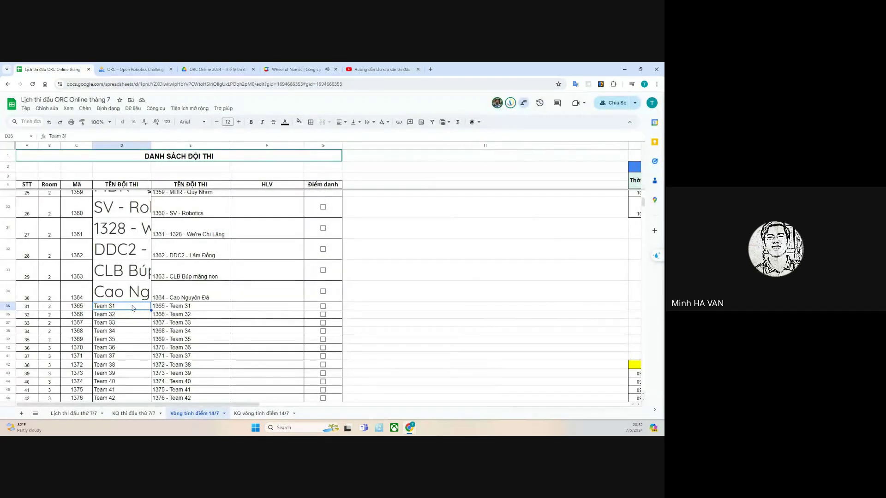
pyautogui.hotkey('ctrl', 'v')
pyautogui.click(124, 323)
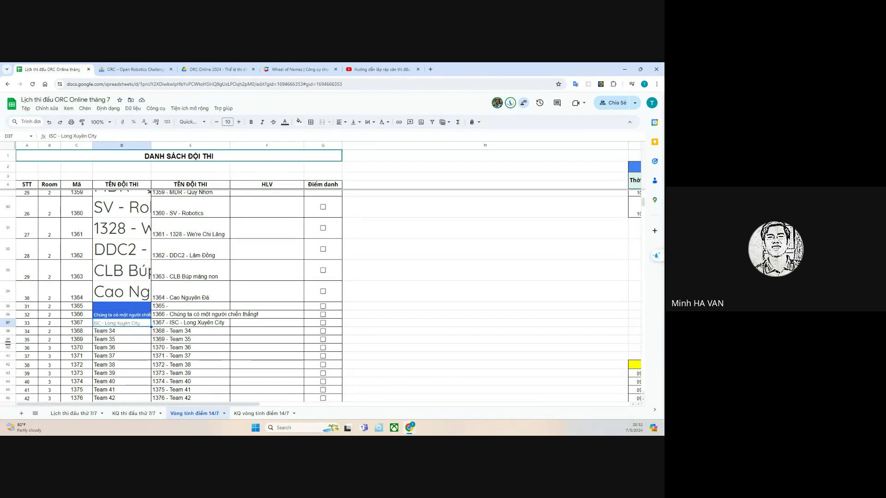
# - Undo the last paste and put only the team name ISC - Long Xuyên City in D35, replacing Team 31
pyautogui.hotkey('ctrl', 'z')
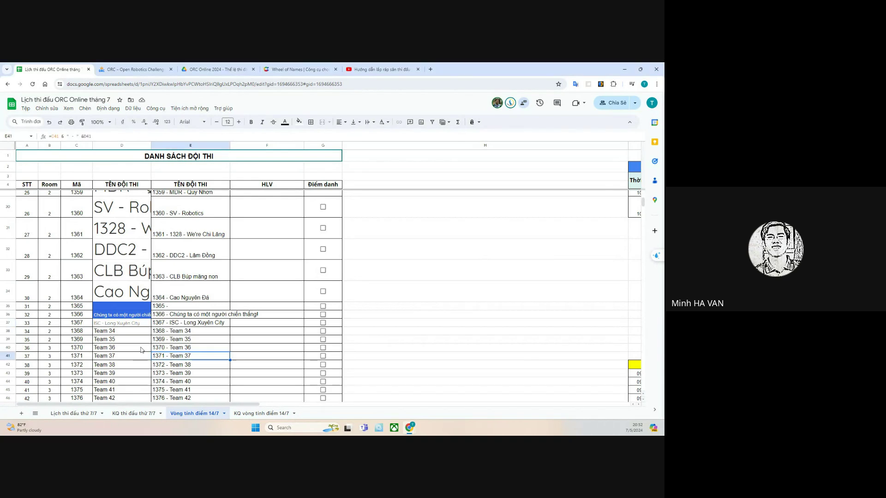
pyautogui.hotkey('ctrl', 'z')
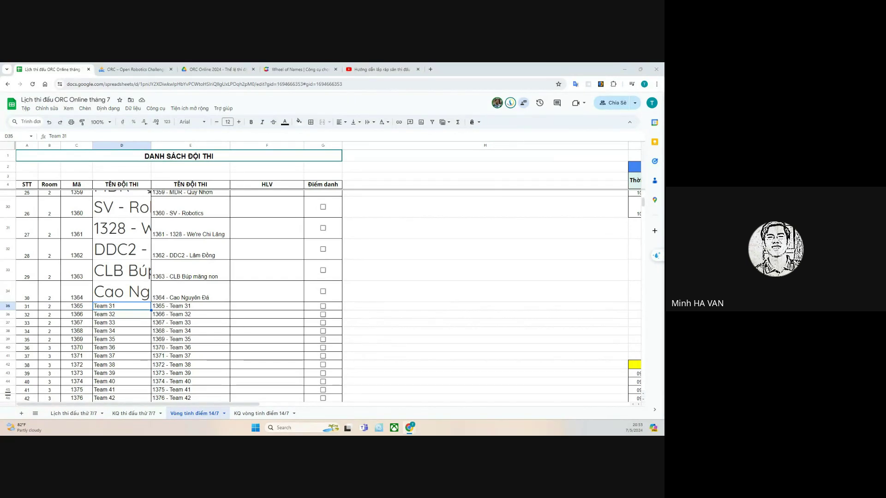
pyautogui.hotkey('ctrl', 'v')
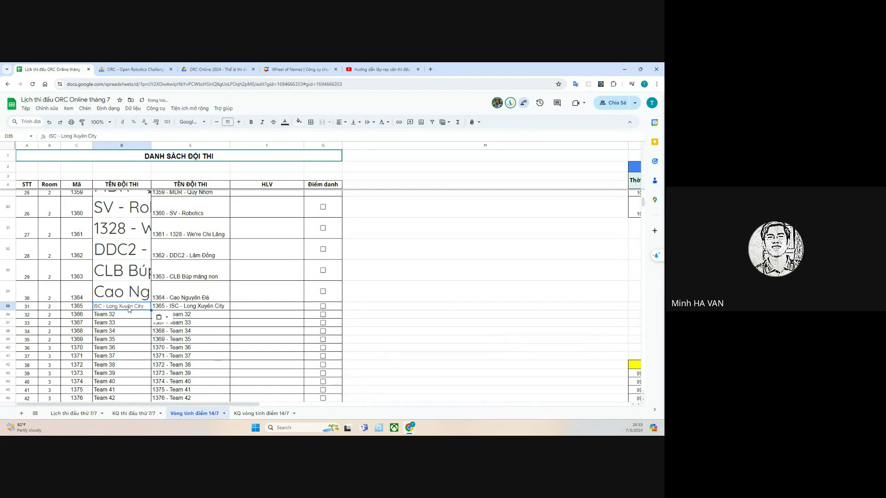
# - Move the thirty-second drawn team, HDSTEM, from Wheel of Names to D36 of the schedule spreadsheet, replacing Team 32
pyautogui.click(131, 317)
pyautogui.click(298, 69)
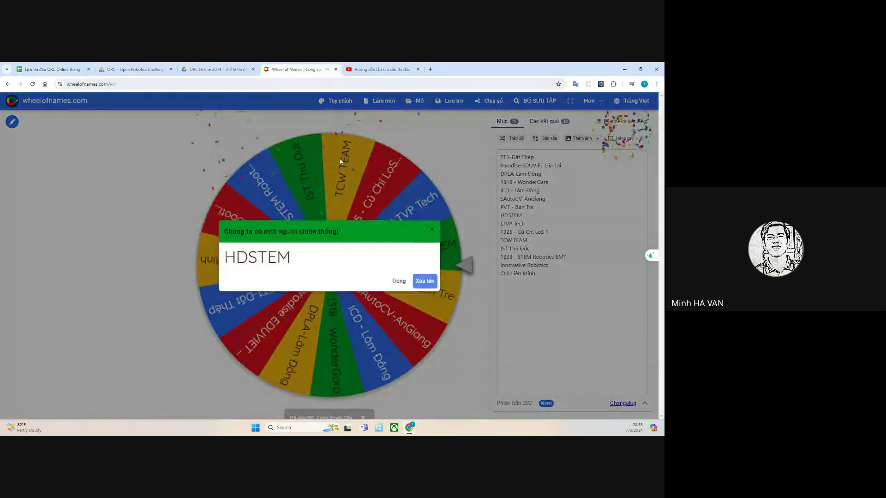
# - Copy the drawn team name HDSTEM from the winner announcement and remove that entry from the wheel
pyautogui.moveTo(289, 257); pyautogui.dragTo(225, 257)
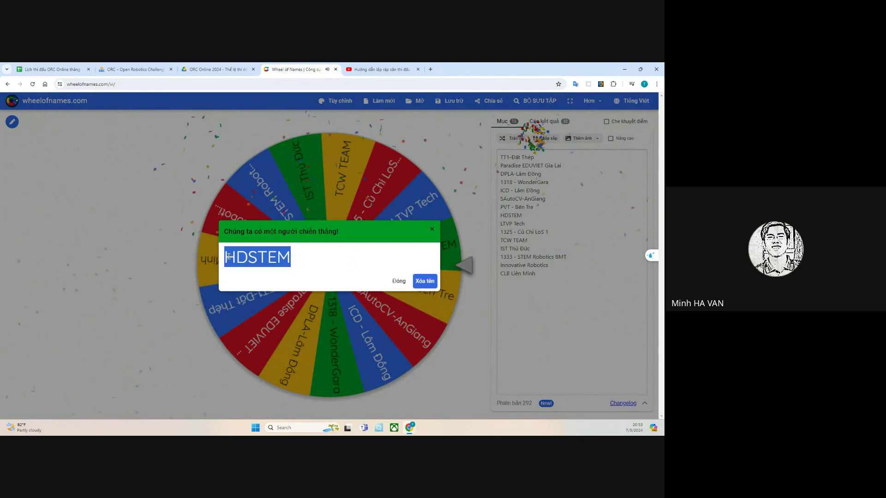
pyautogui.rightClick(242, 261)
pyautogui.click(274, 291)
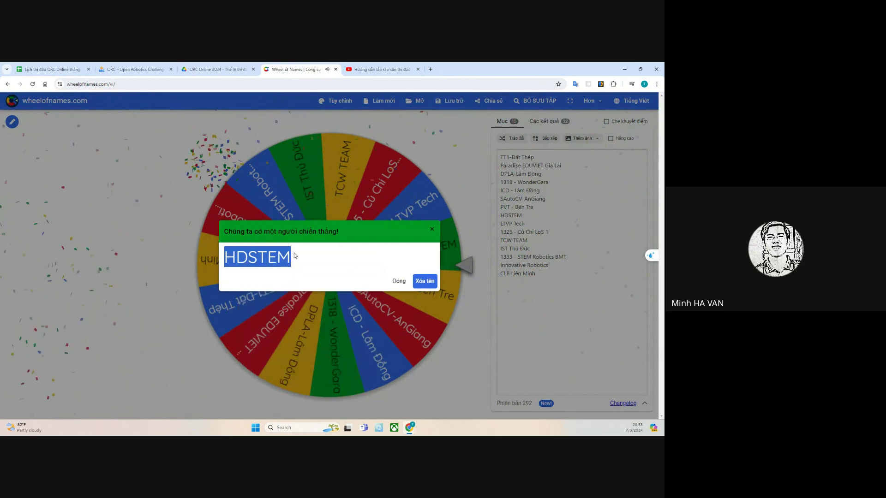
pyautogui.click(425, 282)
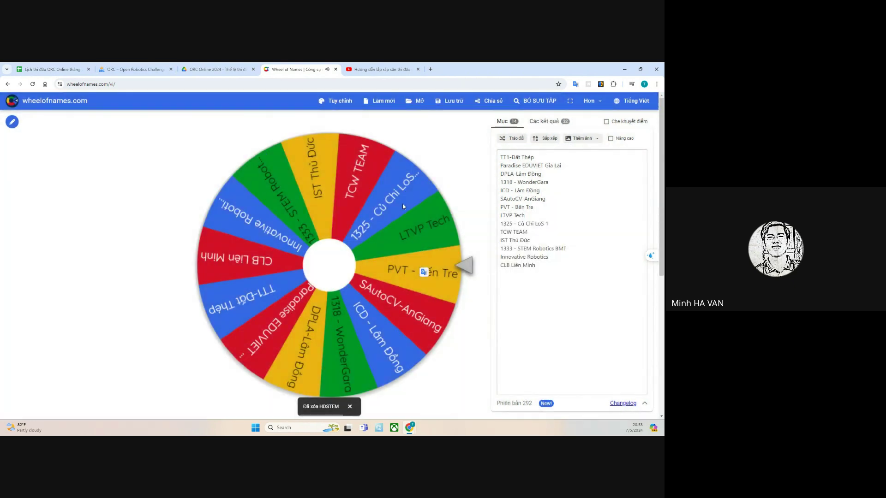
# - Spin the wheel again, and in the schedule spreadsheet paste HDSTEM as the team name in cell D36
pyautogui.click(403, 203)
pyautogui.hotkey('ctrl', '1')
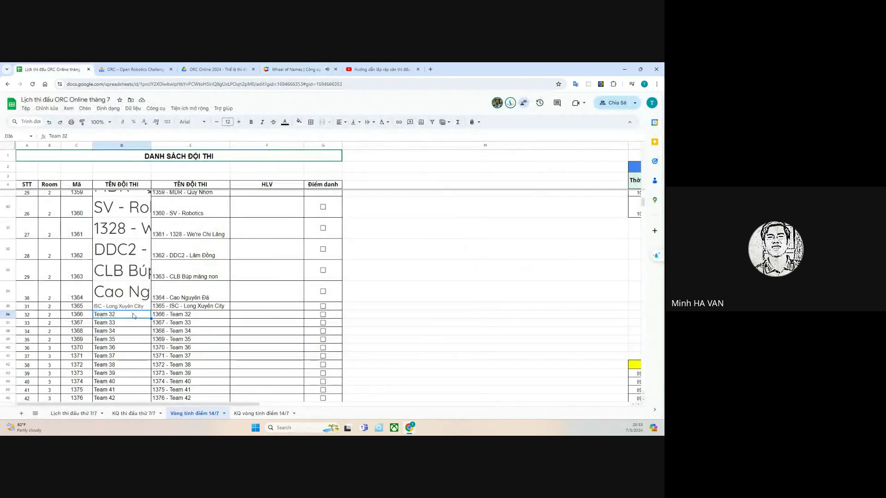
pyautogui.hotkey('ctrl', 'v')
pyautogui.click(136, 338)
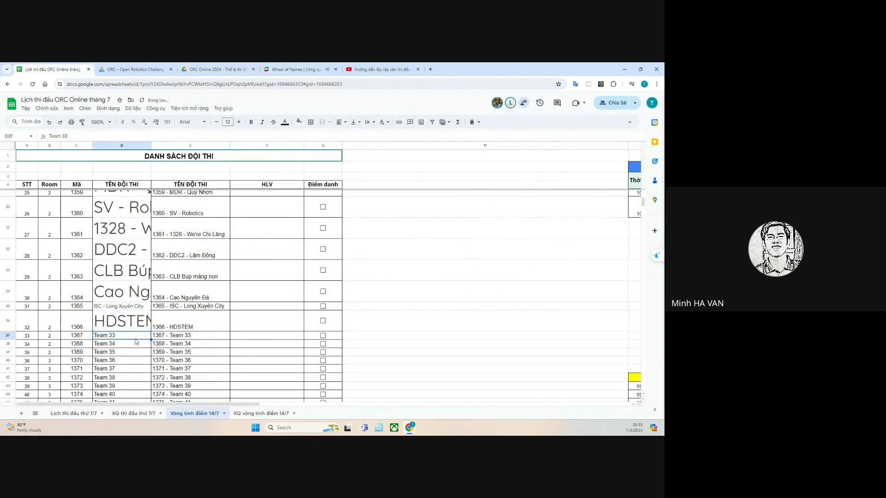
# - Switch to Wheel of Names, copy the drawn name 1325 - Củ Chi LoS 1 and remove it from the wheel
pyautogui.click(305, 69)
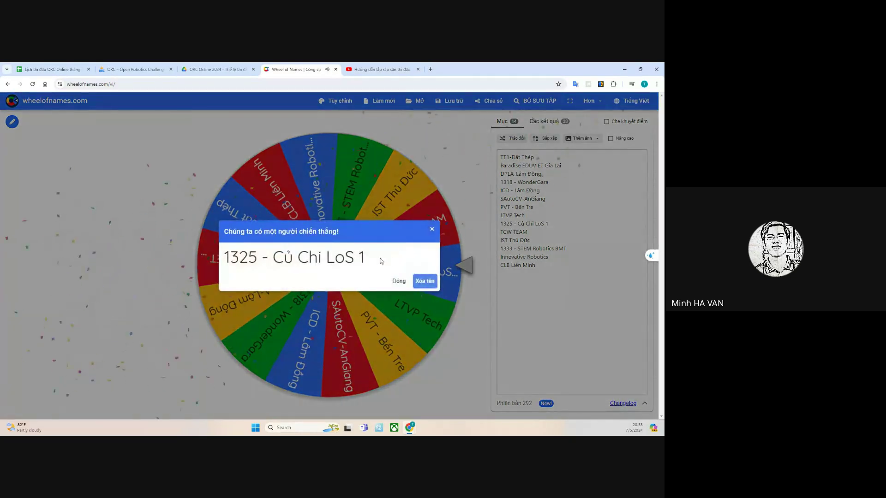
pyautogui.moveTo(368, 259); pyautogui.dragTo(227, 262)
pyautogui.rightClick(244, 256)
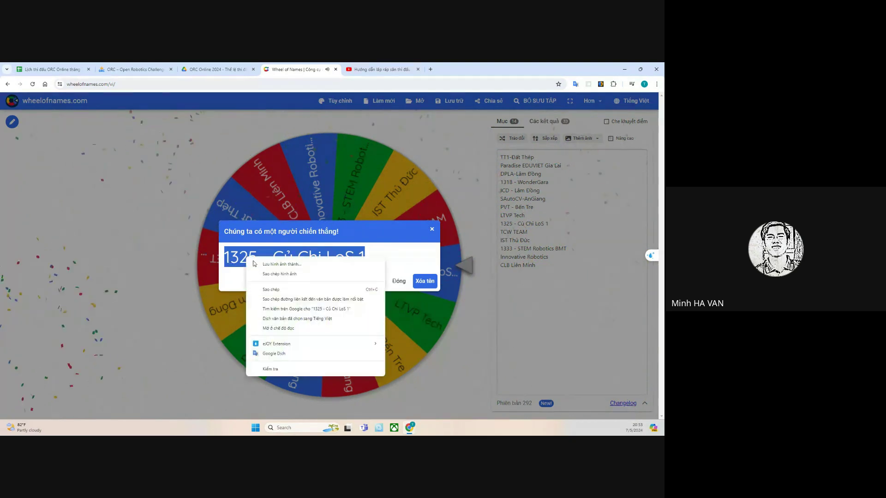
pyautogui.click(275, 289)
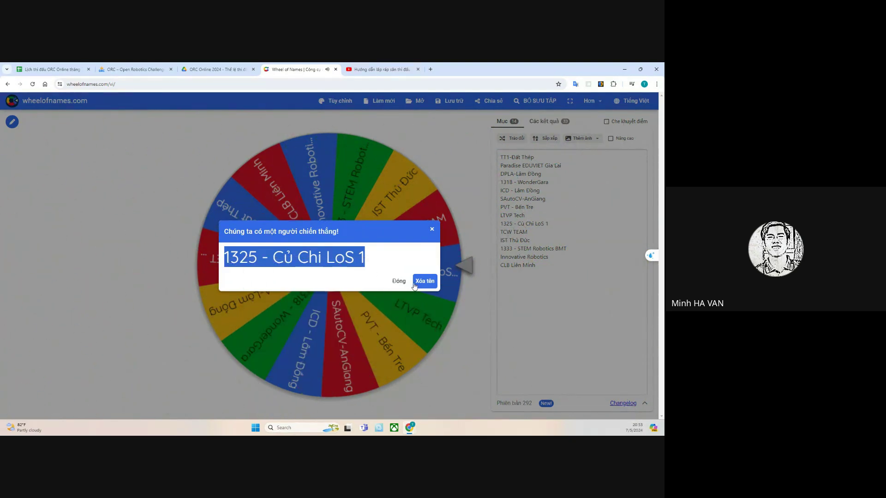
pyautogui.click(424, 281)
# - Switch to the schedule spreadsheet and paste 1325 - Củ Chi LoS 1 as the team name in cell D37
pyautogui.click(78, 70)
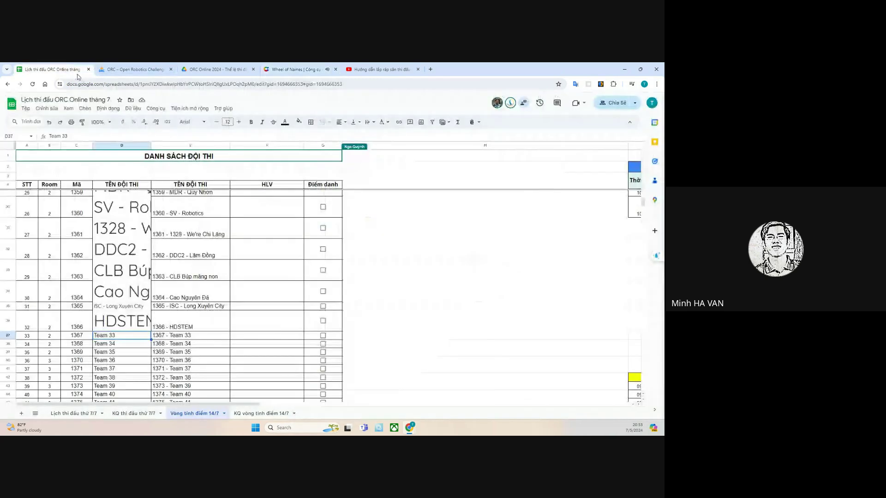
pyautogui.hotkey('ctrl', 'v')
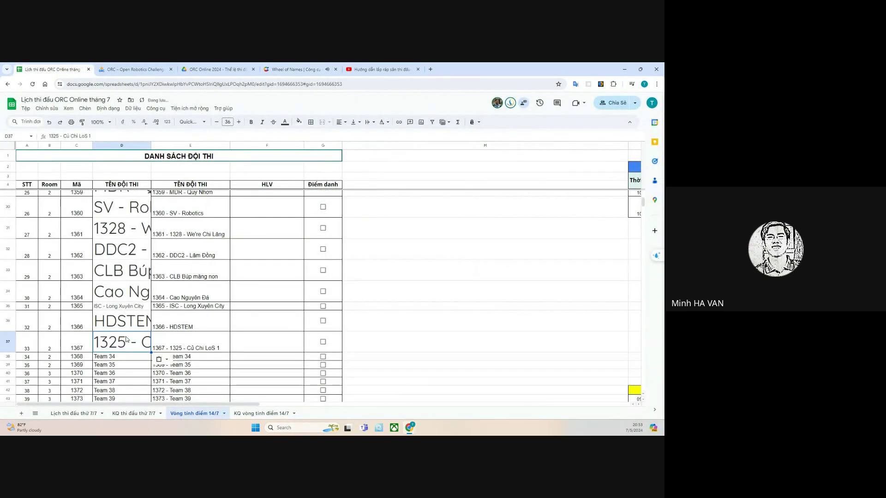
# - Set the font size of the whole team name column D to 12 and select cell D38
pyautogui.scroll(-3, 126, 269)
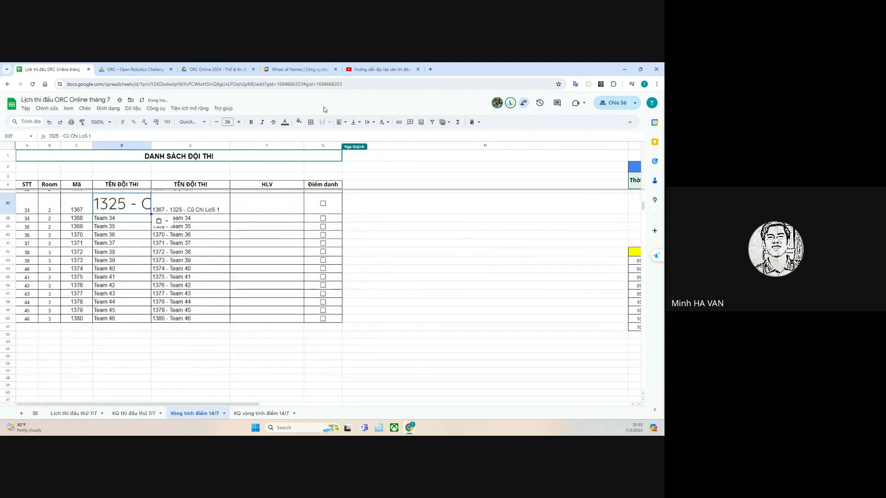
pyautogui.click(133, 149)
pyautogui.click(228, 122)
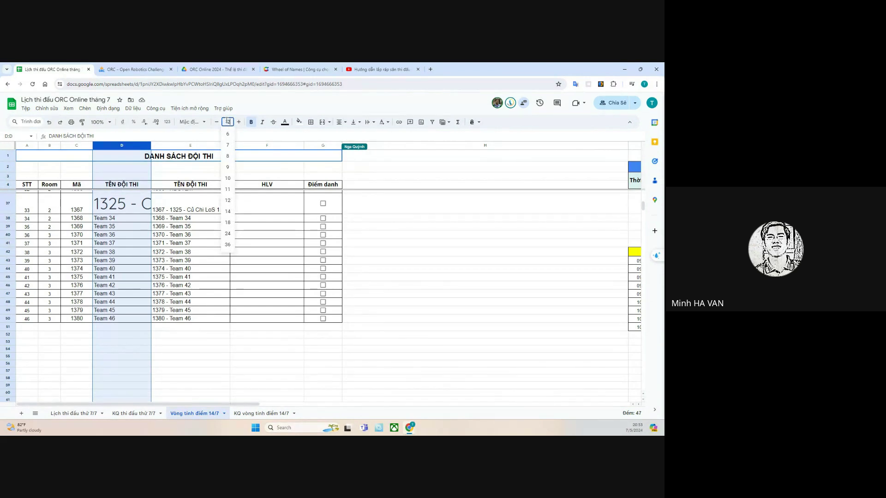
pyautogui.click(227, 201)
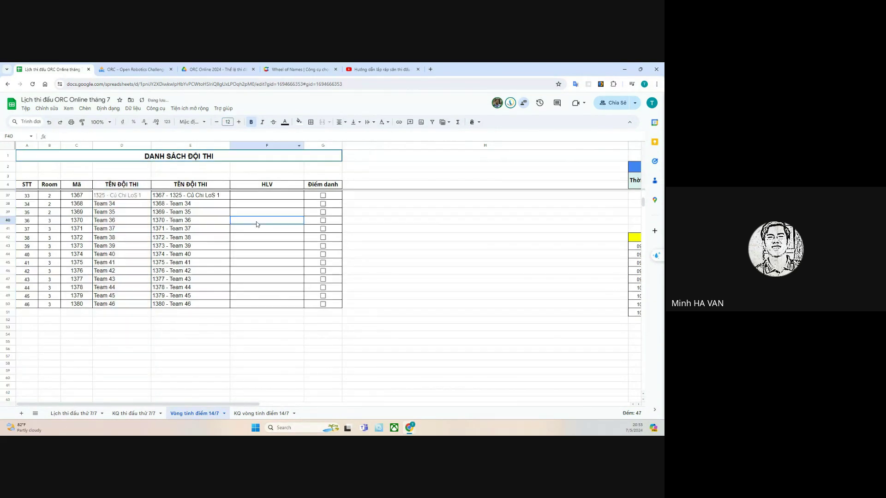
pyautogui.click(122, 204)
# - Switch to Wheel of Names, copy the drawn name ICD - Lâm Đồng and remove it from the wheel
pyautogui.click(321, 65)
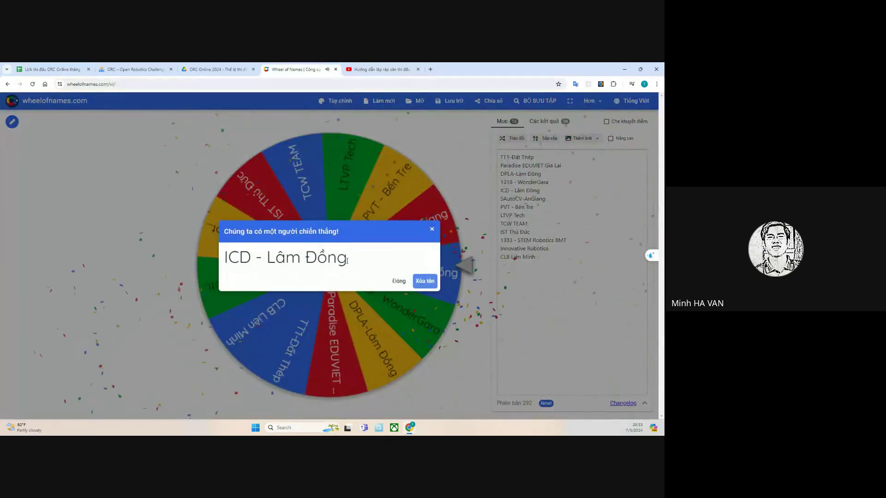
pyautogui.moveTo(347, 257); pyautogui.dragTo(223, 258)
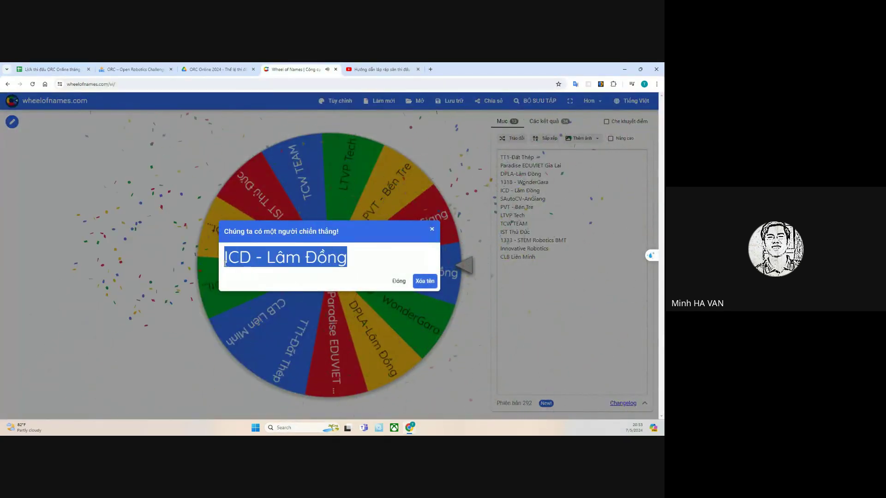
pyautogui.rightClick(276, 259)
pyautogui.click(296, 291)
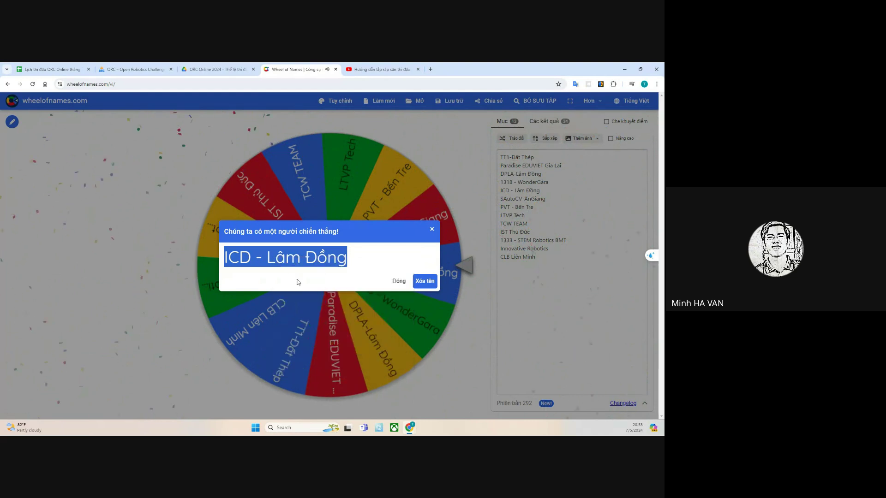
pyautogui.click(424, 281)
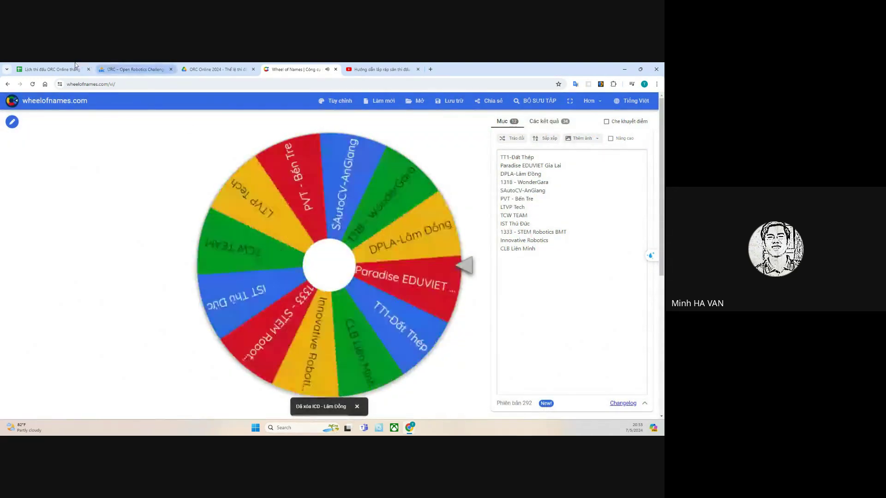
# - Switch to the schedule spreadsheet, paste ICD - Lâm Đồng over Team 34 in cell D38 and select the cell below
pyautogui.click(75, 66)
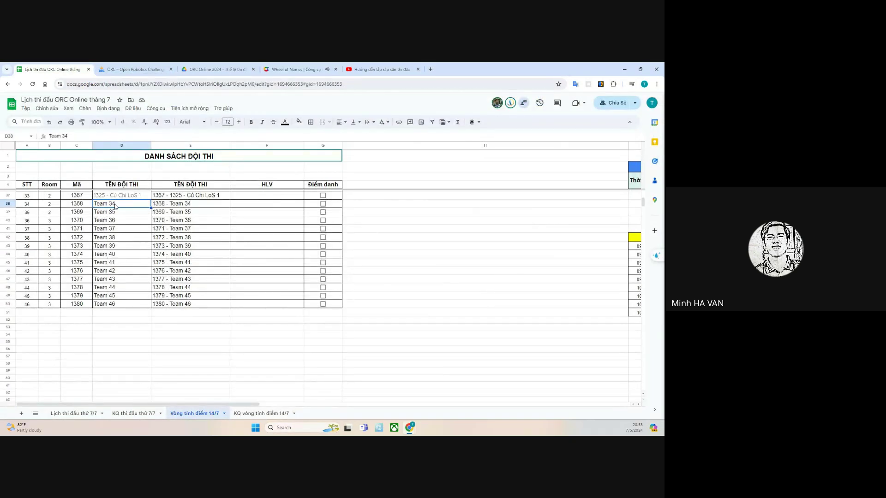
pyautogui.hotkey('ctrl', 'v')
pyautogui.click(131, 226)
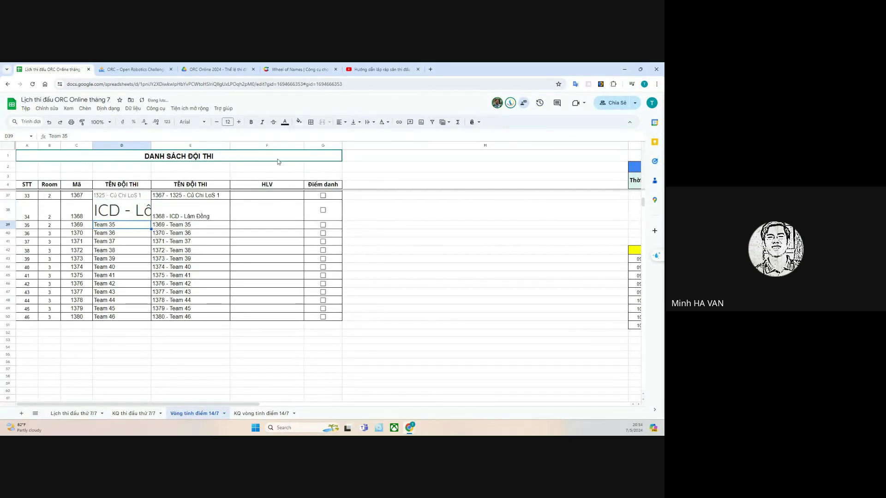
# - Switch to Wheel of Names, copy the drawn name IST Thủ Đức and remove it from the wheel
pyautogui.click(295, 69)
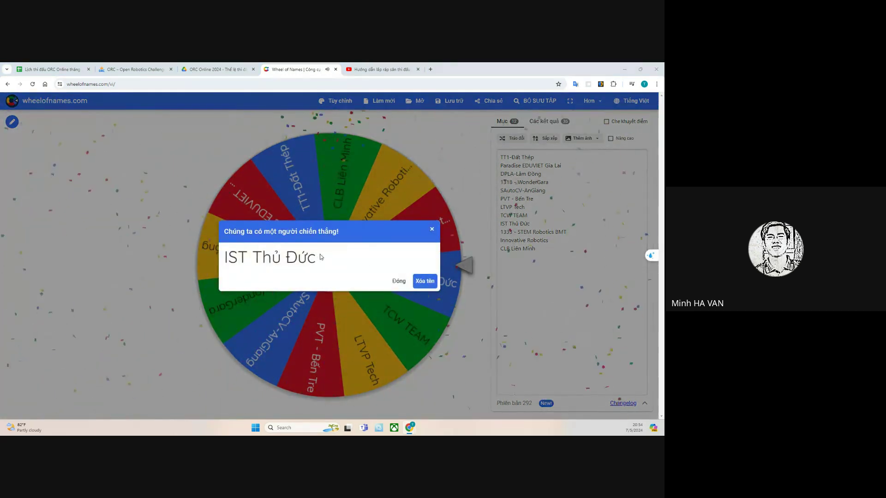
pyautogui.moveTo(321, 258); pyautogui.dragTo(227, 257)
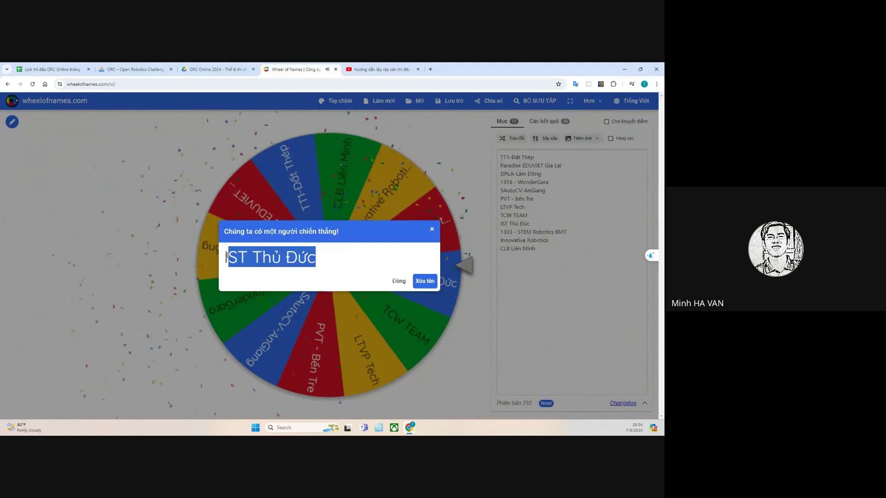
pyautogui.rightClick(252, 257)
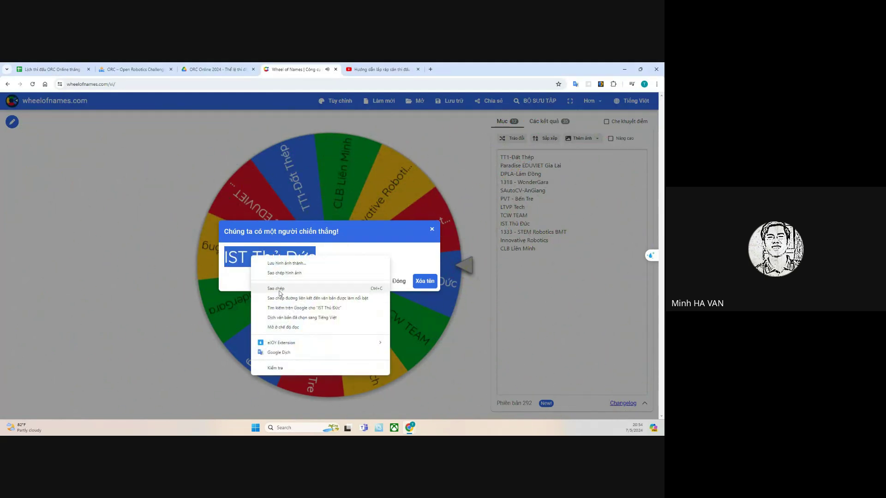
pyautogui.click(277, 289)
pyautogui.click(425, 280)
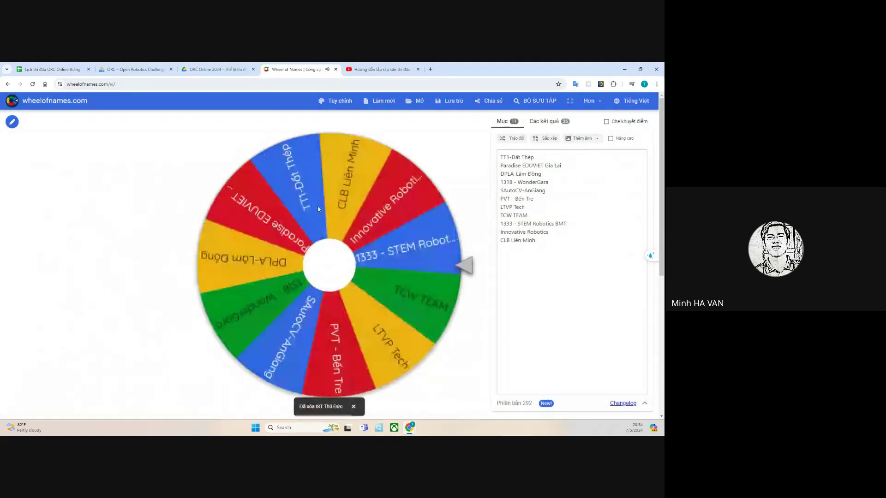
# - Switch to the schedule spreadsheet and paste IST Thủ Đức over Team 35 in cell D39
pyautogui.hotkey('ctrl', '1')
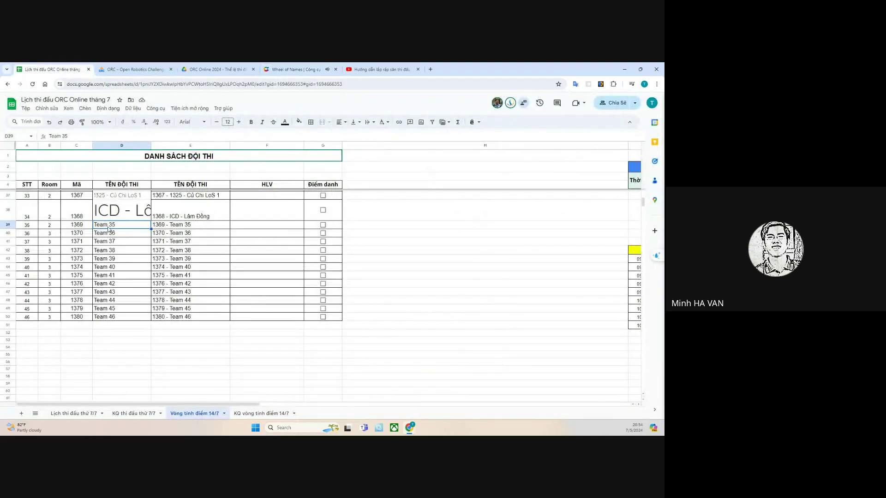
pyautogui.hotkey('ctrl', 'v')
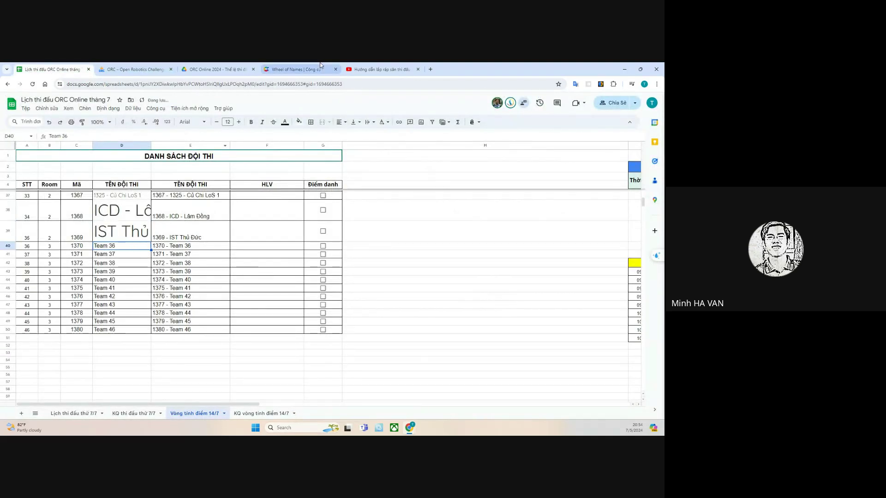
# - Switch to Wheel of Names, copy the drawn name TT1-Đất Thép and remove it from the wheel
pyautogui.click(320, 66)
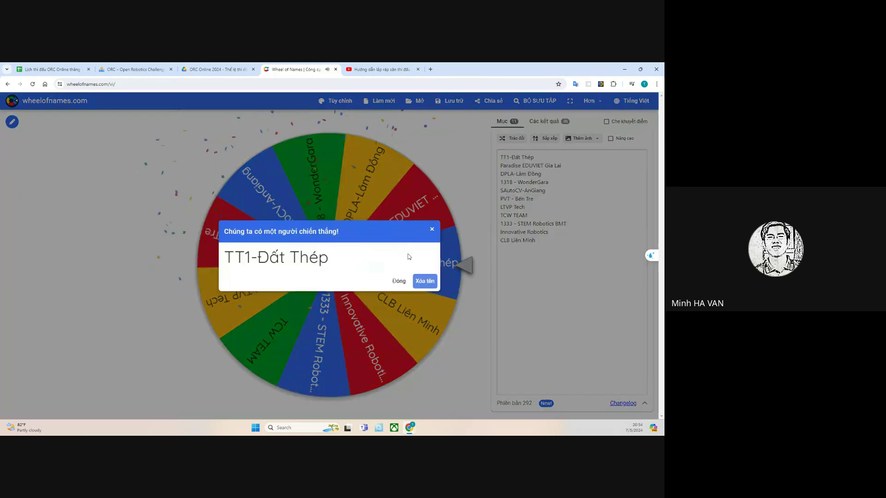
pyautogui.moveTo(325, 258); pyautogui.dragTo(226, 254)
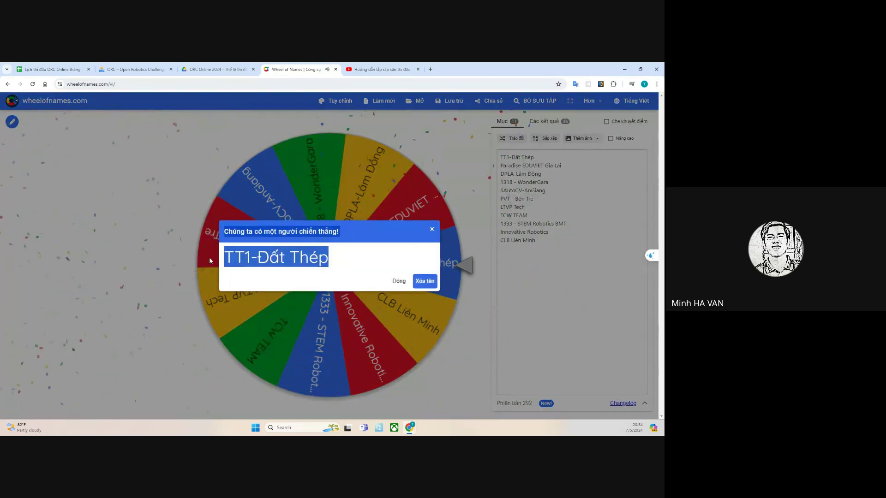
pyautogui.rightClick(226, 253)
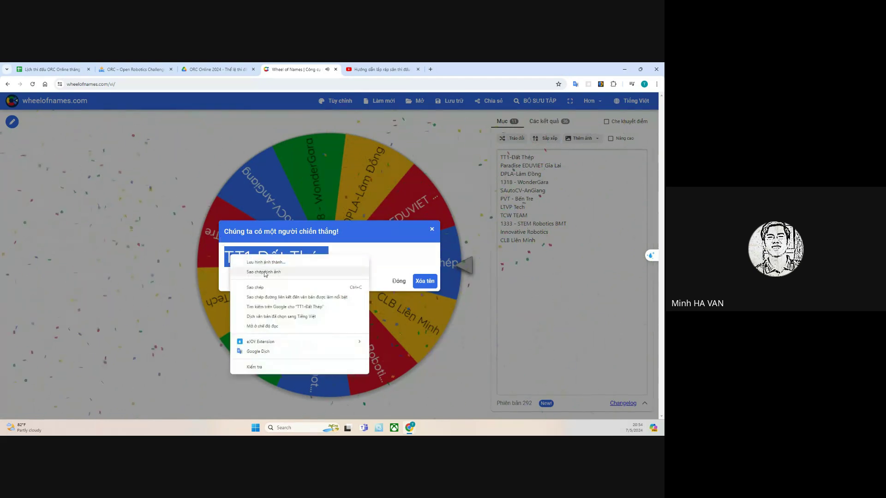
pyautogui.click(284, 285)
pyautogui.click(430, 282)
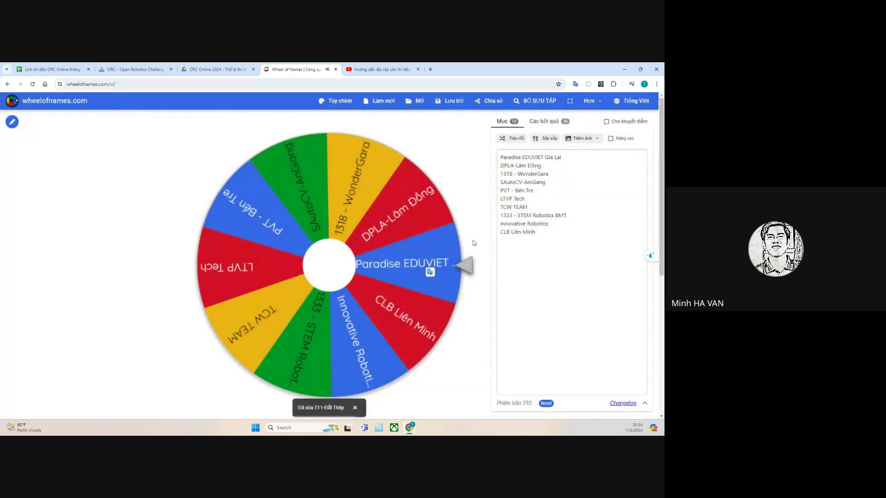
# - Spin the wheel again, and in the schedule spreadsheet paste TT1-Đất Thép over Team 36 in cell D40
pyautogui.click(429, 273)
pyautogui.click(62, 68)
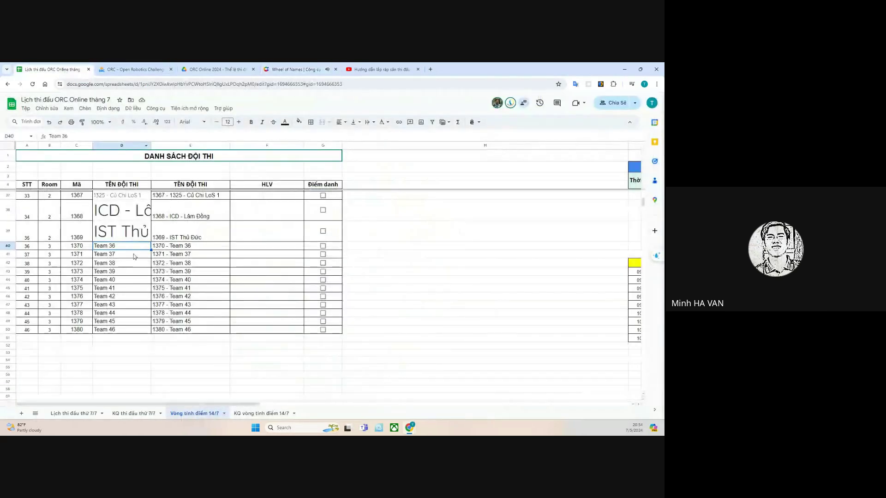
pyautogui.hotkey('ctrl', 'v')
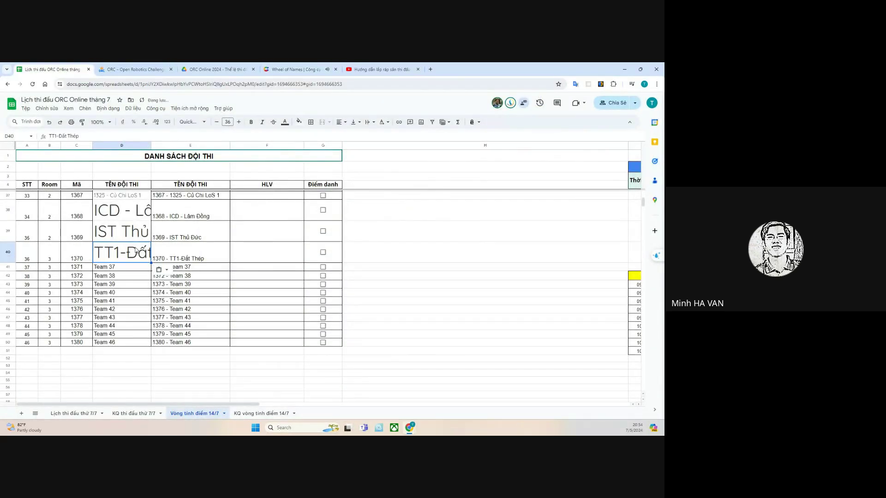
pyautogui.click(302, 69)
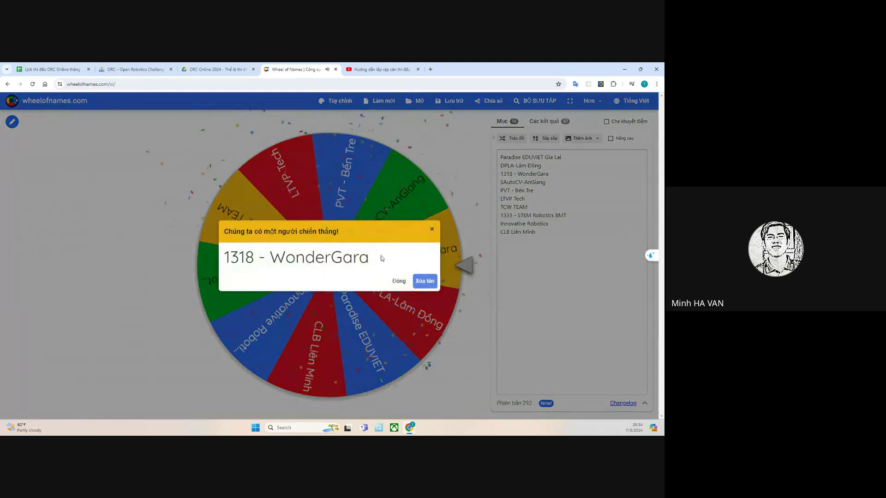
pyautogui.moveTo(382, 259); pyautogui.dragTo(226, 257)
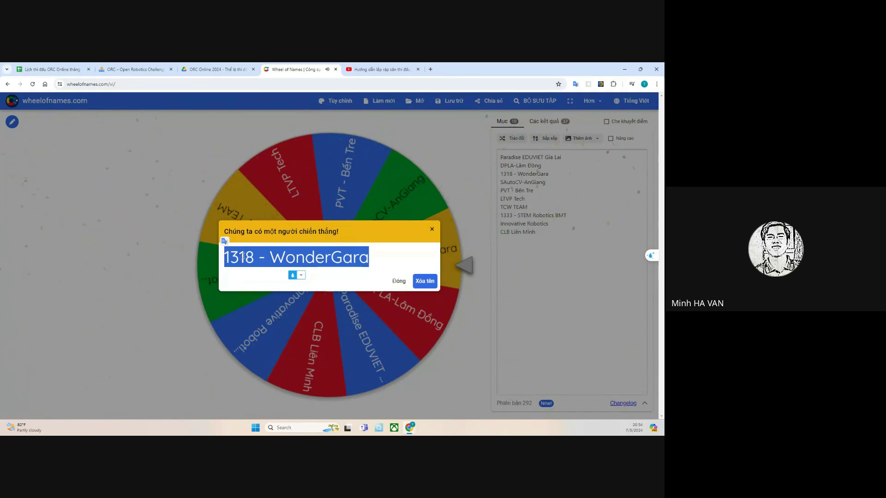
pyautogui.rightClick(243, 257)
pyautogui.click(267, 289)
pyautogui.click(425, 281)
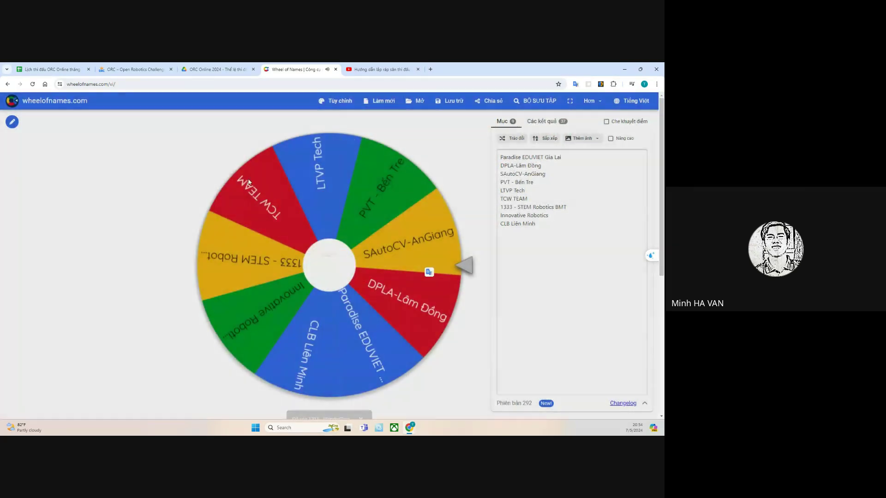
# - Switch to the schedule spreadsheet and paste 1318 - WonderGara over Team 37 in cell D41
pyautogui.click(50, 69)
pyautogui.click(112, 268)
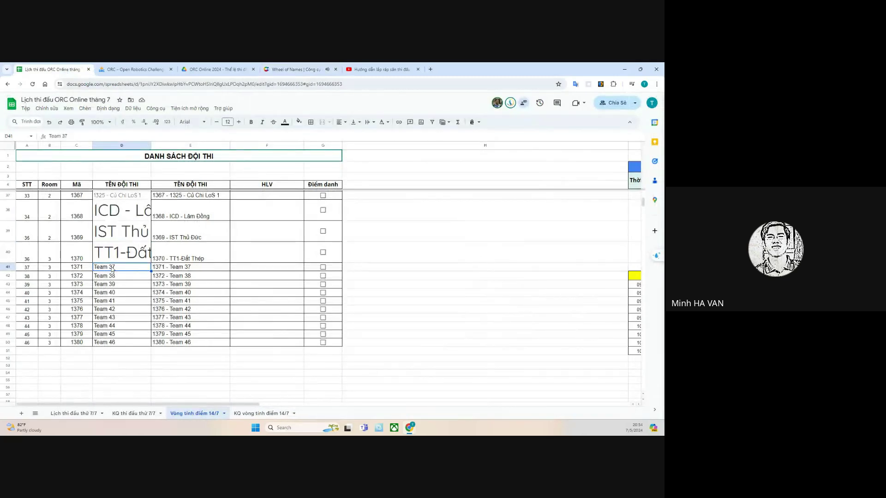
pyautogui.hotkey('ctrl', 'v')
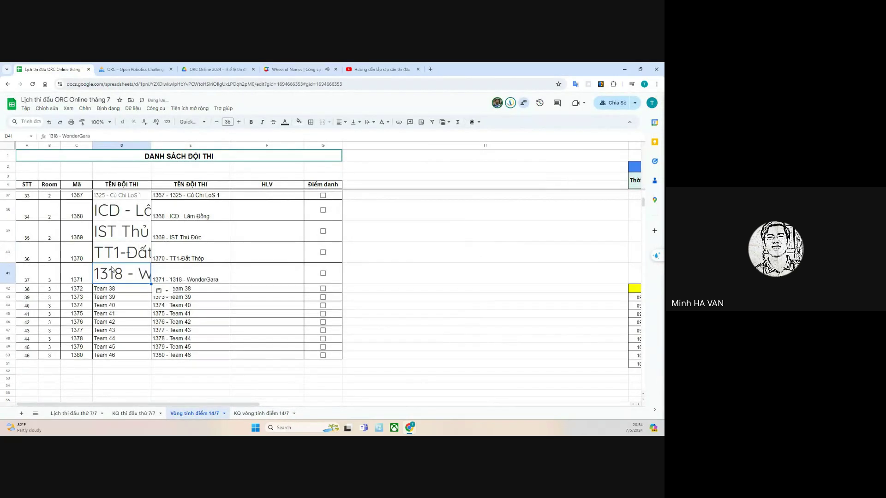
pyautogui.click(132, 292)
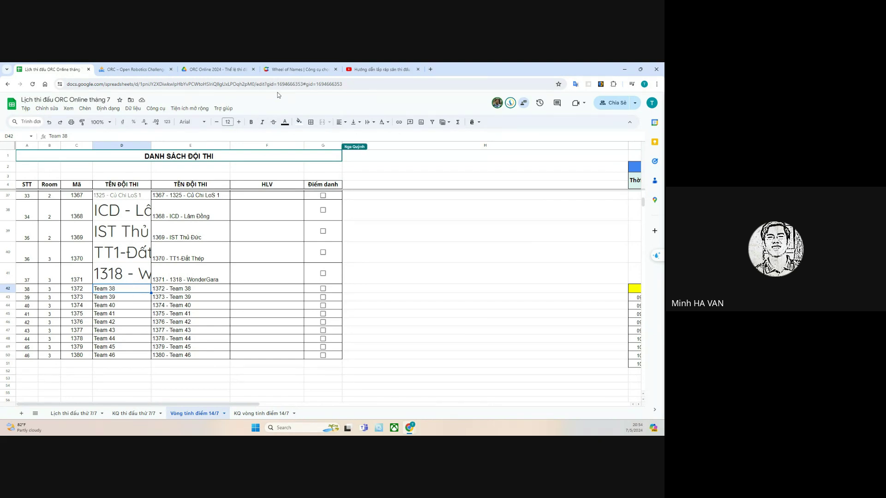
# - Switch to Wheel of Names, copy the drawn name CLB Liên Minh and remove it from the wheel
pyautogui.click(295, 69)
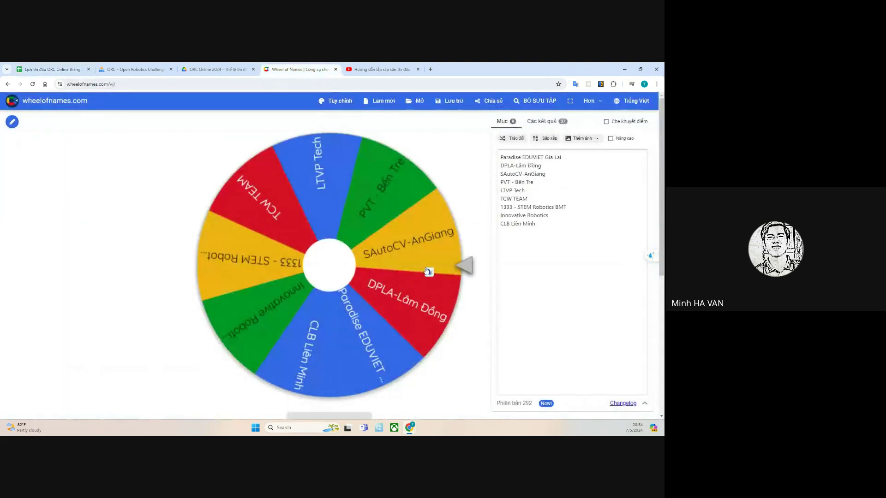
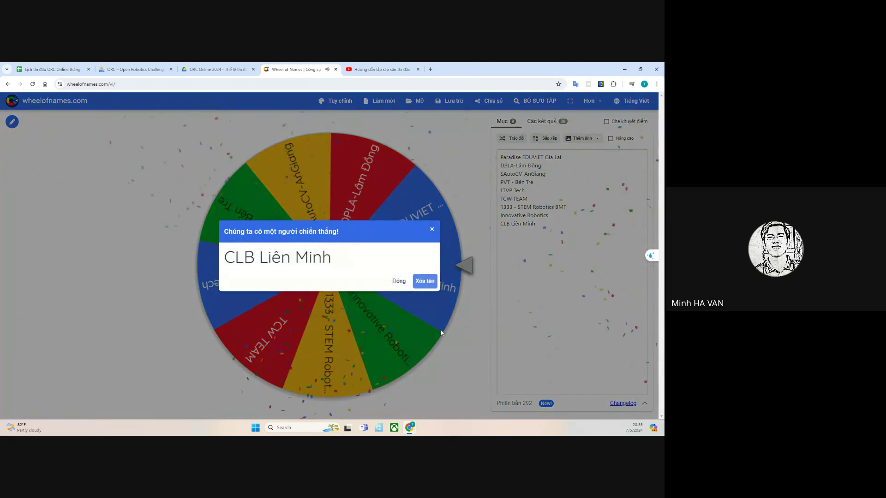
pyautogui.moveTo(332, 257); pyautogui.dragTo(227, 256)
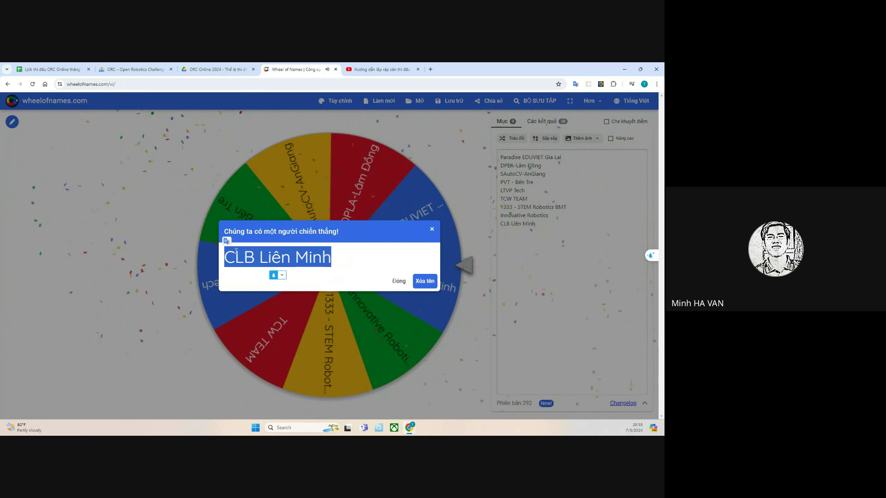
pyautogui.rightClick(284, 251)
pyautogui.click(299, 271)
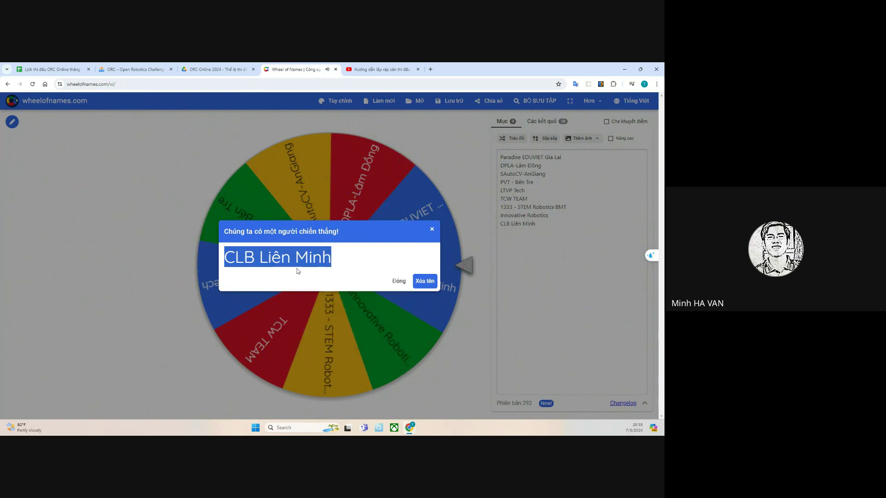
pyautogui.click(424, 281)
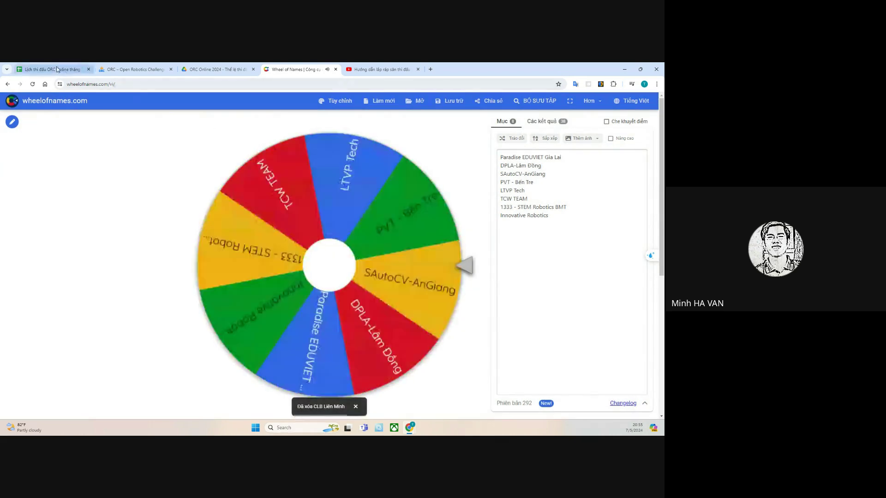
# - Switch to the schedule spreadsheet and paste CLB Liên Minh over Team 38 in cell D42
pyautogui.click(57, 70)
pyautogui.rightClick(133, 289)
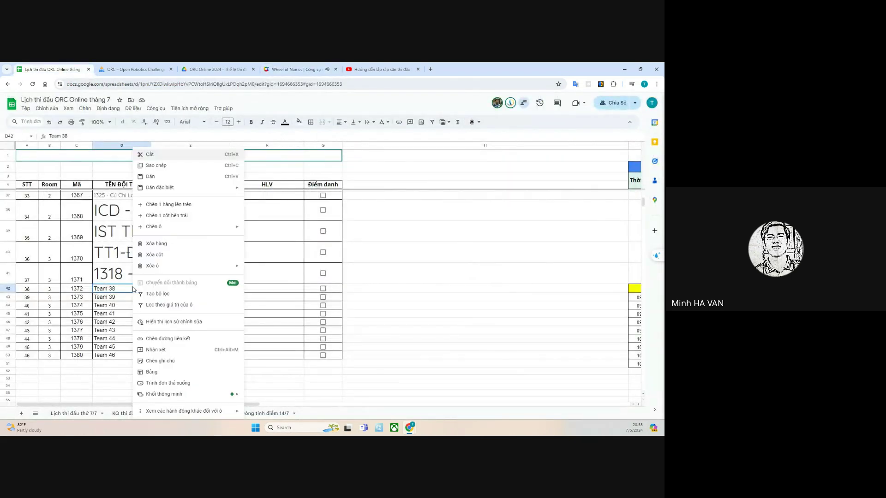
pyautogui.click(118, 291)
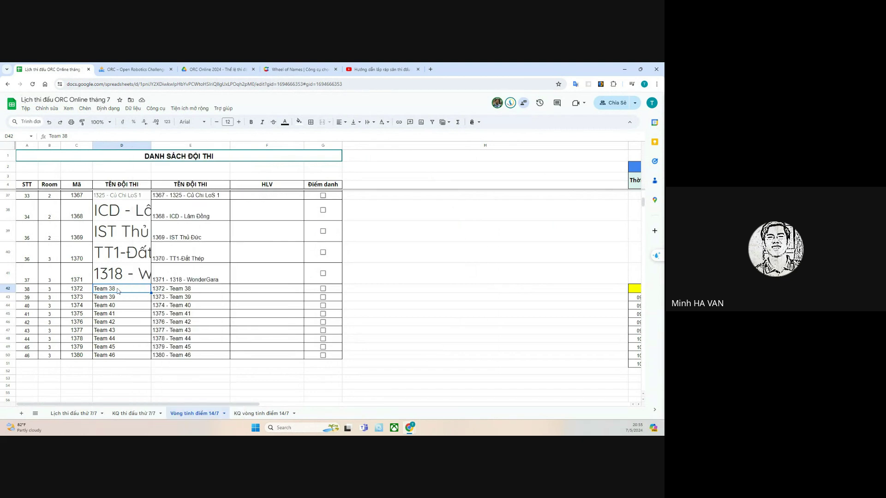
pyautogui.hotkey('ctrl', 'v')
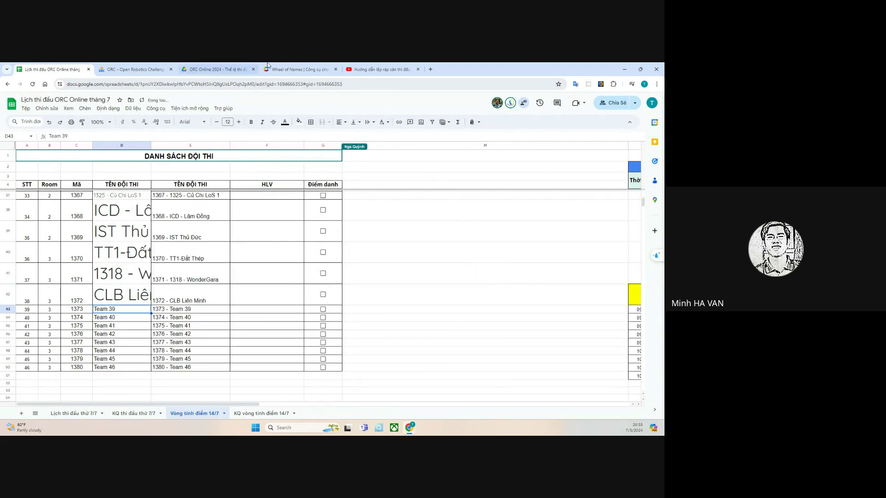
# - Switch to Wheel of Names, copy the drawn name LTVP Tech and remove it from the wheel
pyautogui.click(286, 69)
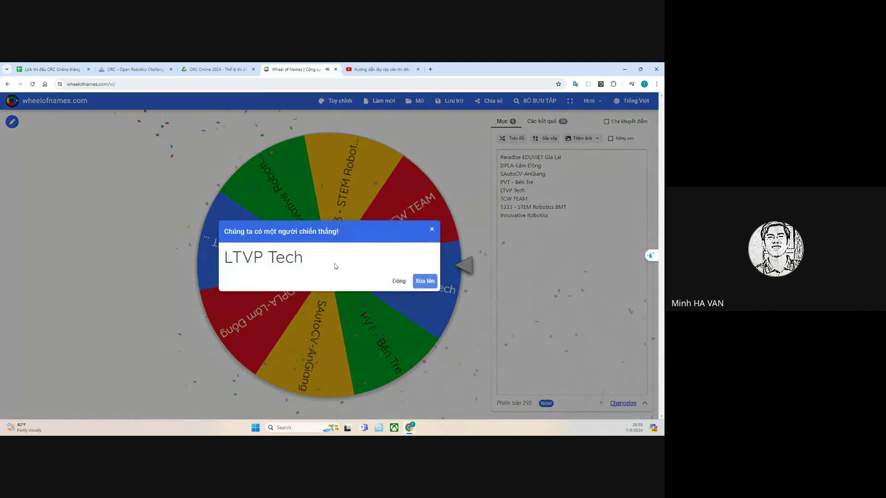
pyautogui.moveTo(300, 258); pyautogui.dragTo(227, 259)
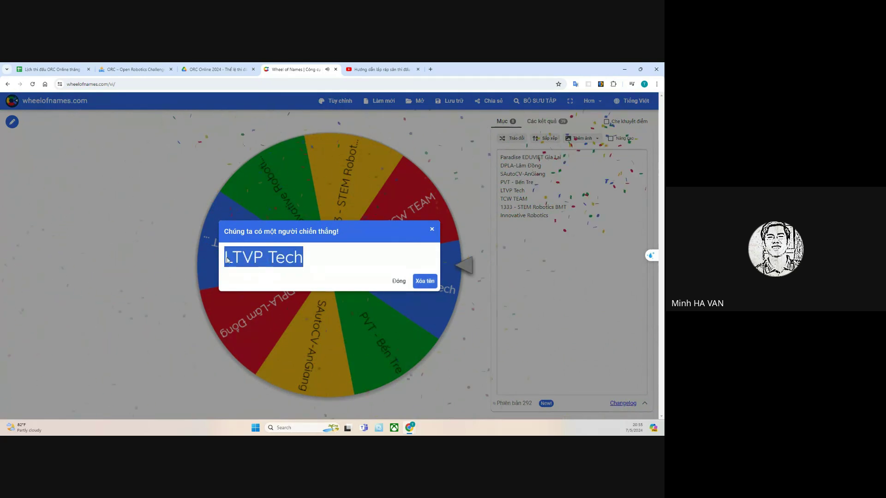
pyautogui.rightClick(227, 260)
pyautogui.click(249, 273)
pyautogui.click(425, 281)
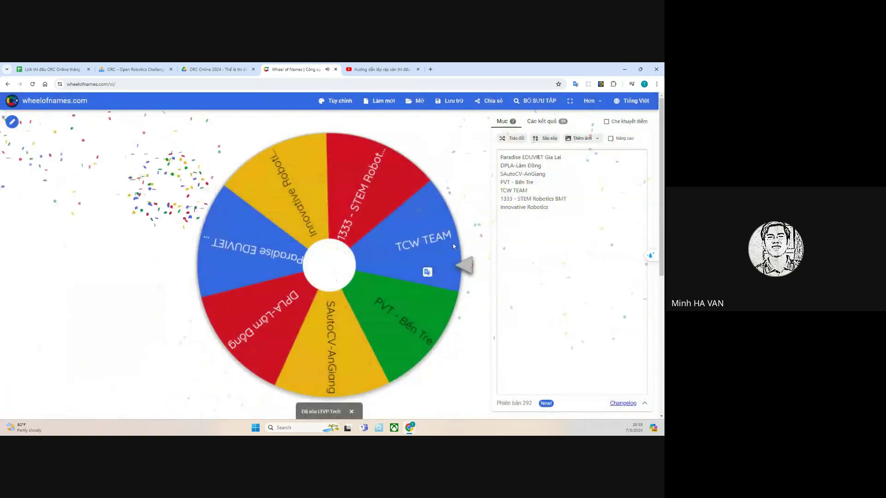
# - Spin the wheel again, and in the schedule spreadsheet paste LTVP Tech over Team 39 in cell D43
pyautogui.click(453, 246)
pyautogui.click(51, 69)
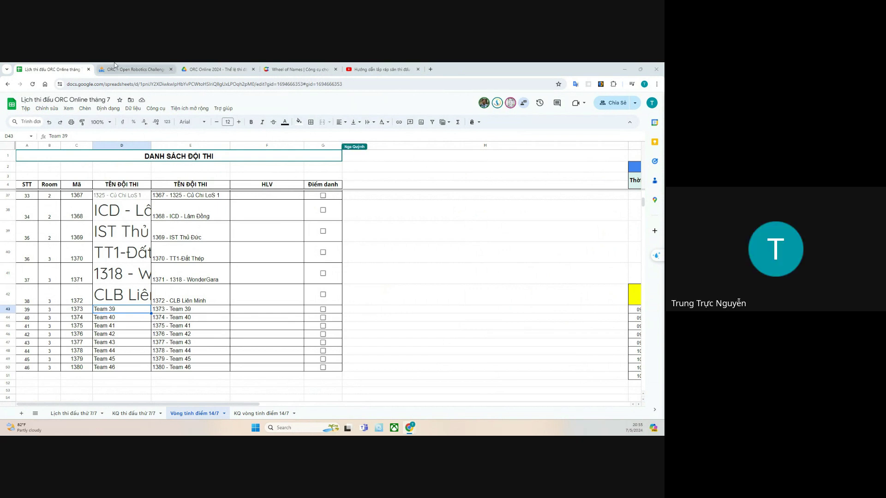
pyautogui.click(312, 67)
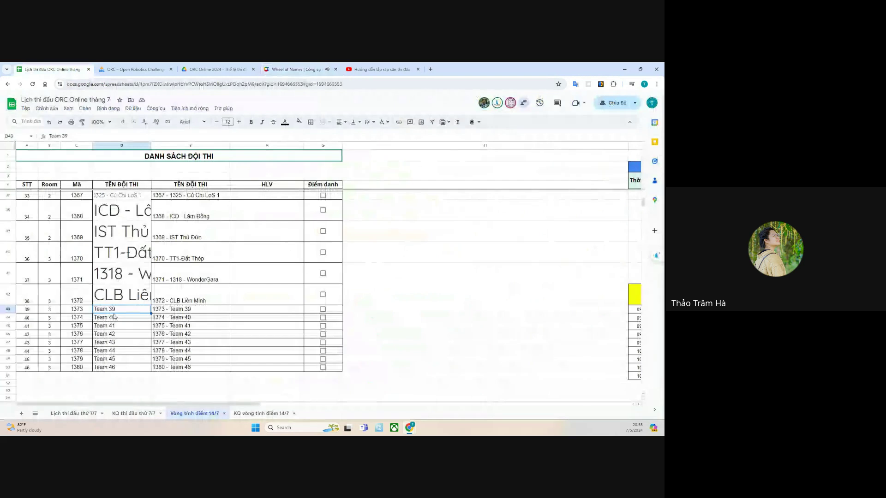
pyautogui.click(51, 69)
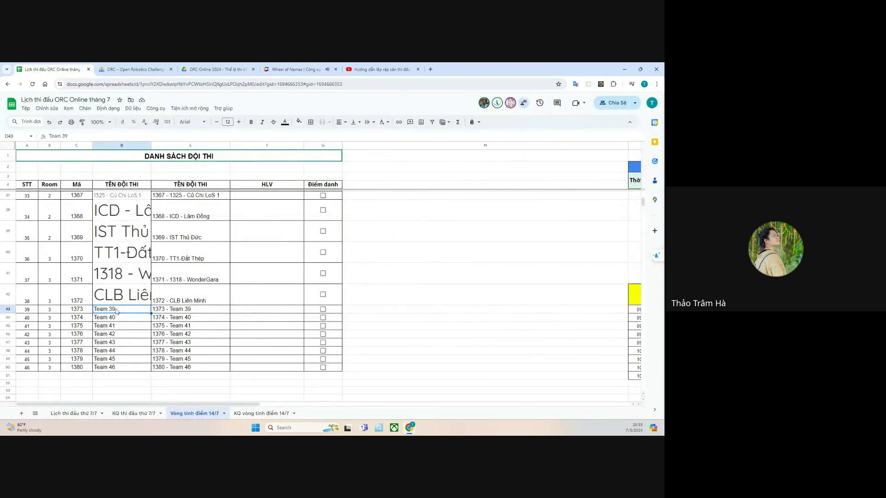
pyautogui.hotkey('ctrl', 'v')
pyautogui.click(112, 331)
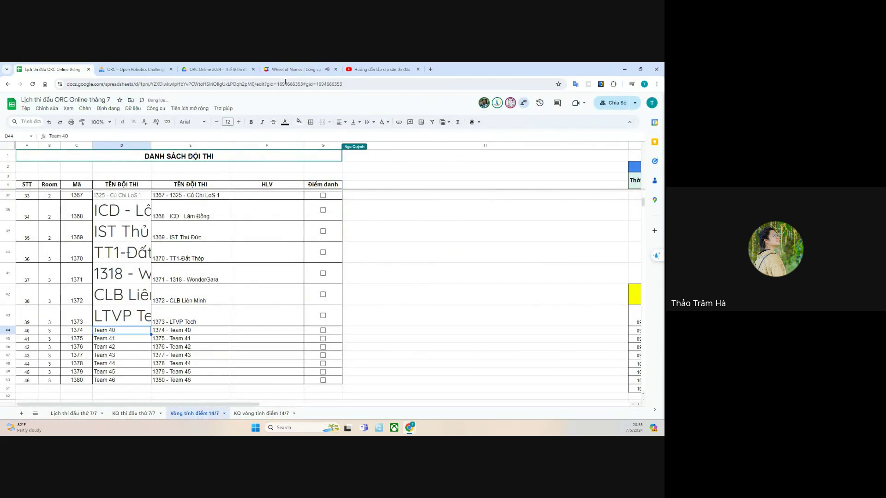
# - Switch to Wheel of Names, copy the drawn name SAutoCV-AnGiang and remove it from the wheel
pyautogui.click(296, 69)
pyautogui.moveTo(379, 265); pyautogui.dragTo(228, 257)
pyautogui.rightClick(228, 257)
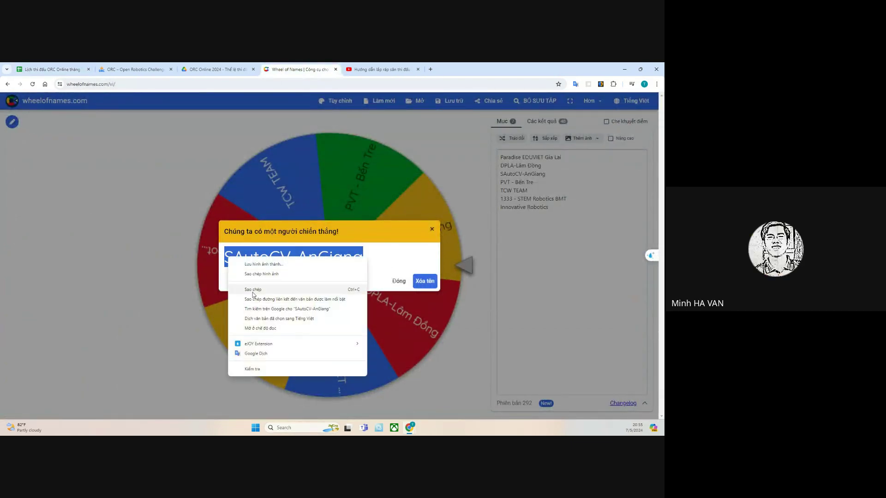
pyautogui.click(268, 281)
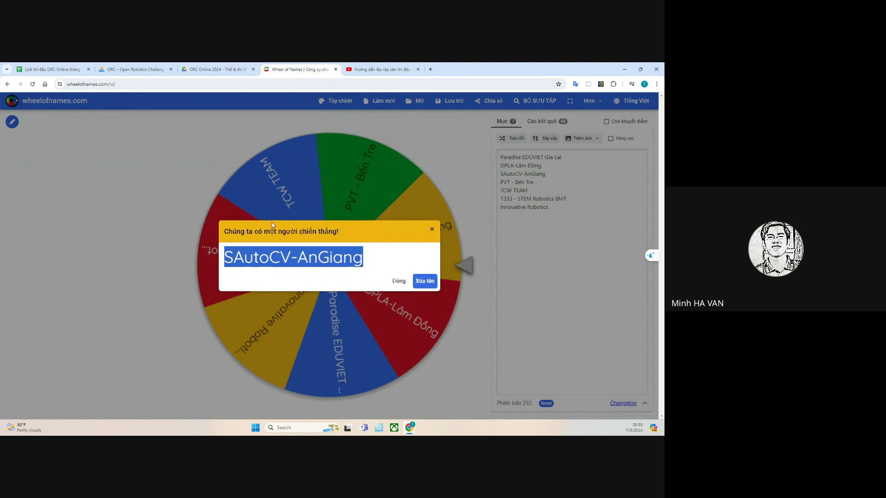
pyautogui.rightClick(357, 259)
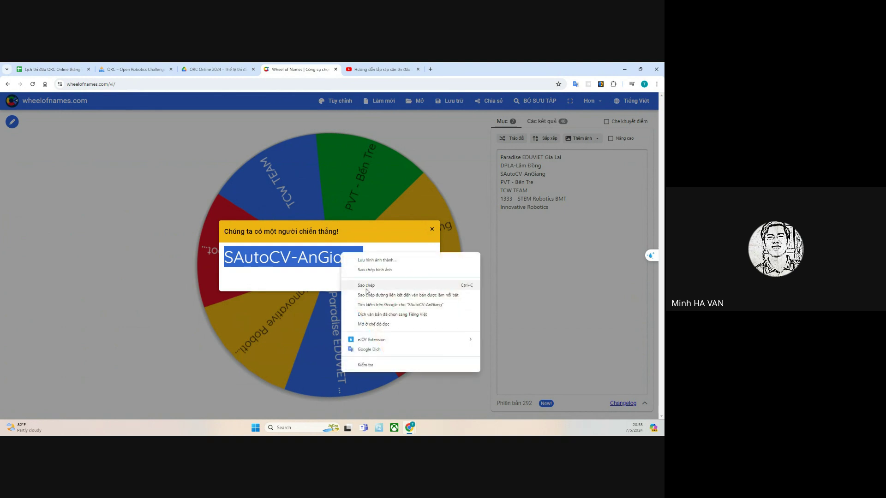
pyautogui.click(419, 275)
pyautogui.click(425, 281)
# - Spin the wheel again, and in the schedule spreadsheet paste SAutoCV-AnGiang over Team 40 in cell D44
pyautogui.click(407, 230)
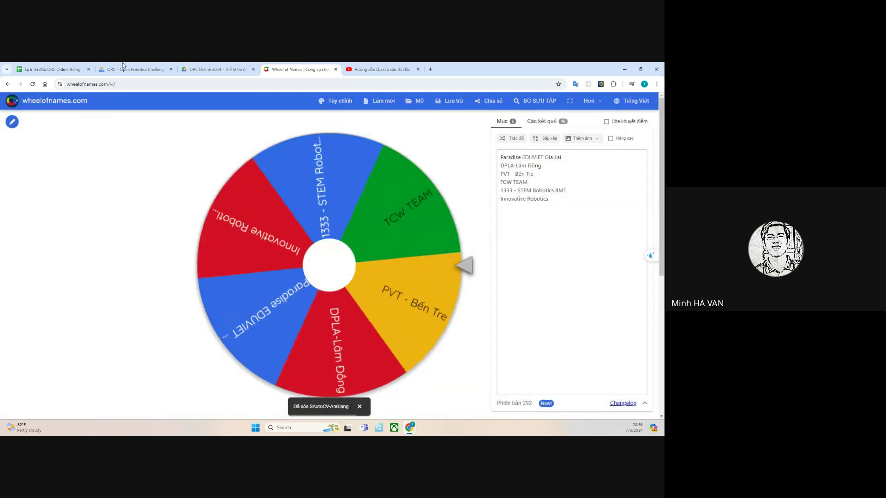
pyautogui.click(50, 69)
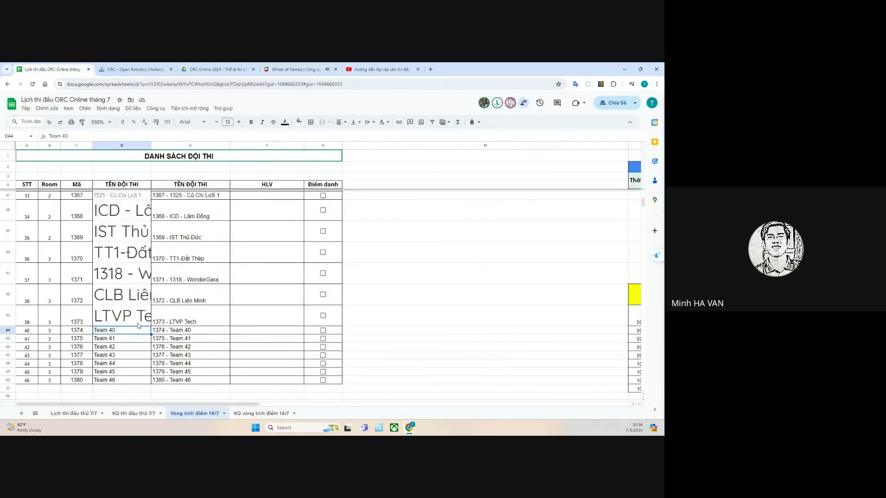
pyautogui.hotkey('ctrl', 'v')
pyautogui.click(131, 354)
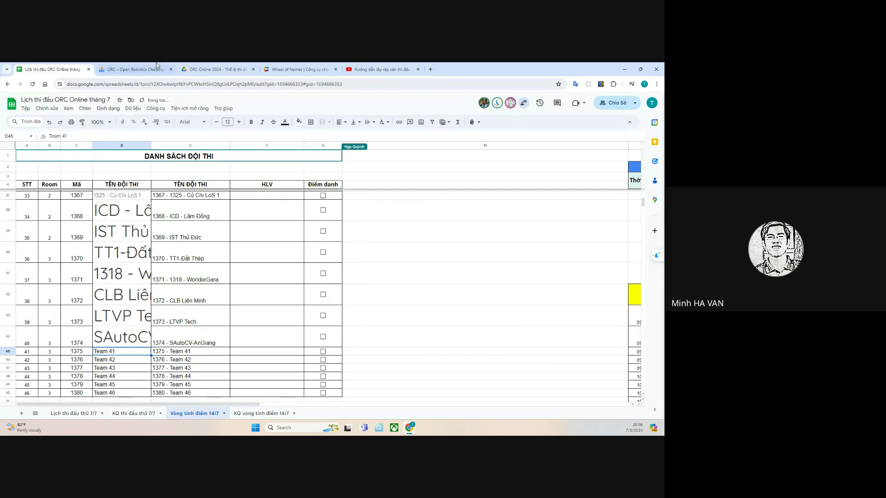
# - Switch to Wheel of Names, copy the drawn name Paradise EDUVIET Gia Lai and remove it from the wheel
pyautogui.click(300, 68)
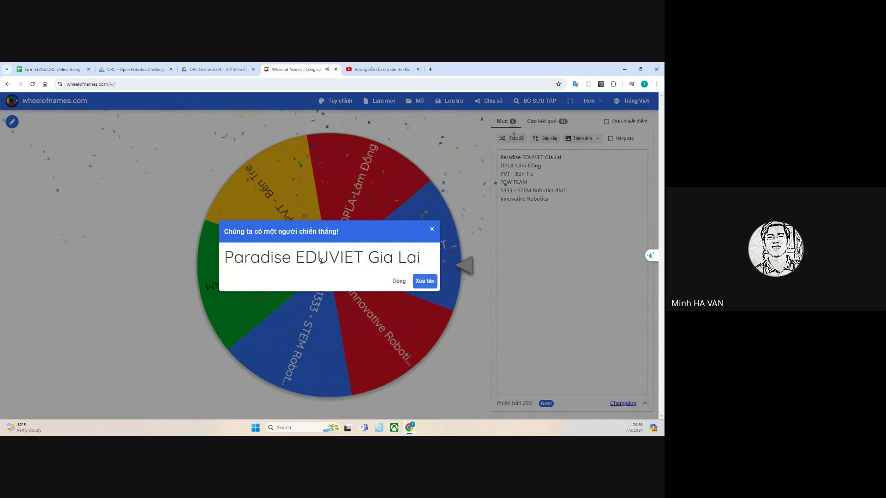
pyautogui.moveTo(420, 259); pyautogui.dragTo(224, 259)
pyautogui.rightClick(226, 257)
pyautogui.click(251, 290)
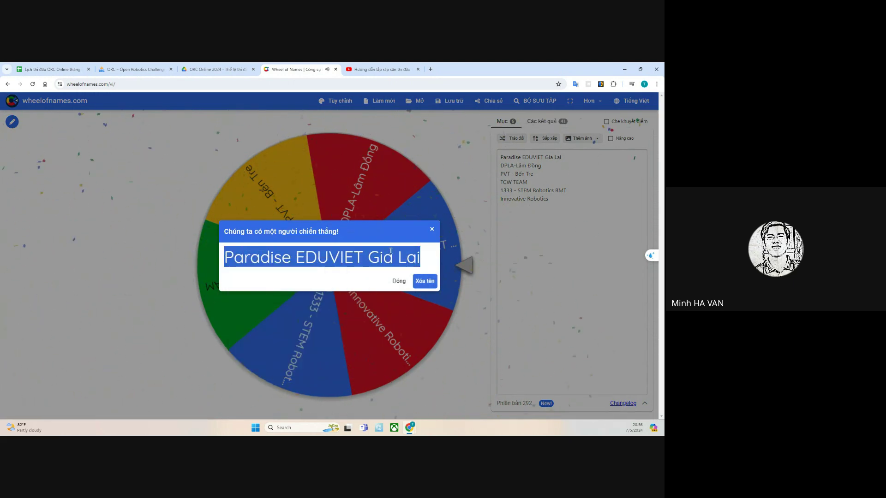
pyautogui.click(425, 281)
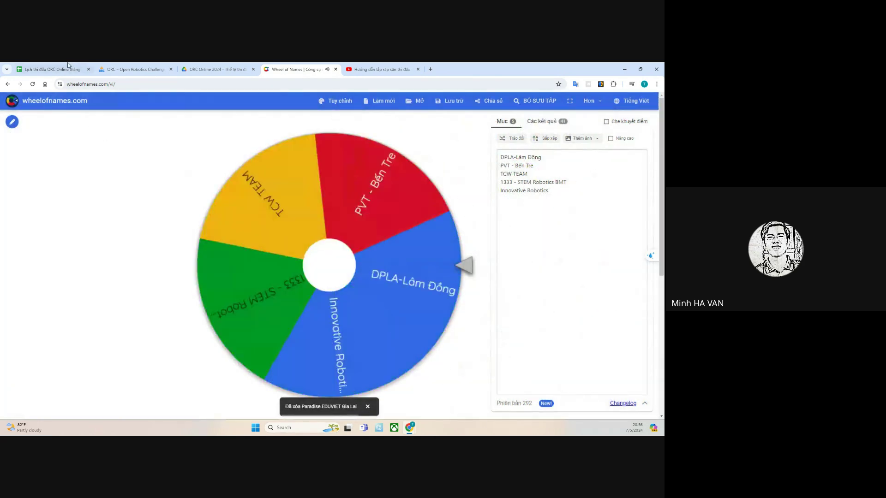
# - Switch to the schedule spreadsheet and paste Paradise EDUVIET Gia Lai over Team 41 in cell D45
pyautogui.hotkey('ctrl', '1')
pyautogui.hotkey('ctrl', 'v')
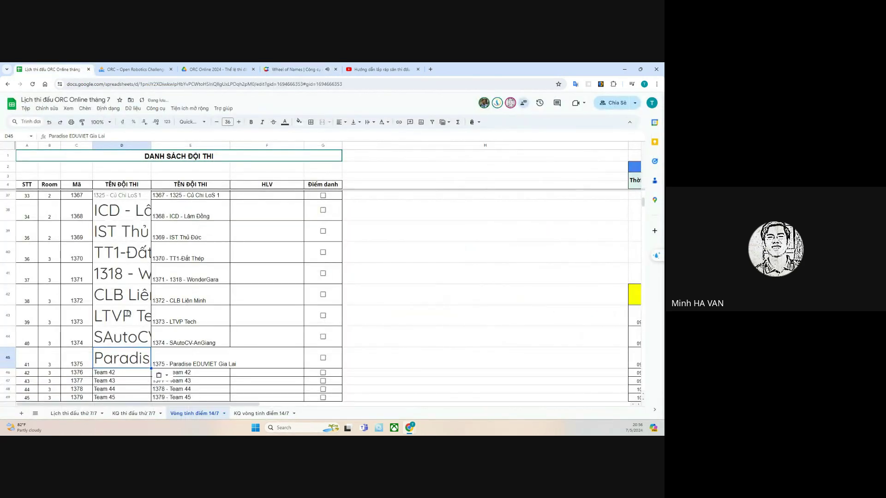
pyautogui.scroll(-2, 129, 314)
pyautogui.click(125, 305)
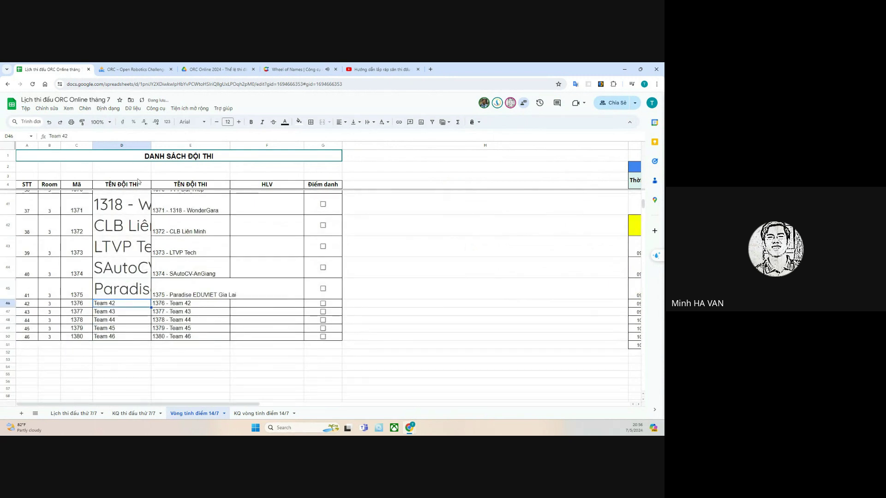
# - Set the font size of the whole team-name column D to 15, and reduce it to 12
pyautogui.click(122, 145)
pyautogui.click(227, 122)
pyautogui.write('15')
pyautogui.press('Return')
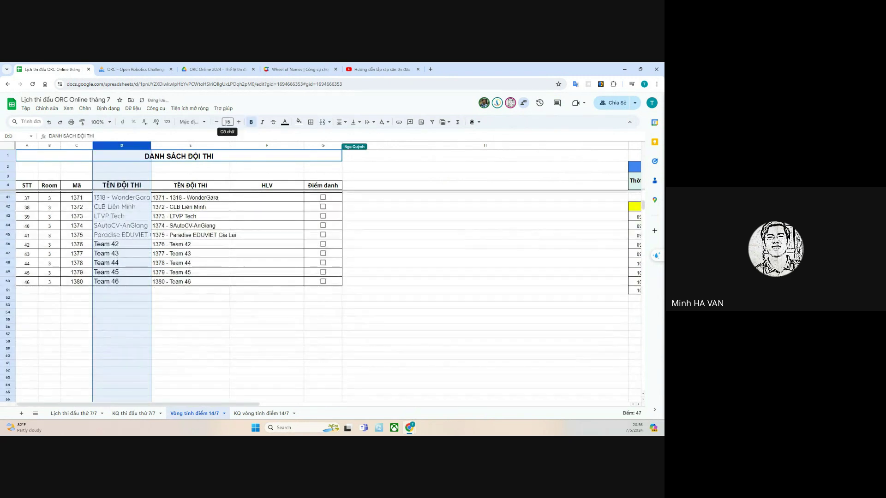
pyautogui.click(227, 122)
pyautogui.click(228, 200)
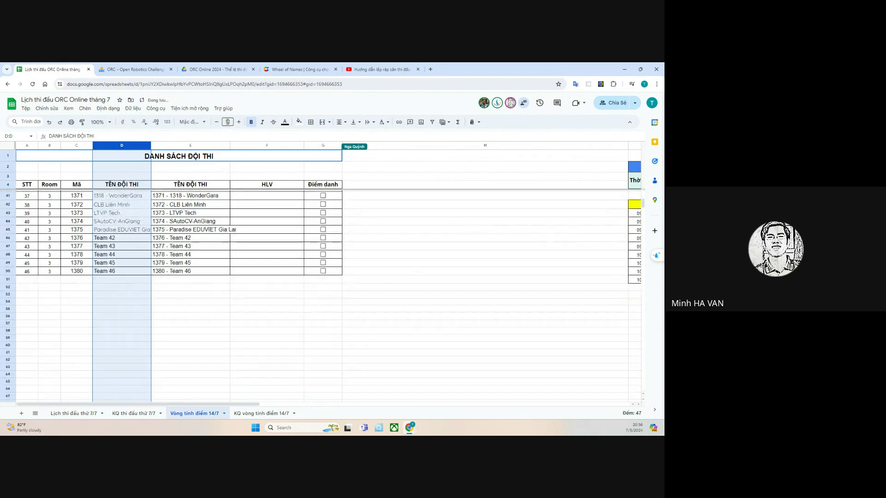
pyautogui.click(130, 239)
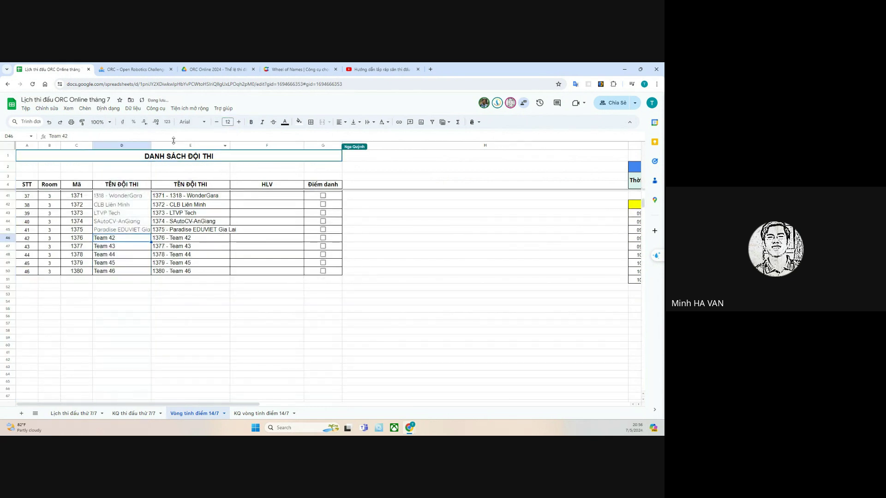
# - Switch to Wheel of Names, copy the drawn name PVT - Bến Tre and remove it from the wheel
pyautogui.click(297, 69)
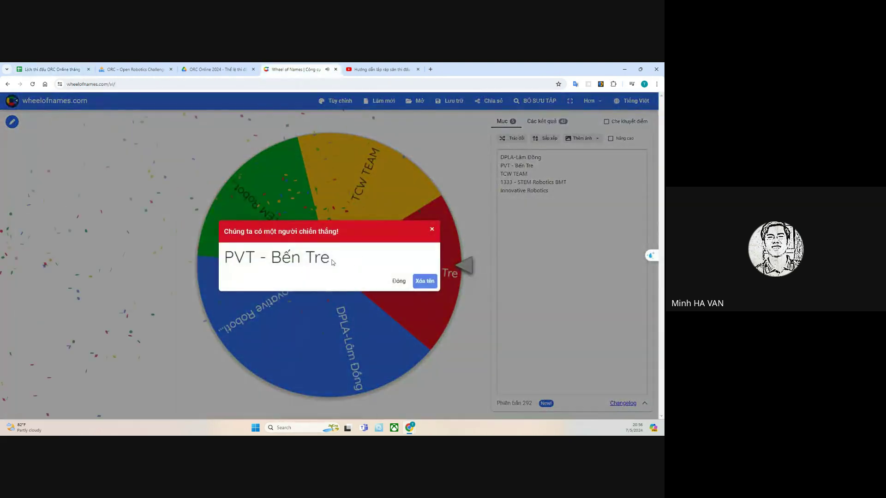
pyautogui.moveTo(333, 260); pyautogui.dragTo(230, 262)
pyautogui.rightClick(229, 262)
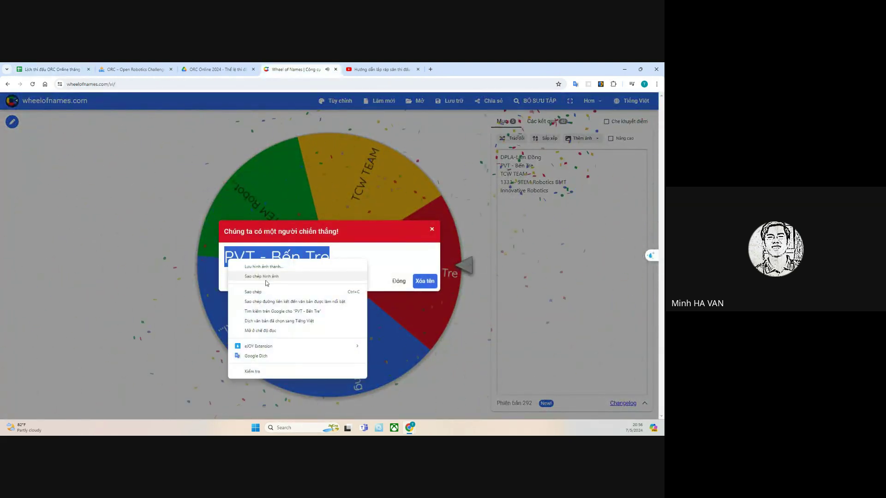
pyautogui.click(244, 278)
pyautogui.click(425, 281)
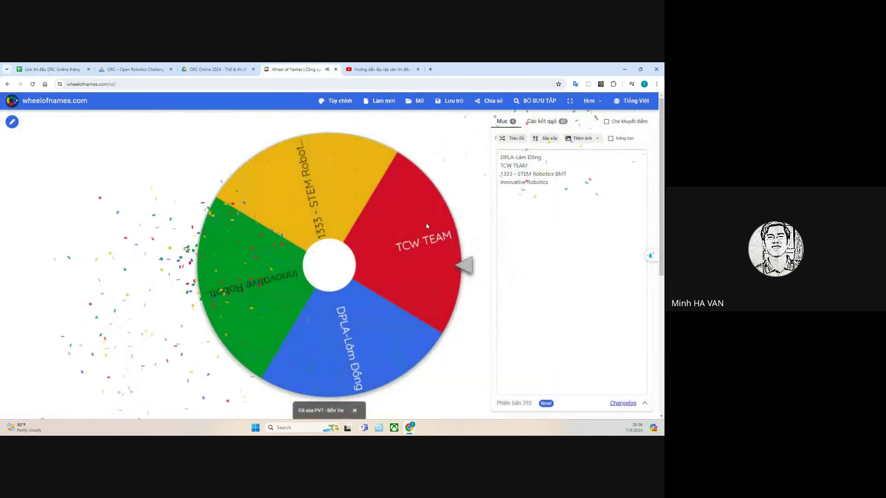
# - Spin the wheel for the next draw, and paste PVT - Bến Tre over Team 42 in cell D46 of the schedule spreadsheet
pyautogui.click(426, 223)
pyautogui.click(51, 69)
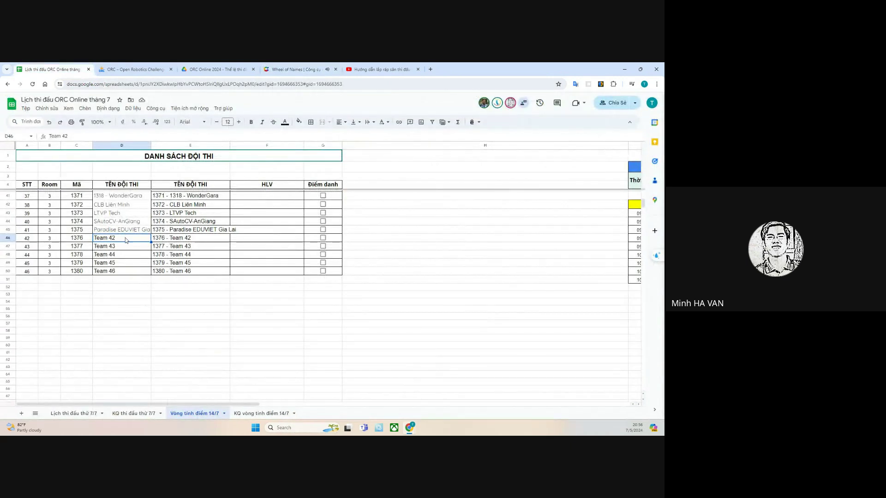
pyautogui.hotkey('ctrl', 'v')
# - Remove the drawn team Innovative Robotics from the wheel in Wheel of Names and copy its name over Team 43 in spreadsheet cell D47
pyautogui.click(127, 260)
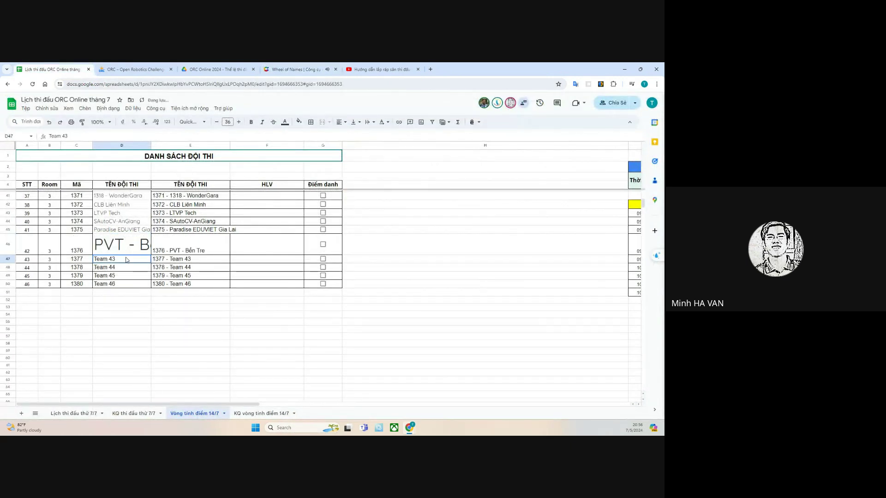
pyautogui.click(290, 69)
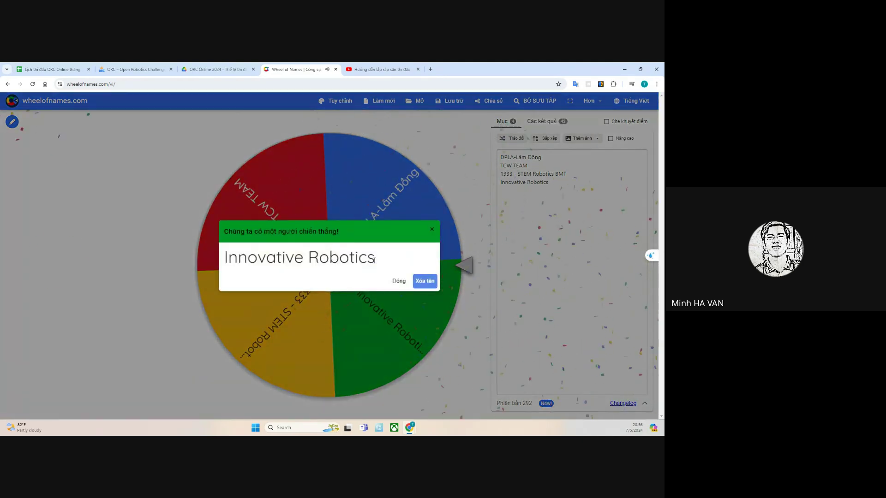
pyautogui.moveTo(374, 260); pyautogui.dragTo(226, 257)
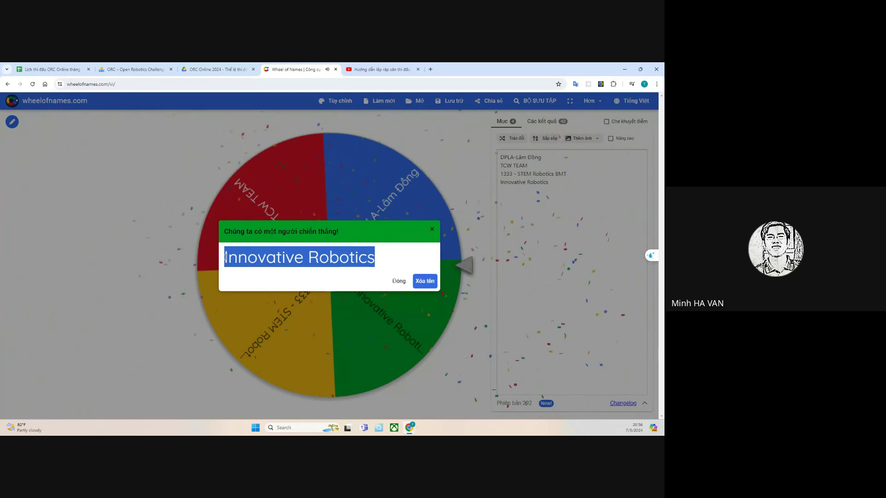
pyautogui.rightClick(321, 256)
pyautogui.click(358, 289)
pyautogui.click(425, 281)
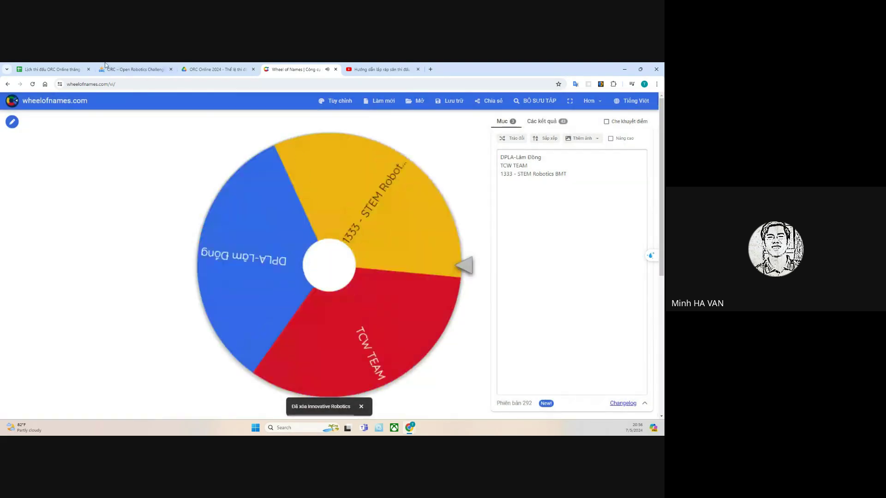
pyautogui.click(43, 67)
pyautogui.hotkey('ctrl', 'v')
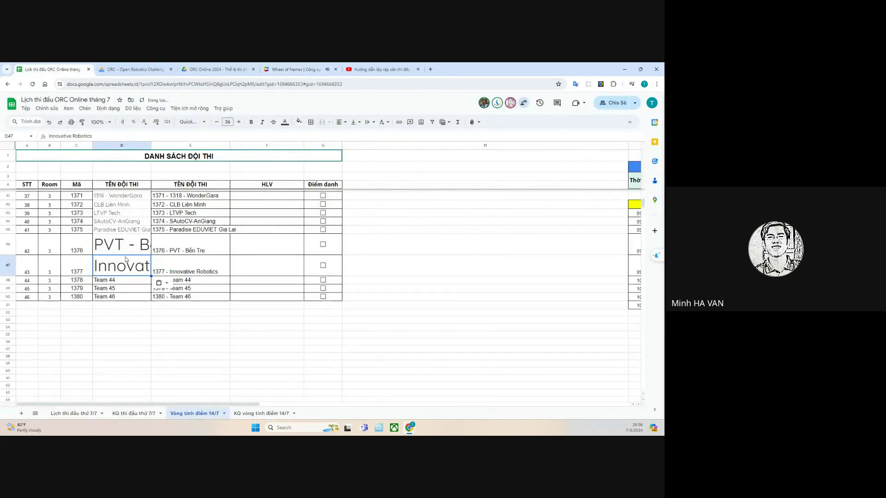
# - Remove the drawn team 1333 - STEM Robotics BMT from the wheel and copy its name over Team 44 in spreadsheet cell D48
pyautogui.click(295, 69)
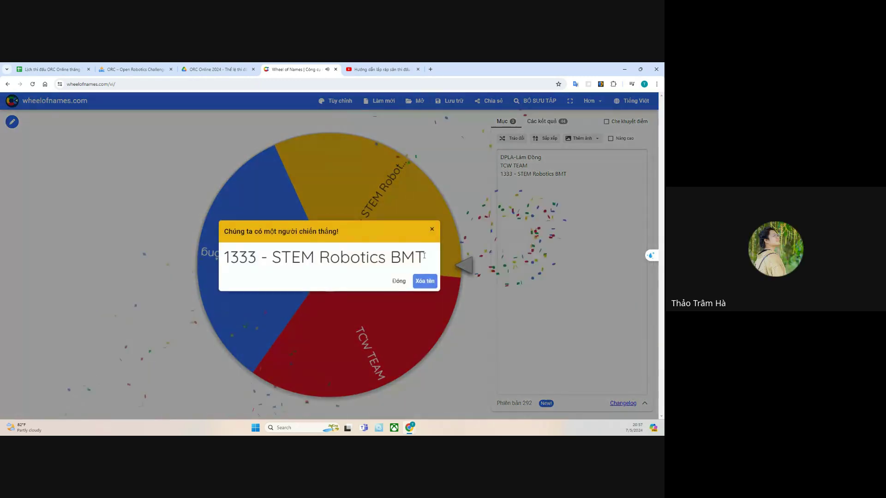
pyautogui.moveTo(425, 257); pyautogui.dragTo(223, 265)
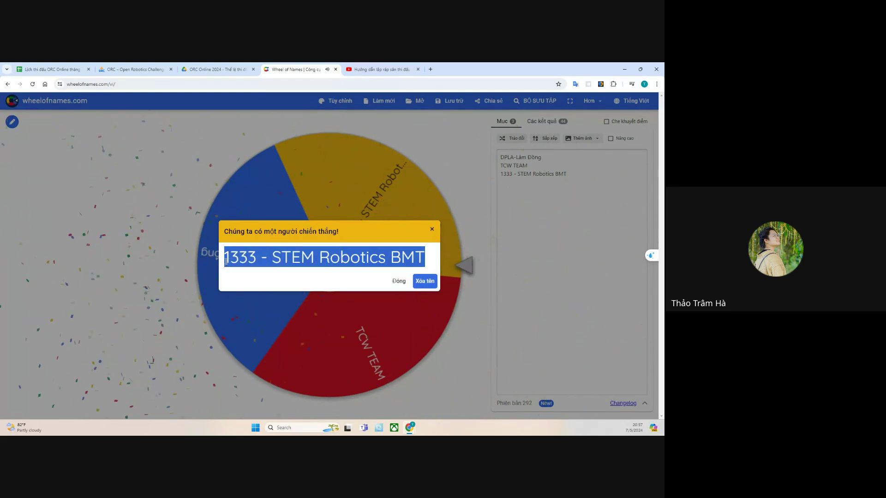
pyautogui.rightClick(317, 259)
pyautogui.click(340, 292)
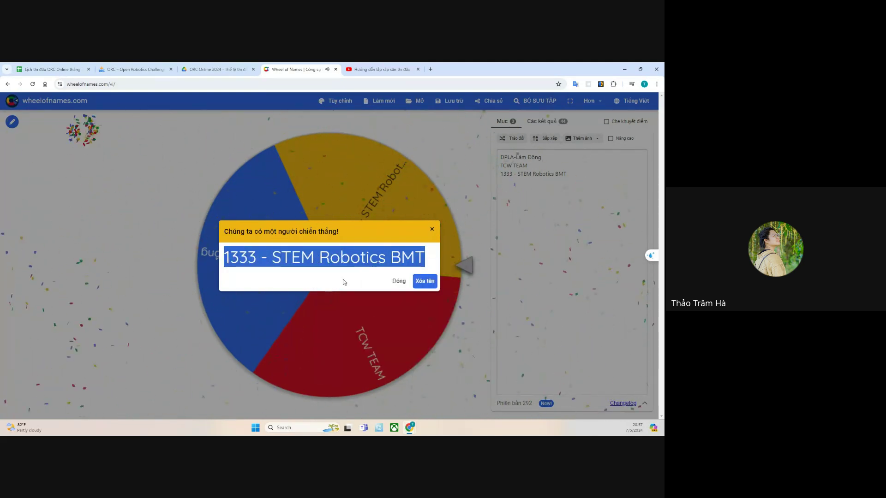
pyautogui.click(422, 281)
pyautogui.click(59, 74)
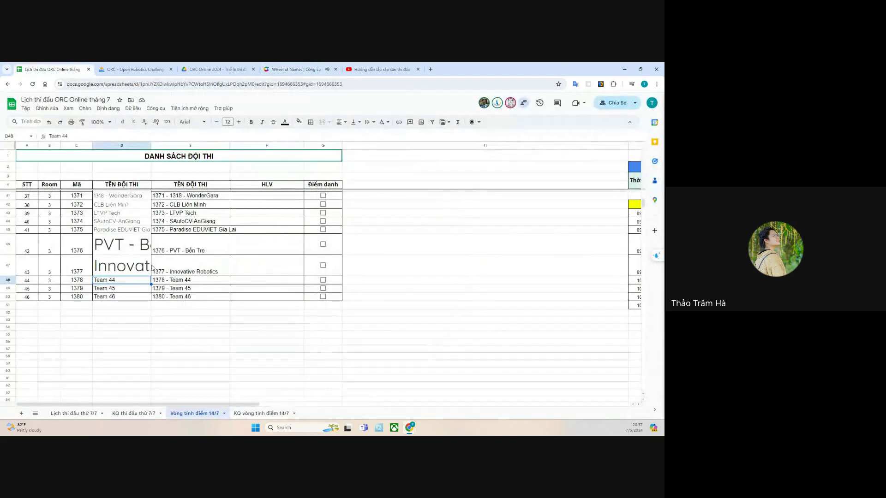
pyautogui.hotkey('ctrl', 'v')
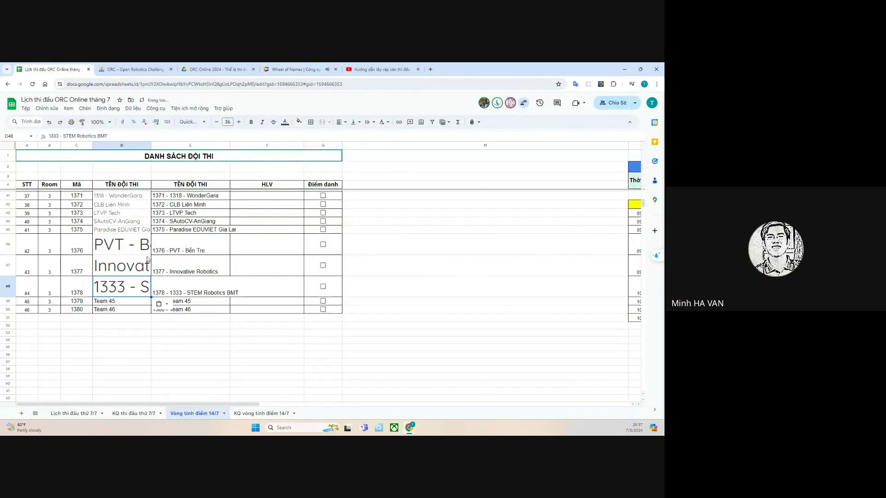
# - Spin the wheel again, remove the drawn team DPLA-Lâm Đồng from it and copy its name over Team 45 in spreadsheet cell D49
pyautogui.click(129, 302)
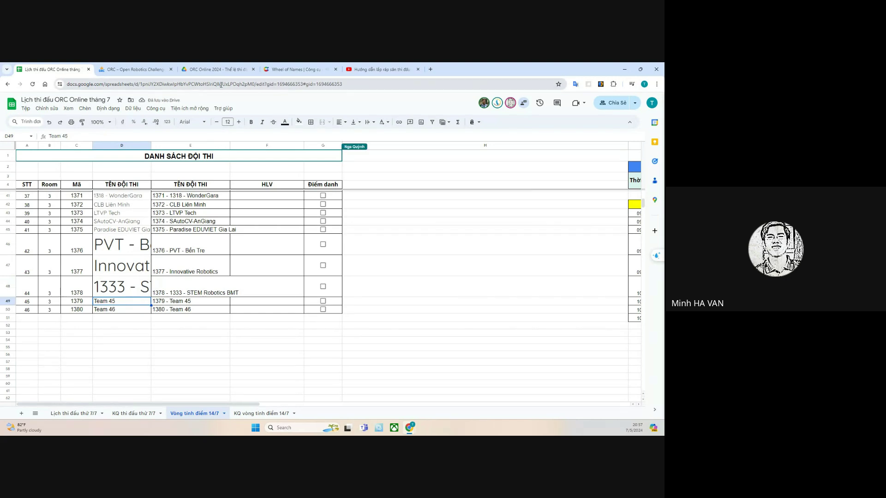
pyautogui.click(227, 69)
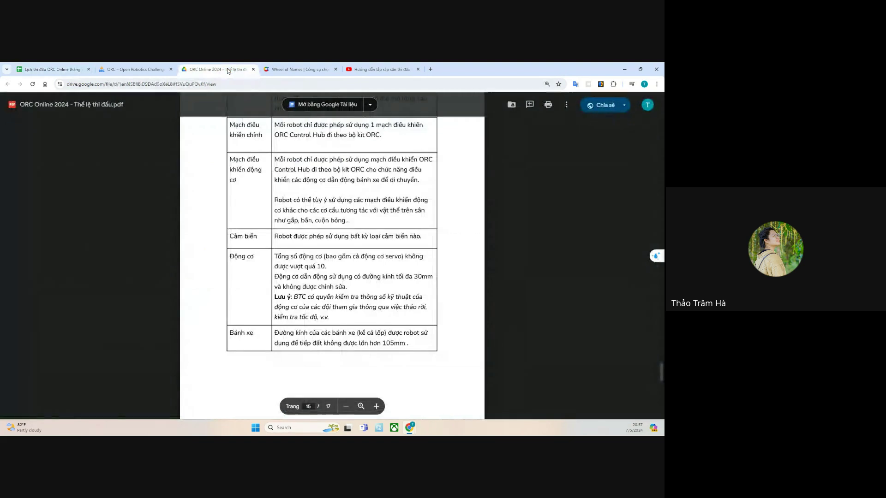
pyautogui.click(310, 68)
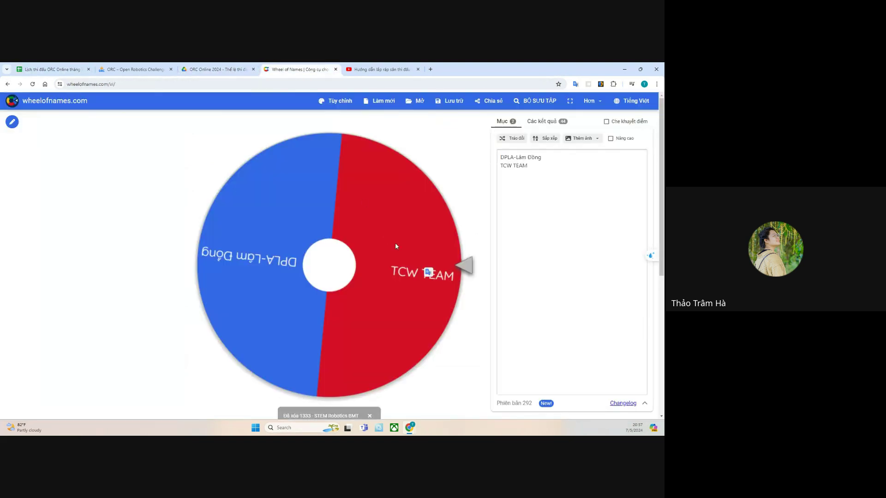
pyautogui.click(419, 220)
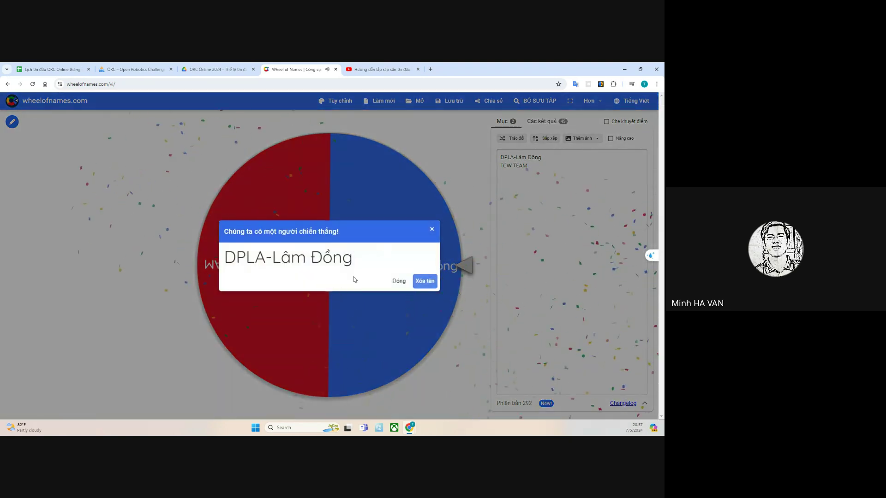
pyautogui.moveTo(356, 258); pyautogui.dragTo(226, 257)
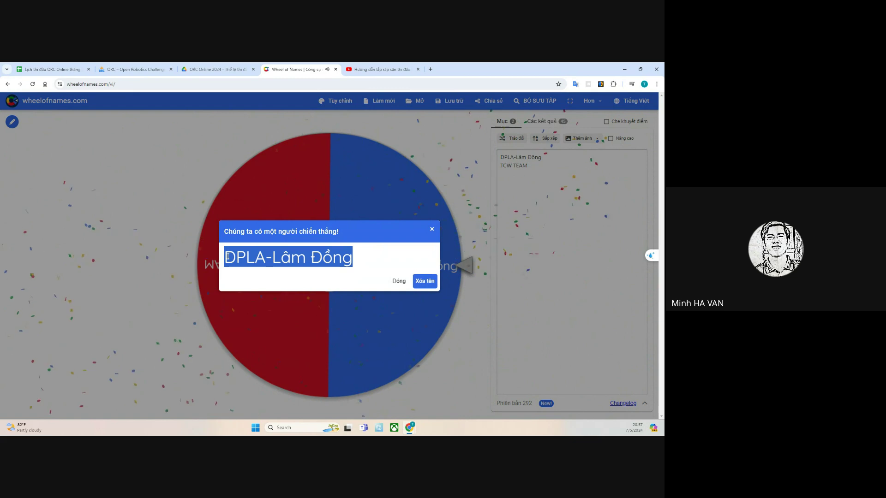
pyautogui.rightClick(283, 255)
pyautogui.click(399, 286)
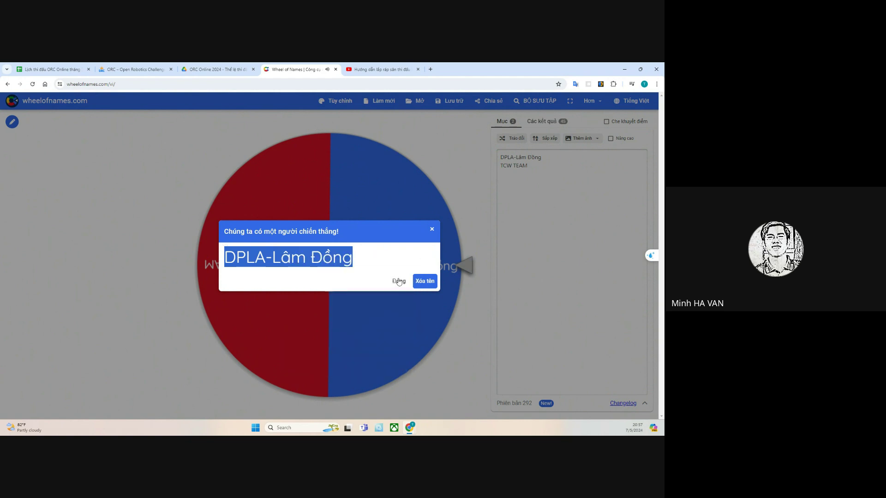
pyautogui.click(425, 283)
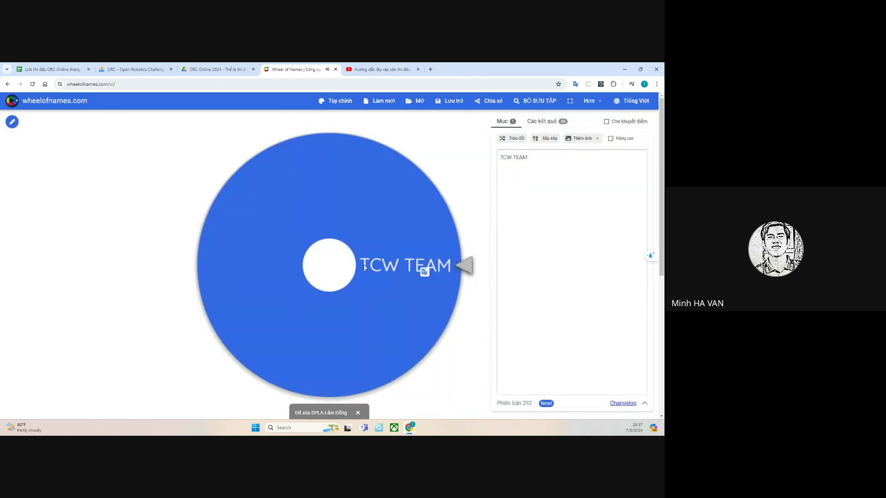
pyautogui.click(75, 66)
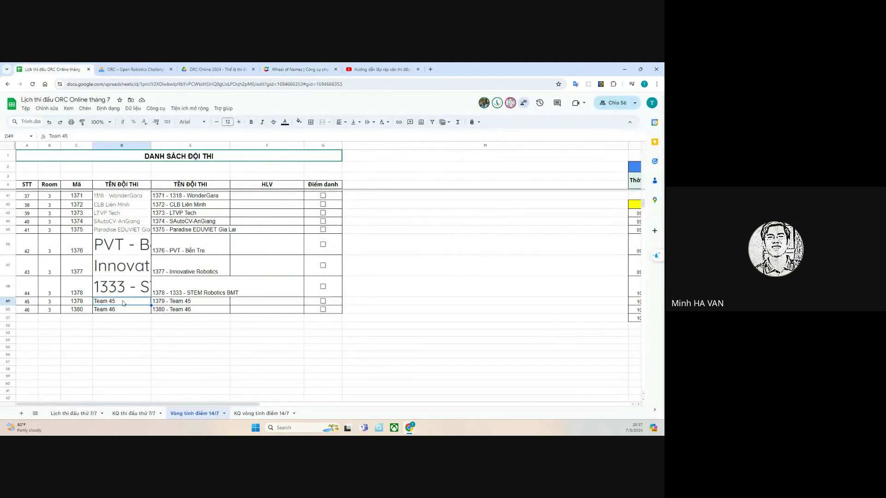
pyautogui.hotkey('ctrl', 'v')
# - Copy the last remaining wheel entry, TCW TEAM, from Wheel of Names and paste it over Team 46 in spreadsheet cell D50
pyautogui.click(119, 323)
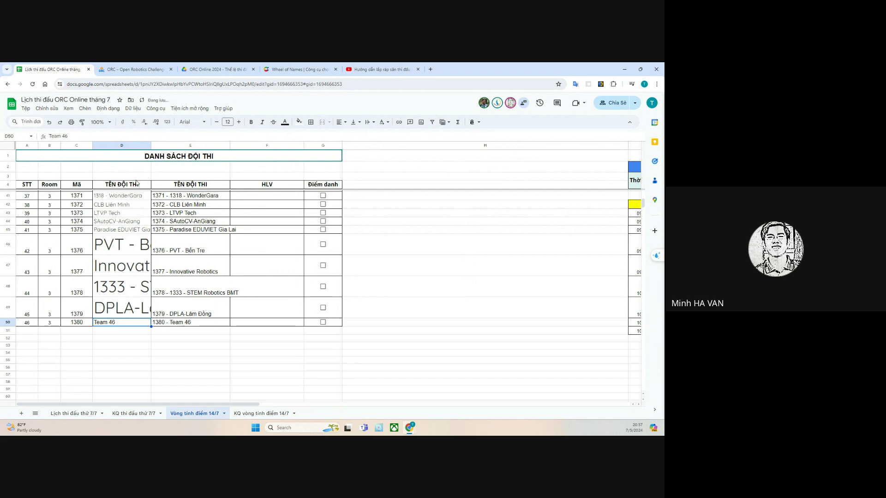
pyautogui.click(297, 70)
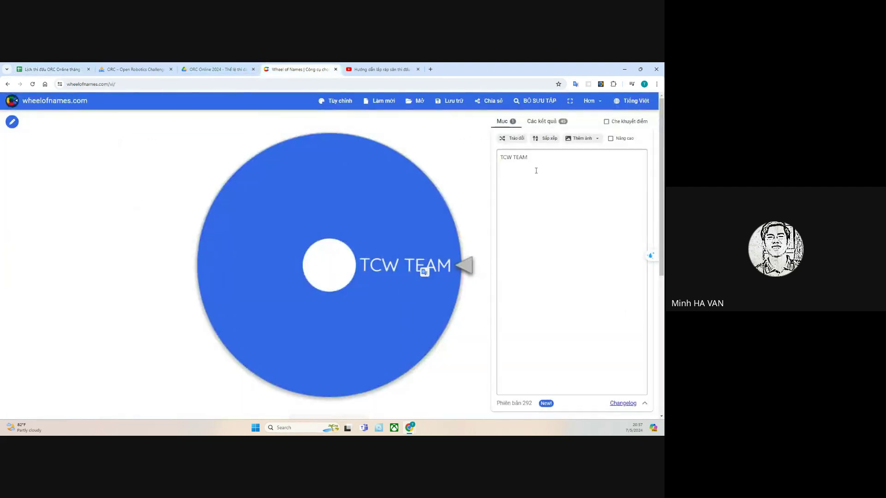
pyautogui.moveTo(529, 158); pyautogui.dragTo(499, 160)
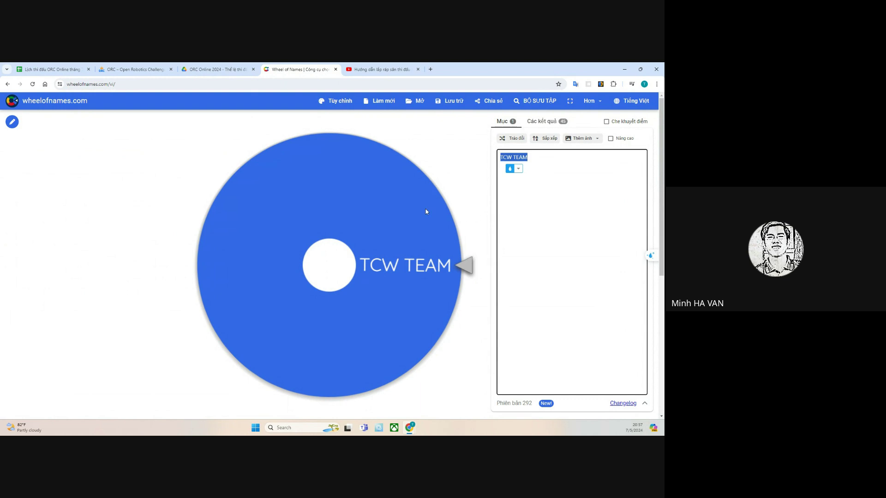
pyautogui.click(52, 69)
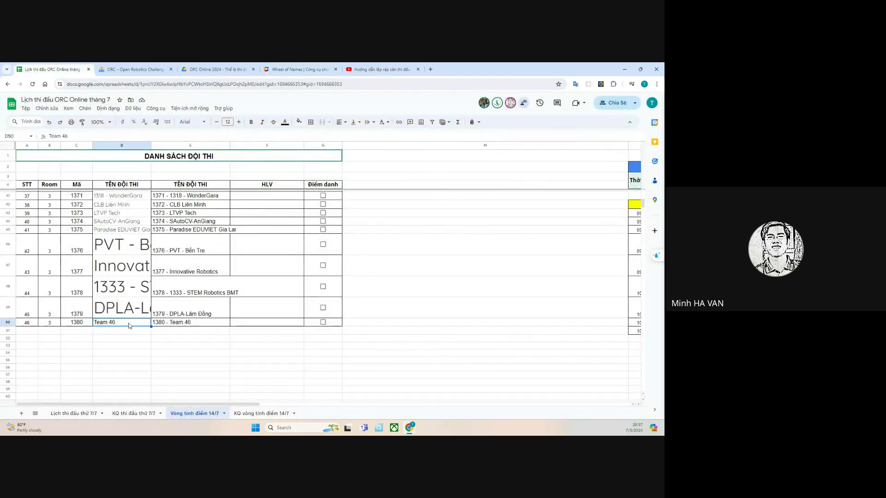
pyautogui.hotkey('ctrl', 'v')
# - Set the font size of the whole team-name column D to 12
pyautogui.click(135, 360)
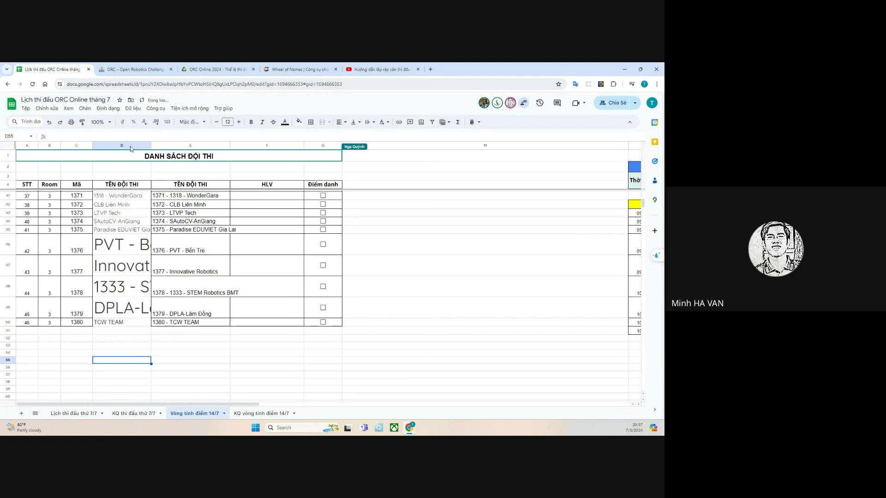
pyautogui.click(131, 146)
pyautogui.click(226, 122)
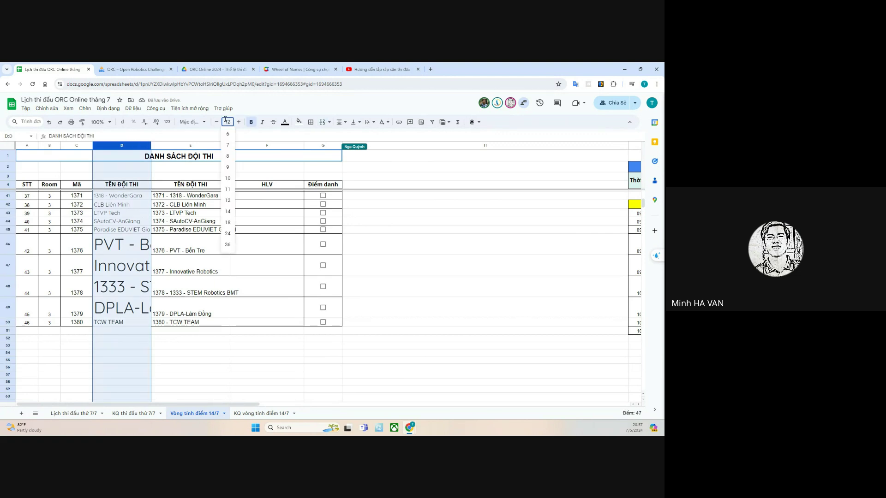
pyautogui.press('Return')
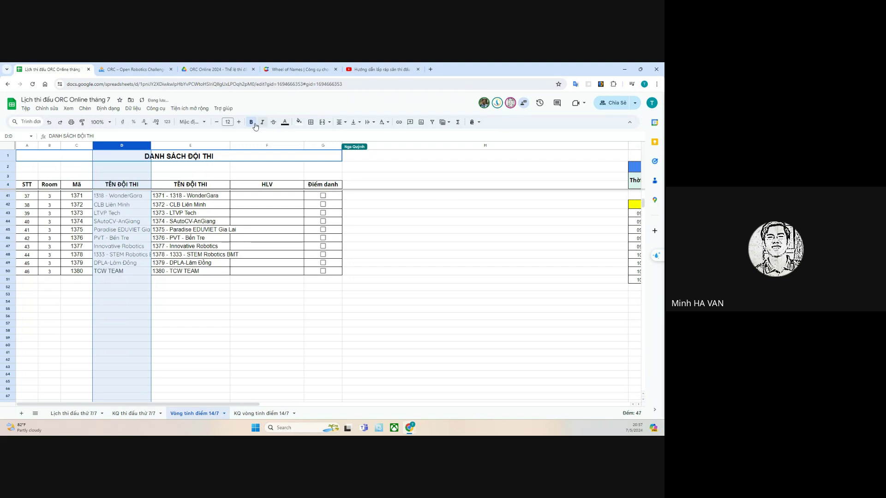
# - Set the text color of the whole team-name column D to black
pyautogui.click(284, 123)
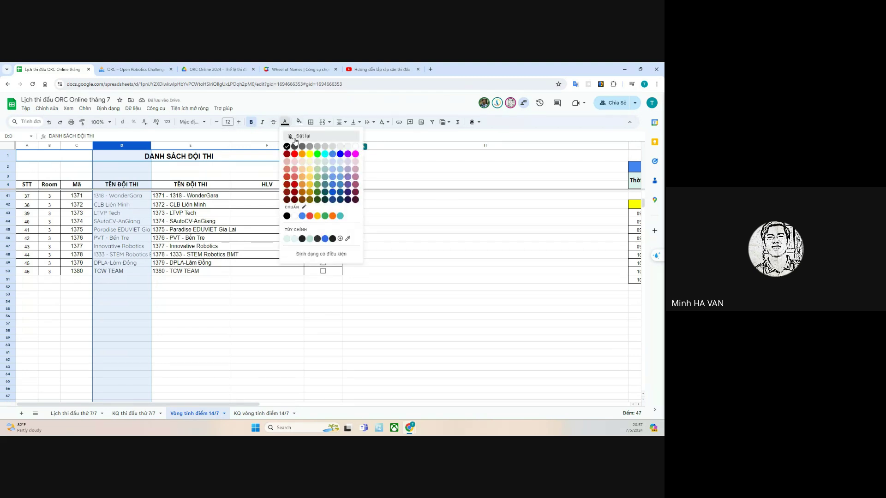
pyautogui.click(290, 144)
pyautogui.click(299, 122)
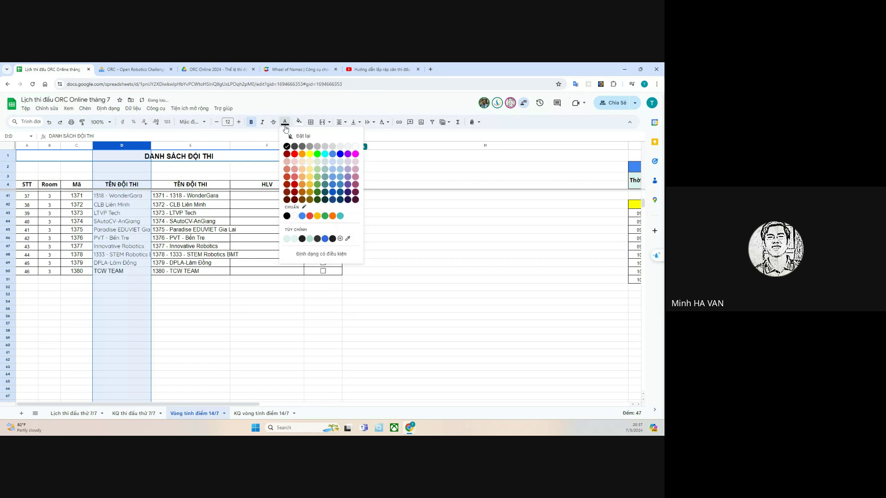
pyautogui.click(289, 145)
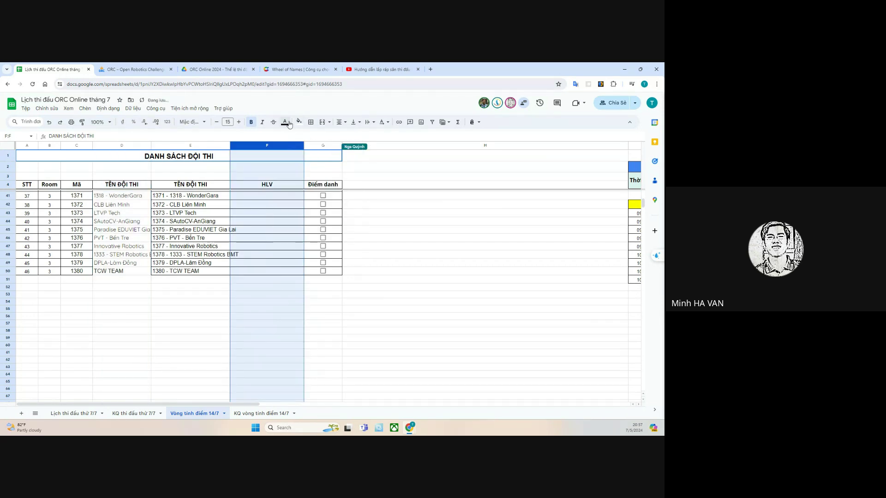
# - Change the font of the whole team-name column D to the default font (Mặc định)
pyautogui.click(134, 146)
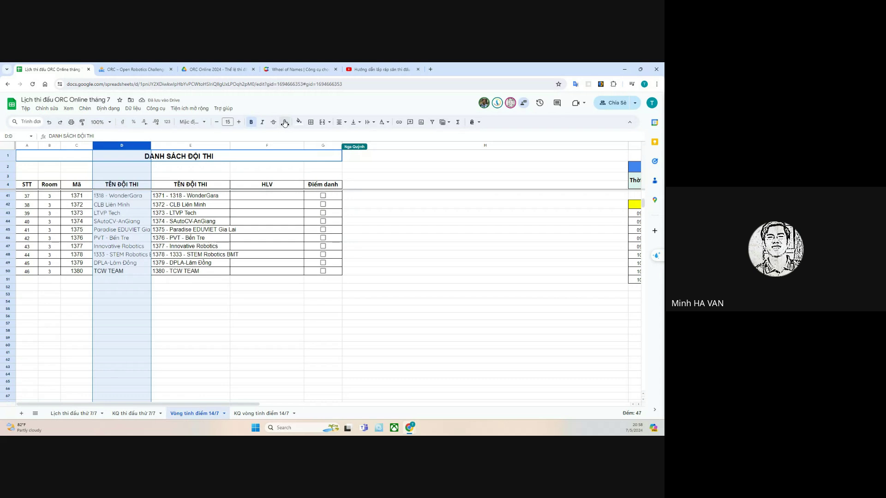
pyautogui.click(191, 121)
pyautogui.click(203, 163)
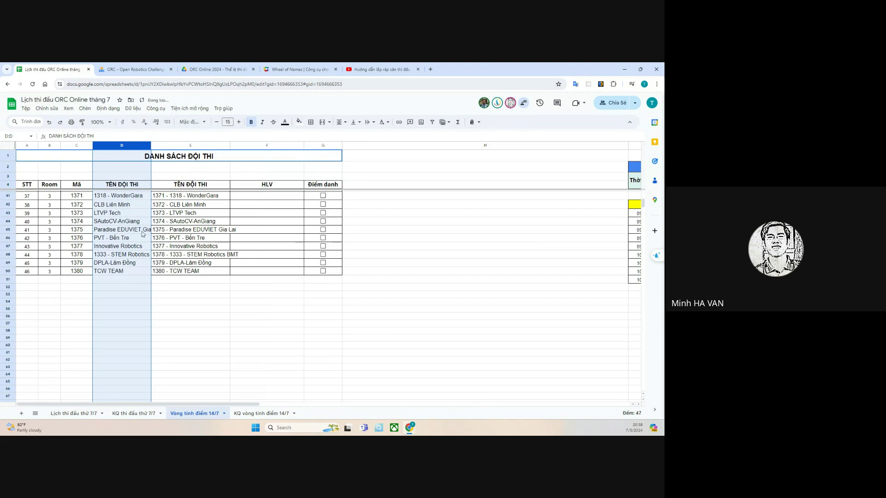
# - Apply all borders to the team names in cells D5:D50, and return to the start of the team list
pyautogui.click(123, 238)
pyautogui.scroll(8, 126, 249)
pyautogui.scroll(4, 126, 249)
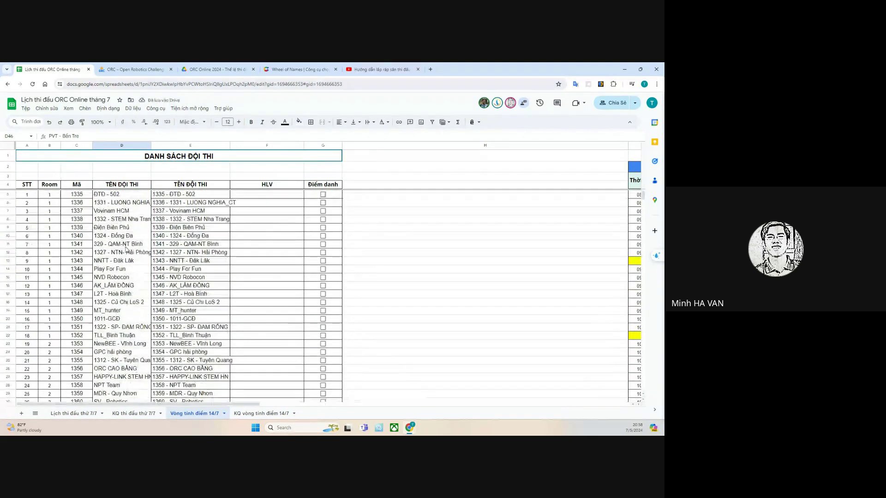
pyautogui.moveTo(132, 195); pyautogui.dragTo(135, 386)
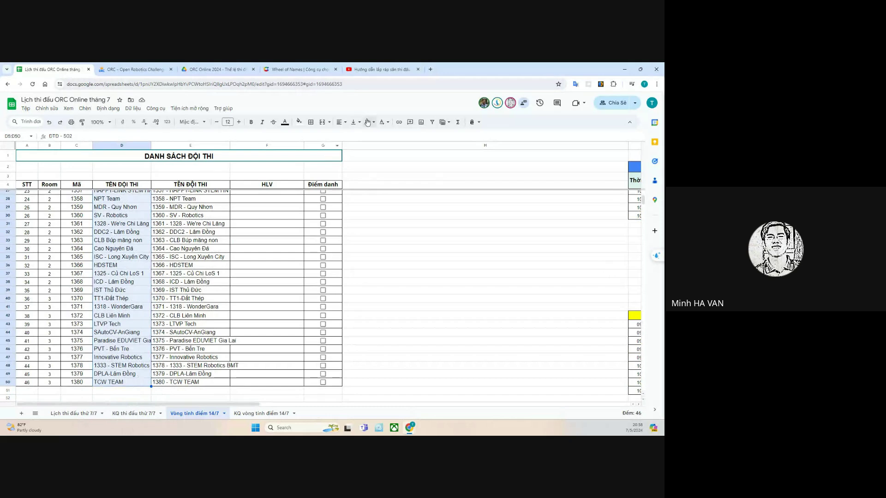
pyautogui.click(311, 122)
pyautogui.click(315, 136)
pyautogui.click(253, 225)
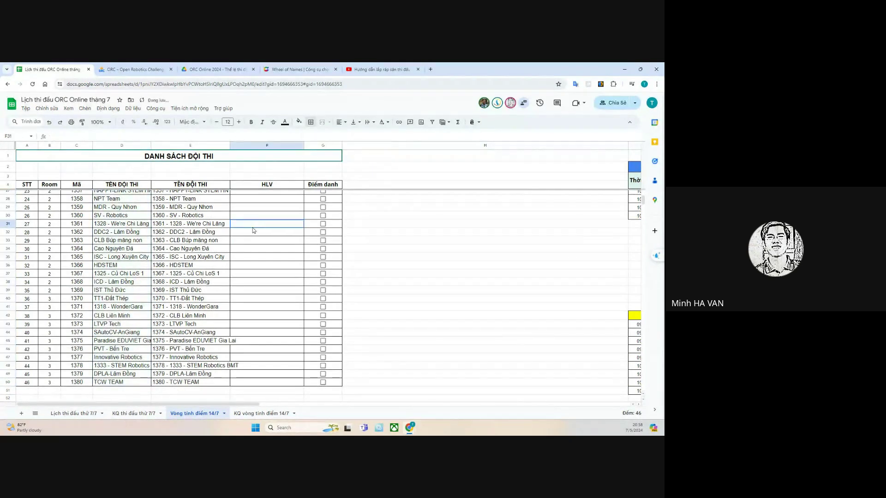
pyautogui.scroll(7, 166, 240)
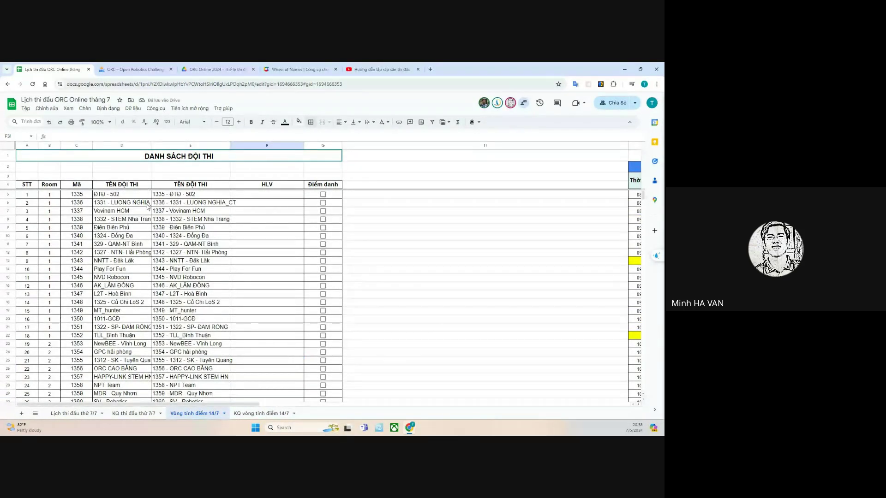
# - Copy the number 1331 from the LUONG NGHIA_CT team name in D6 into its Mã code cell C6
pyautogui.click(98, 204)
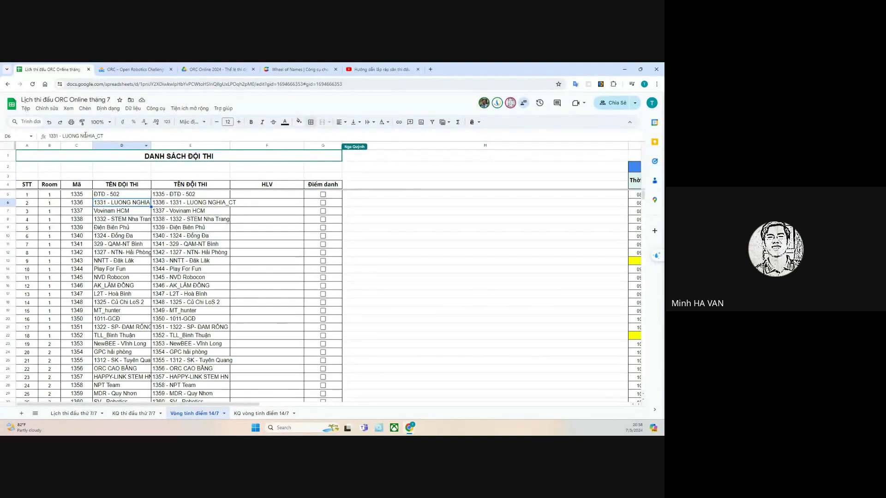
pyautogui.doubleClick(57, 136)
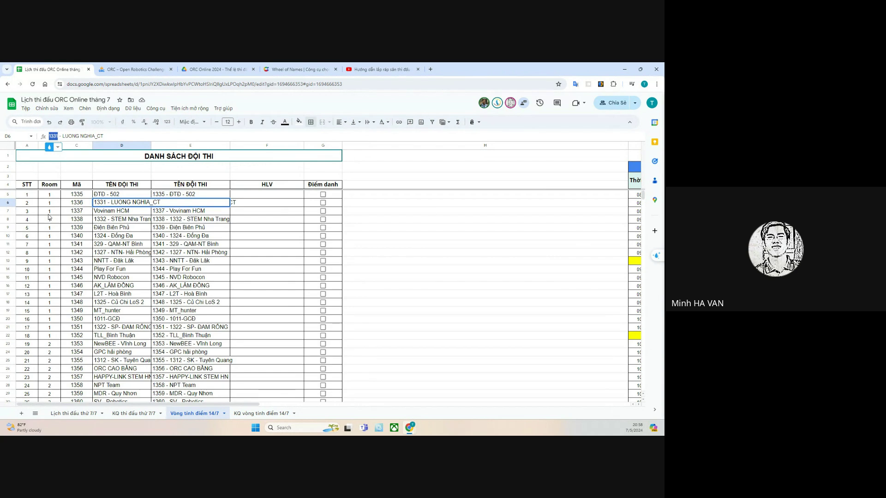
pyautogui.click(76, 196)
pyautogui.click(82, 203)
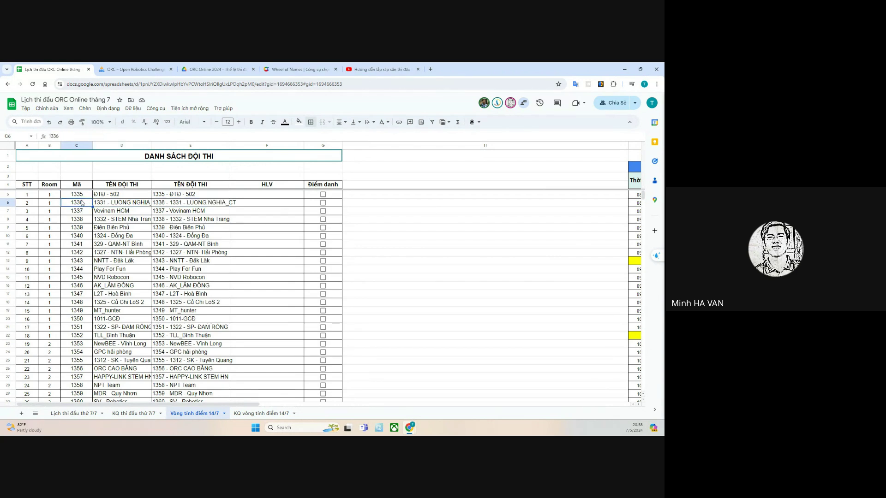
pyautogui.hotkey('ctrl', 'v')
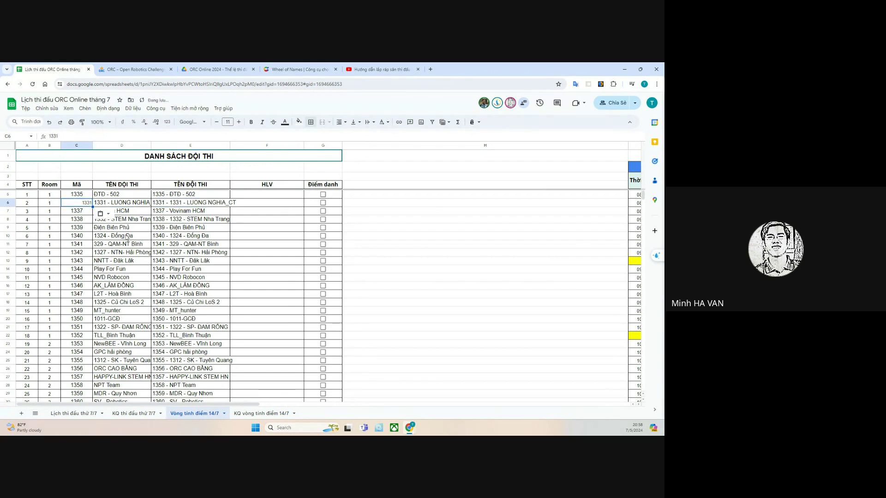
pyautogui.click(85, 220)
pyautogui.click(109, 205)
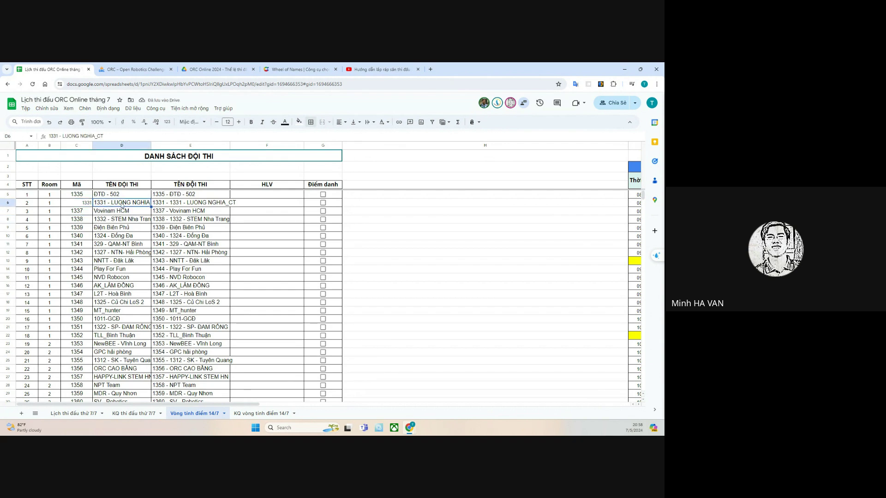
pyautogui.doubleClick(113, 205)
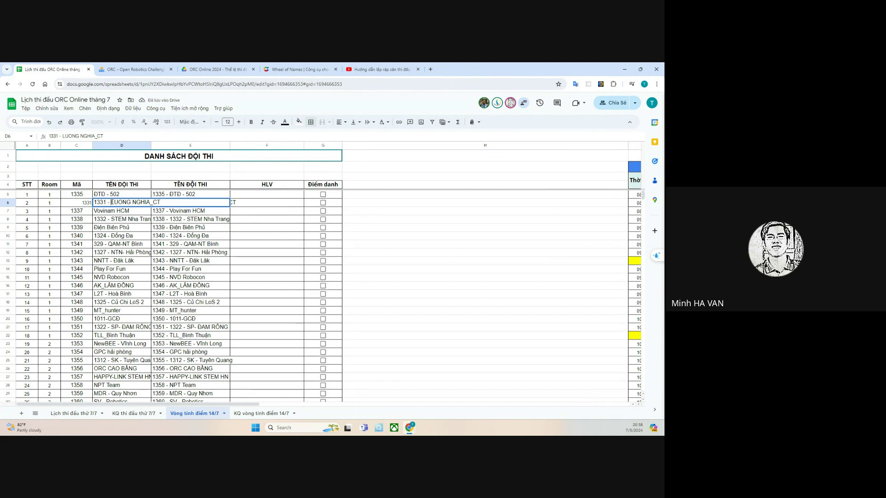
pyautogui.press('BackSpace')
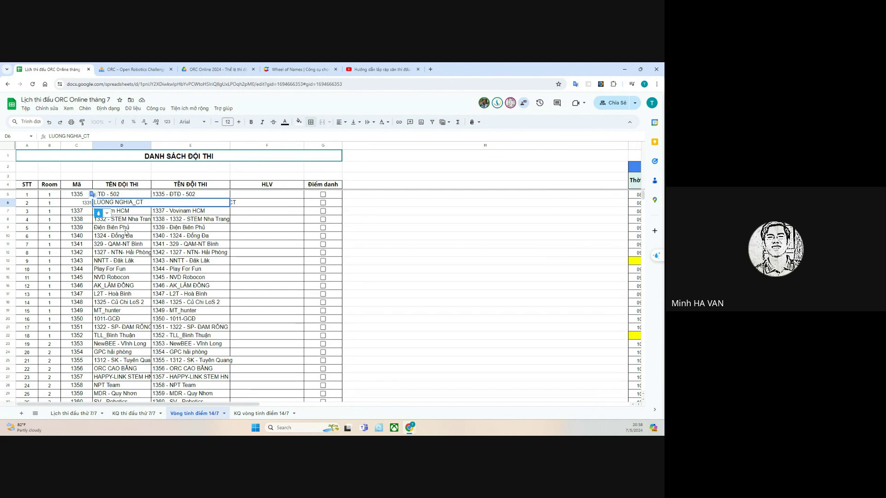
pyautogui.click(115, 243)
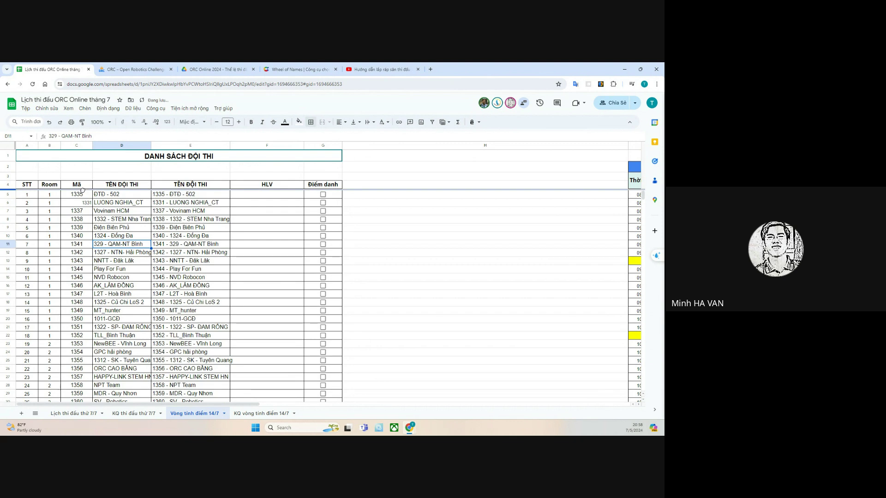
# - Copy the cell formatting of code cell C5 onto code cell C6
pyautogui.click(82, 195)
pyautogui.click(82, 122)
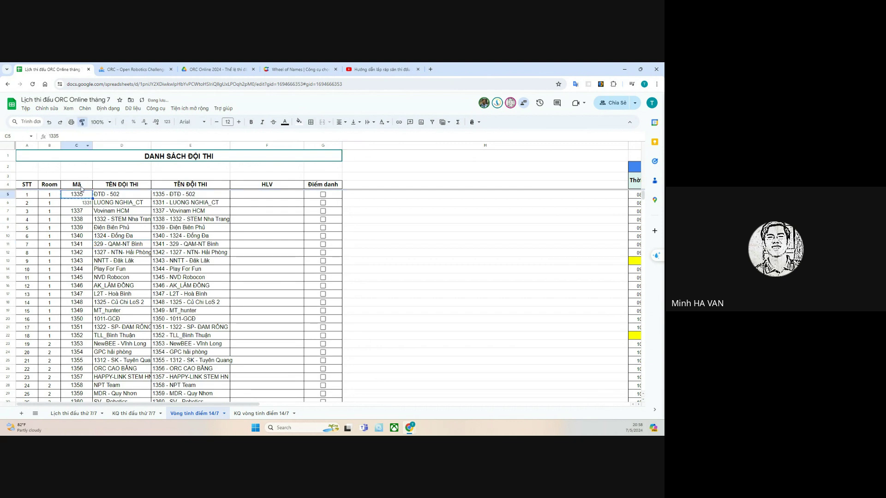
pyautogui.click(85, 203)
# - Set the Mã code in C8 to 1332 and strip the number prefix from D8, leaving STEM Nha Trang
pyautogui.click(106, 221)
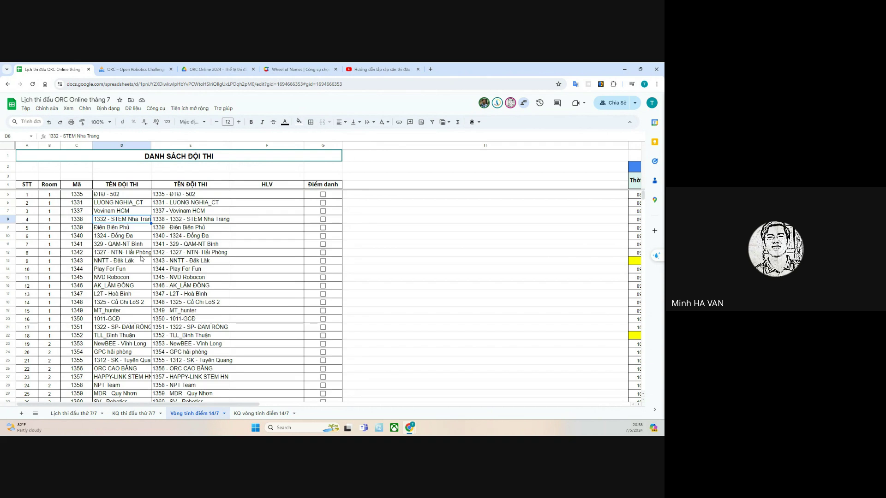
pyautogui.click(310, 277)
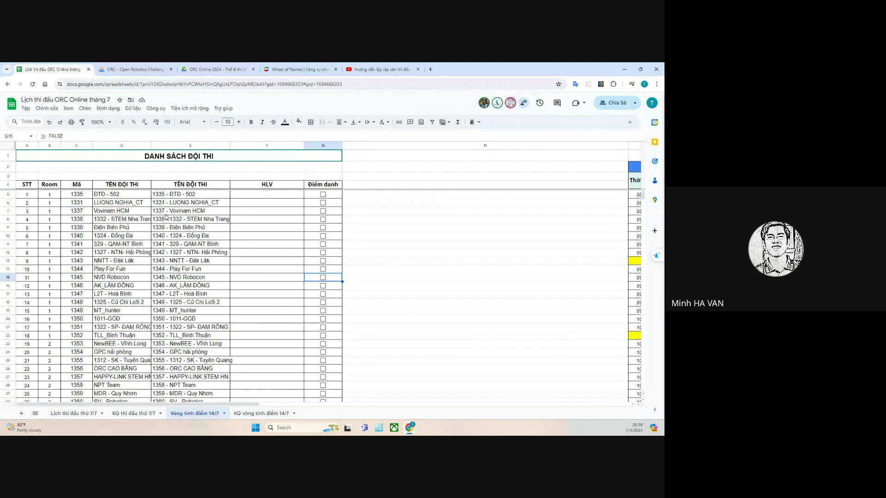
pyautogui.click(103, 221)
pyautogui.click(82, 221)
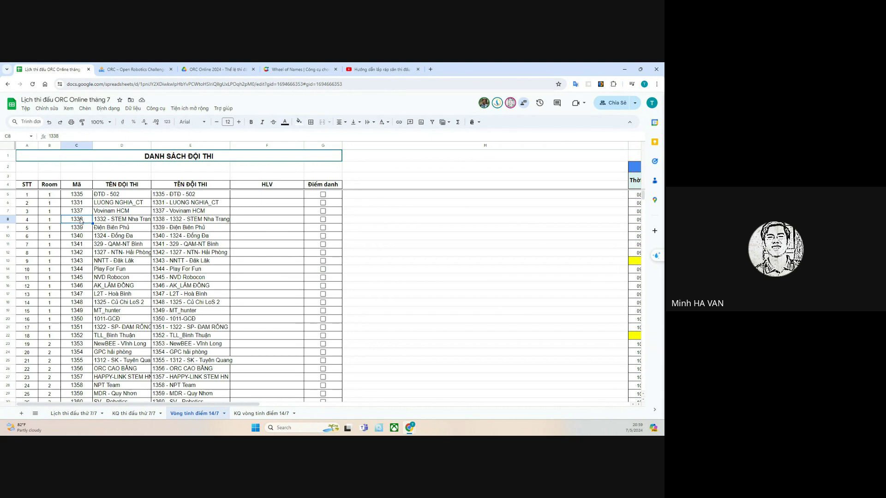
pyautogui.write('1332')
pyautogui.click(106, 223)
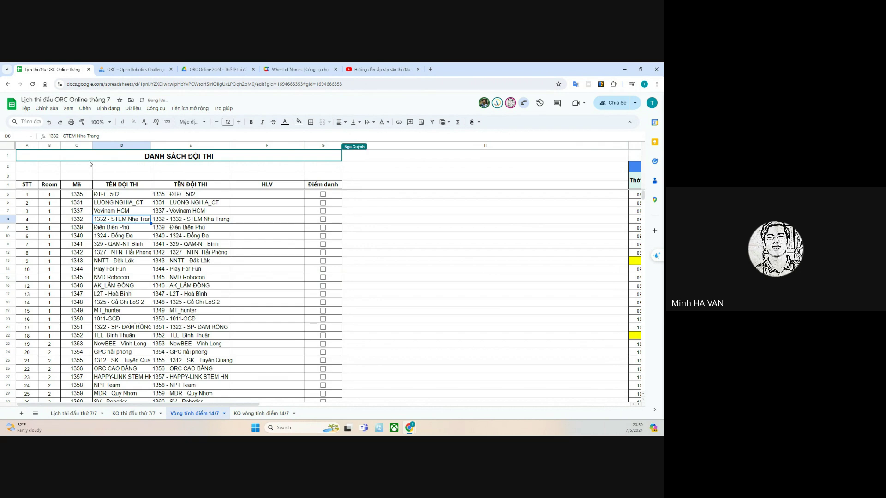
pyautogui.moveTo(64, 136); pyautogui.dragTo(49, 136)
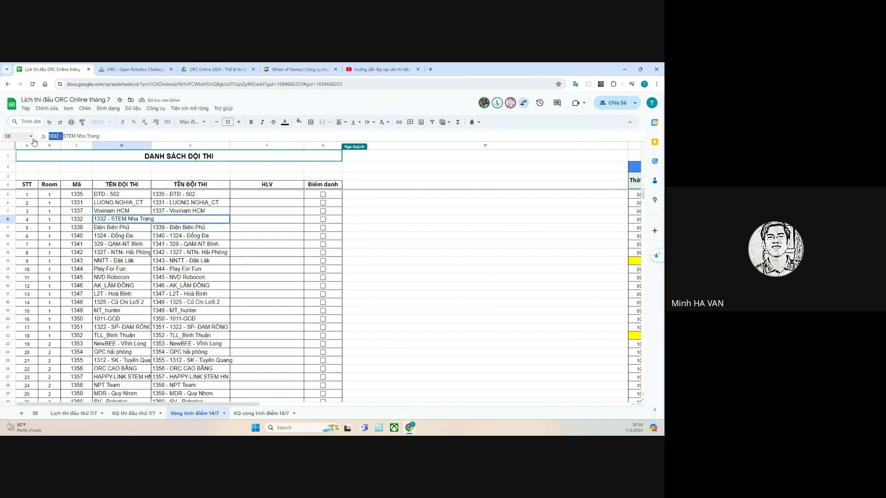
pyautogui.press('BackSpace')
pyautogui.press('Return')
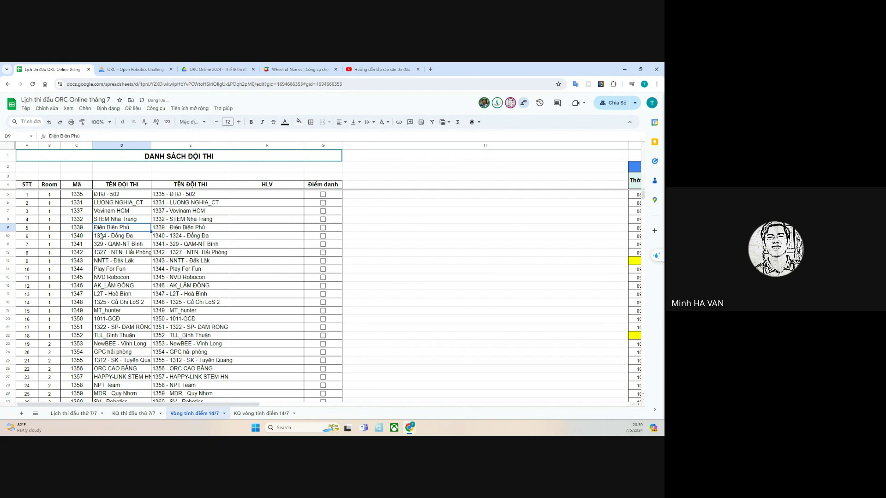
# - Set the Mã code in C10 to 1324 and strip the number prefix from D10, leaving Đống Đa
pyautogui.click(95, 236)
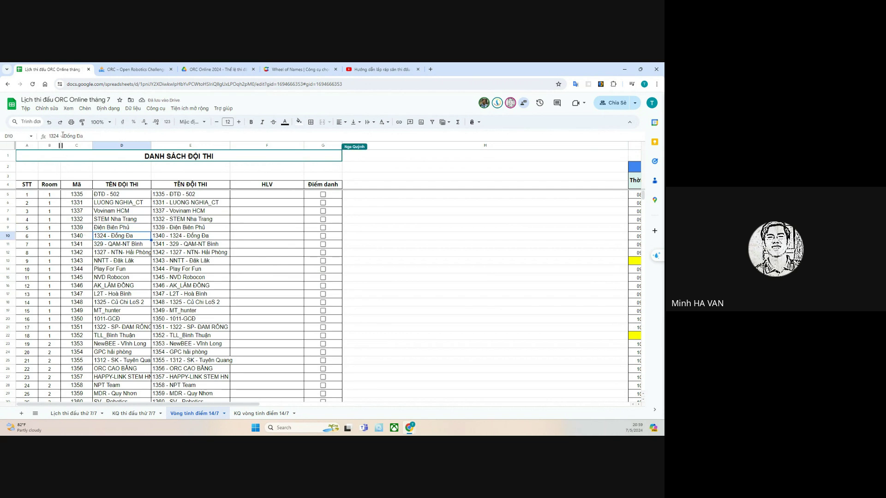
pyautogui.moveTo(63, 136); pyautogui.dragTo(43, 136)
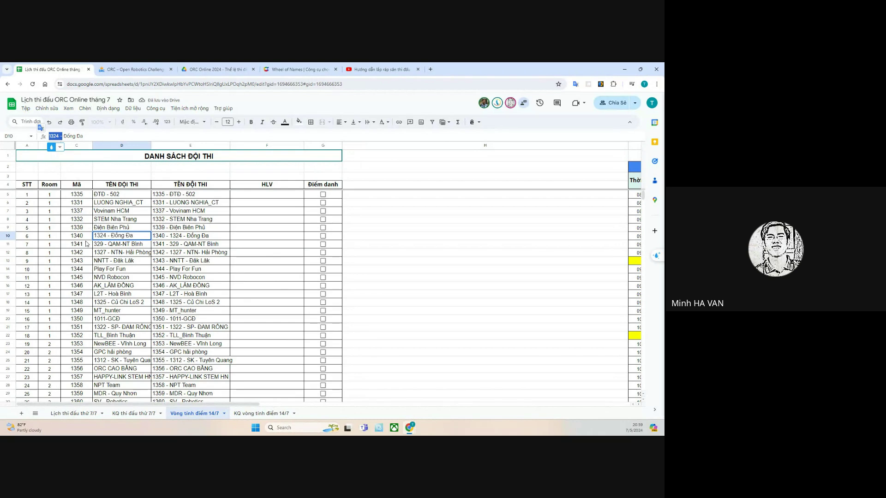
pyautogui.click(79, 236)
pyautogui.write('13')
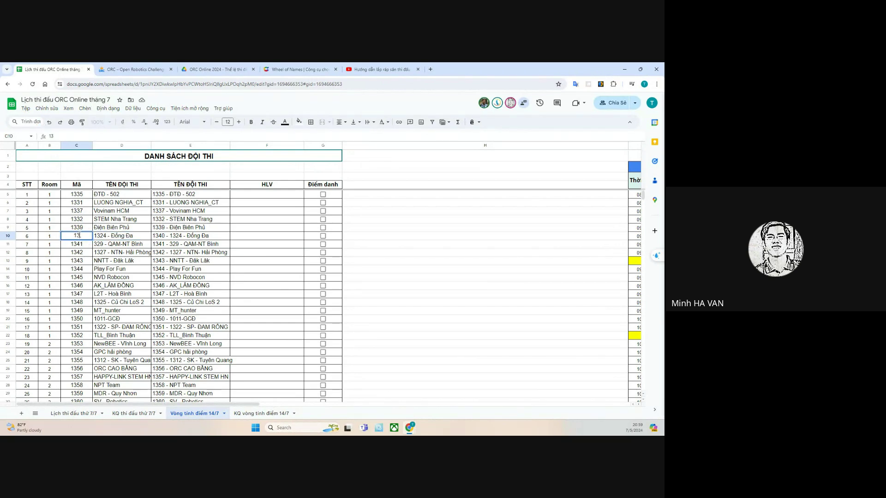
pyautogui.write('24')
pyautogui.click(156, 261)
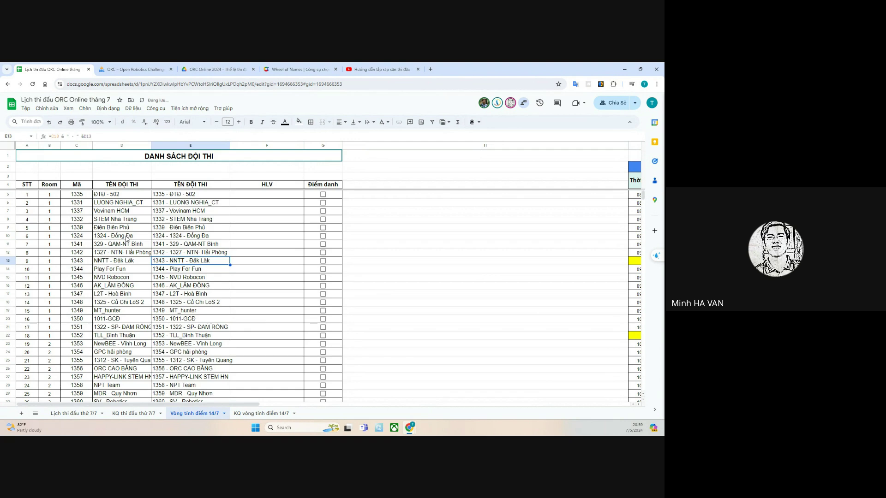
pyautogui.click(127, 237)
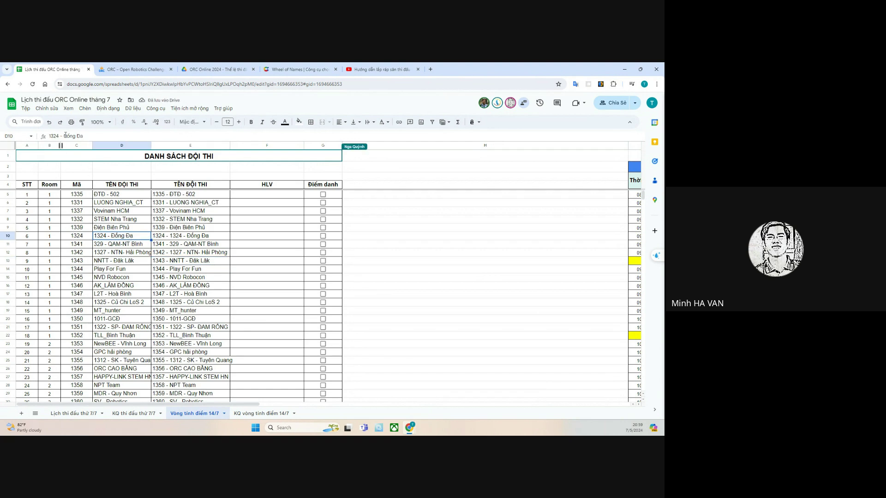
pyautogui.moveTo(65, 135); pyautogui.dragTo(27, 145)
pyautogui.press('BackSpace')
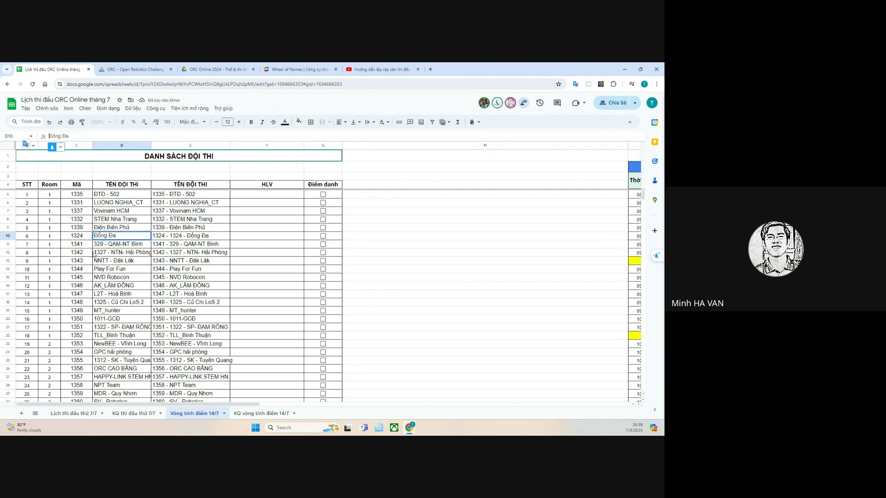
# - Set the Mã code in C11 to 1329 and strip the "329 - " prefix from the QAM-NT Bình team name in D11
pyautogui.click(111, 246)
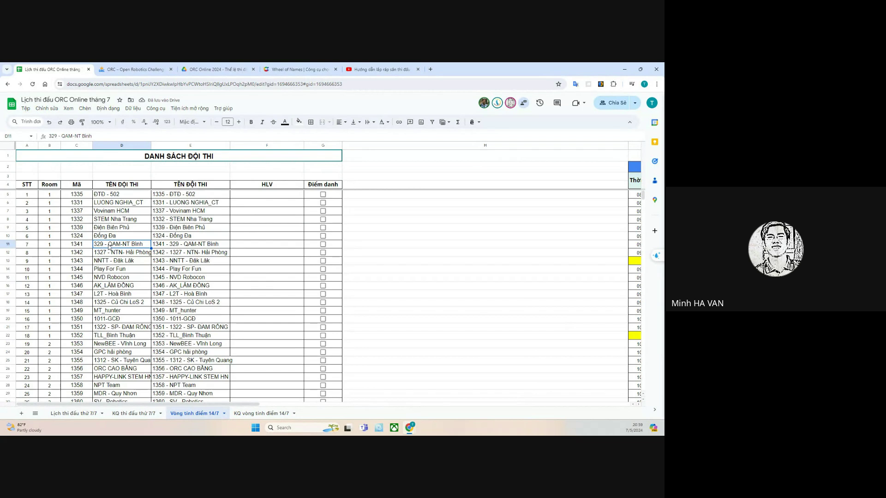
pyautogui.click(86, 248)
pyautogui.write('1')
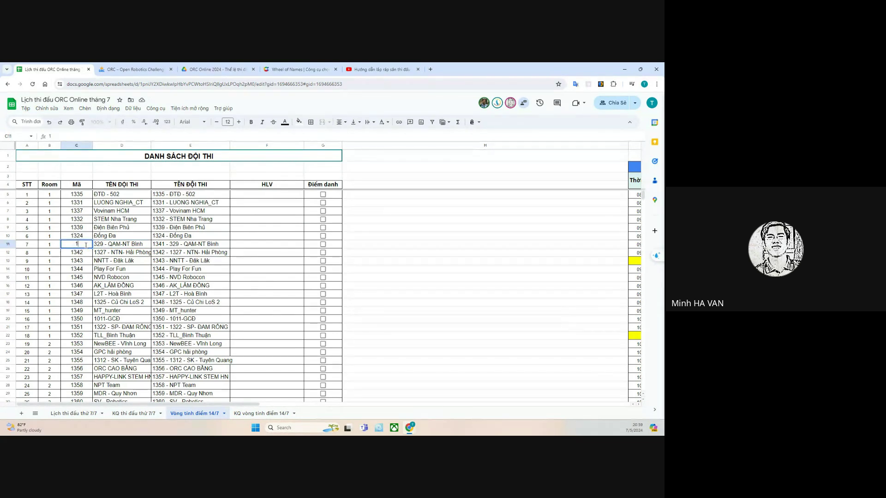
pyautogui.write('329')
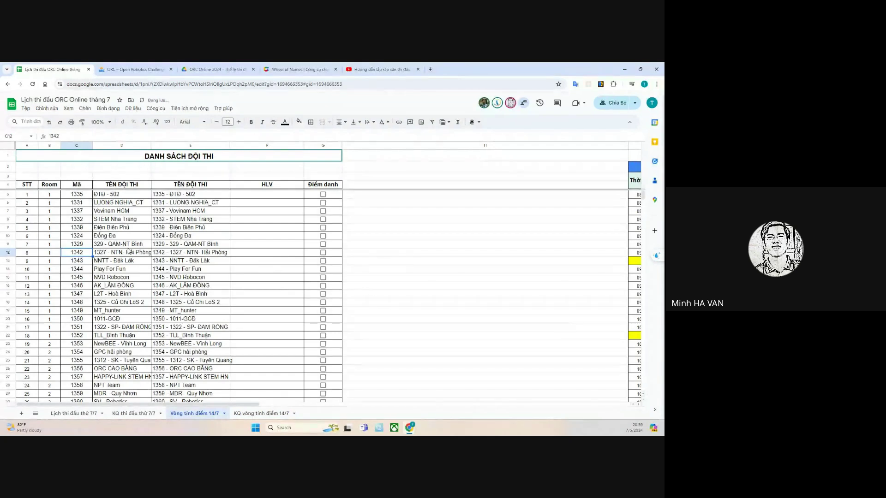
pyautogui.click(126, 245)
pyautogui.moveTo(62, 136); pyautogui.dragTo(30, 138)
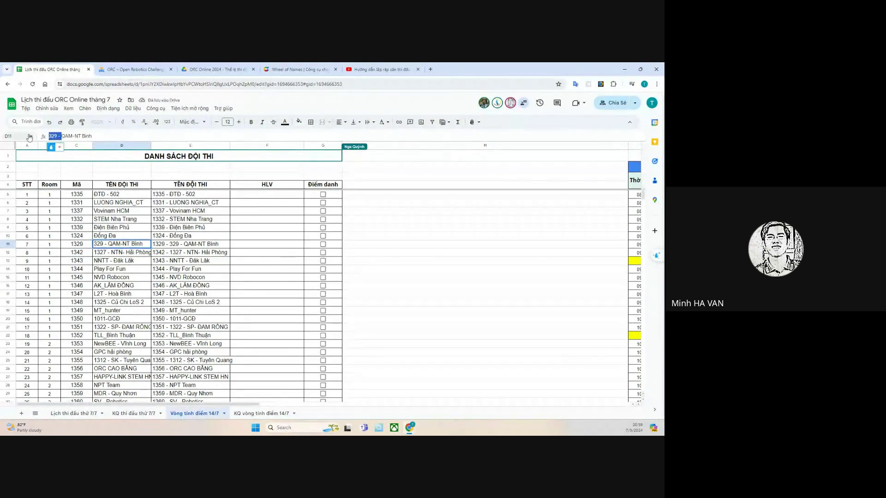
pyautogui.press('BackSpace')
pyautogui.press('Return')
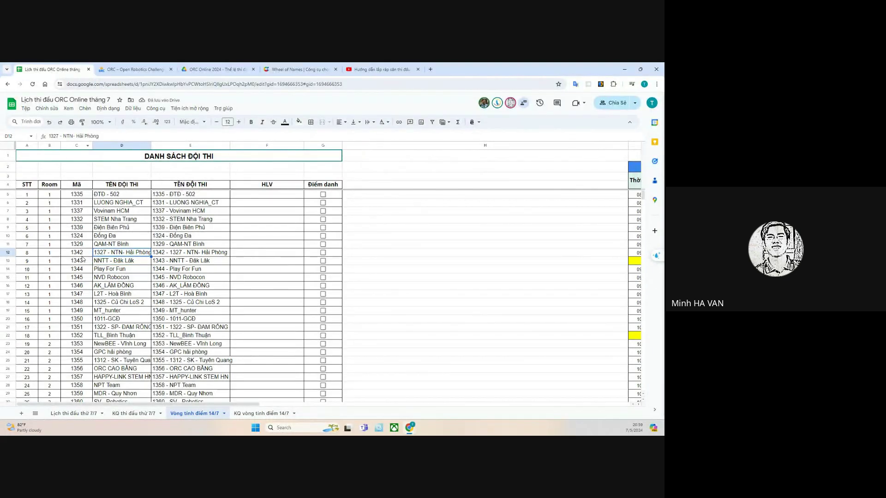
# - Set the Mã code in C12 to 1327 and strip the number prefix from D12, leaving NTN- Hải Phòng
pyautogui.click(85, 255)
pyautogui.write('1327')
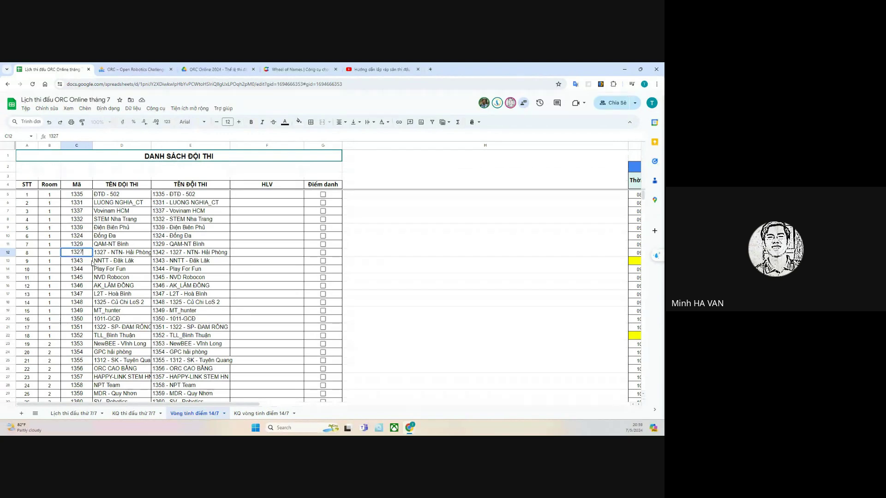
pyautogui.press('Return')
pyautogui.click(119, 252)
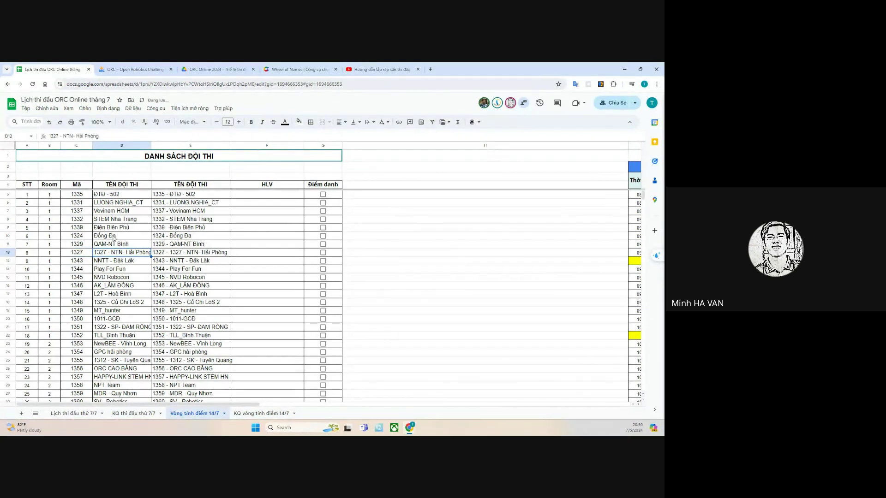
pyautogui.moveTo(63, 136); pyautogui.dragTo(39, 136)
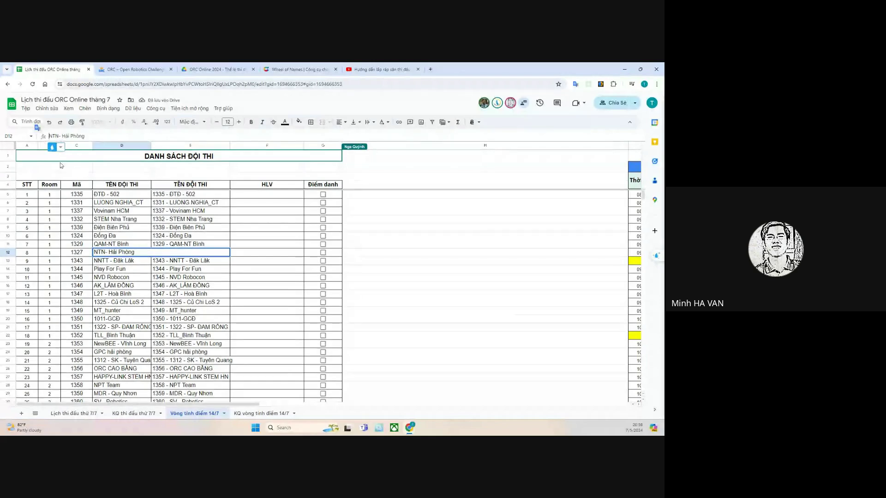
pyautogui.press('BackSpace')
pyautogui.click(141, 291)
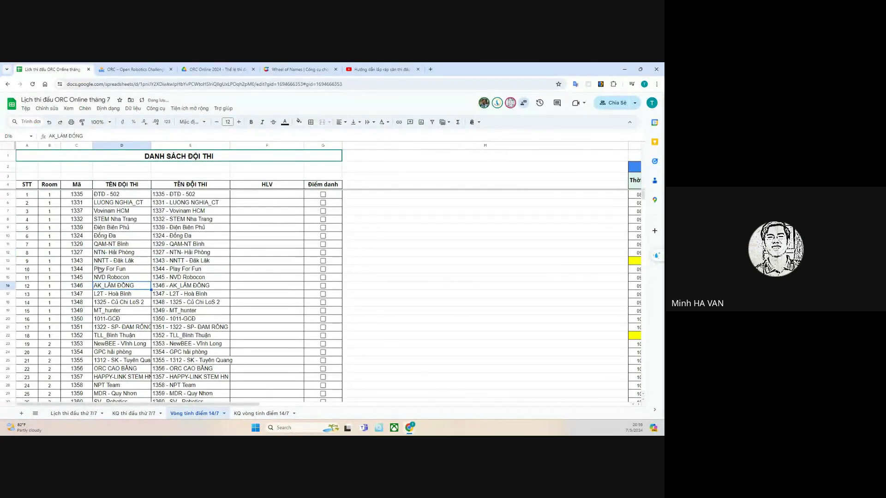
# - Set the Mã code in C18 for the Củ Chi LoS 2 team to 1325
pyautogui.click(101, 303)
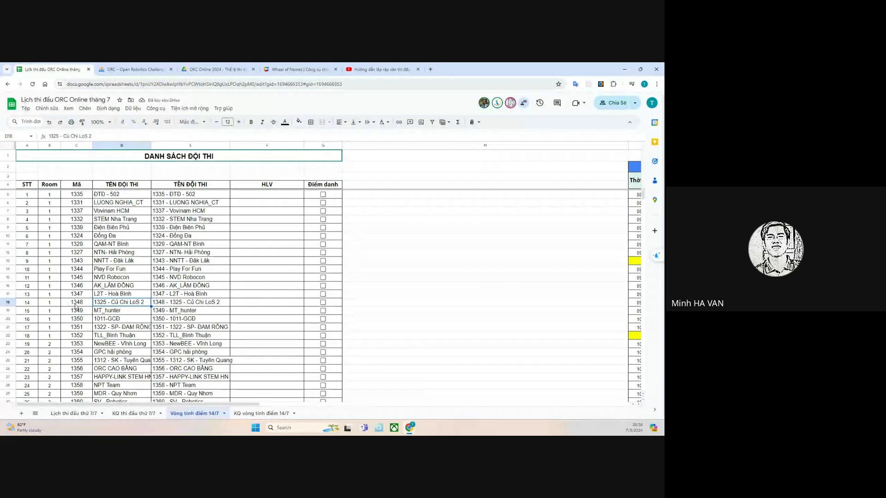
pyautogui.press('Left')
pyautogui.write('1325')
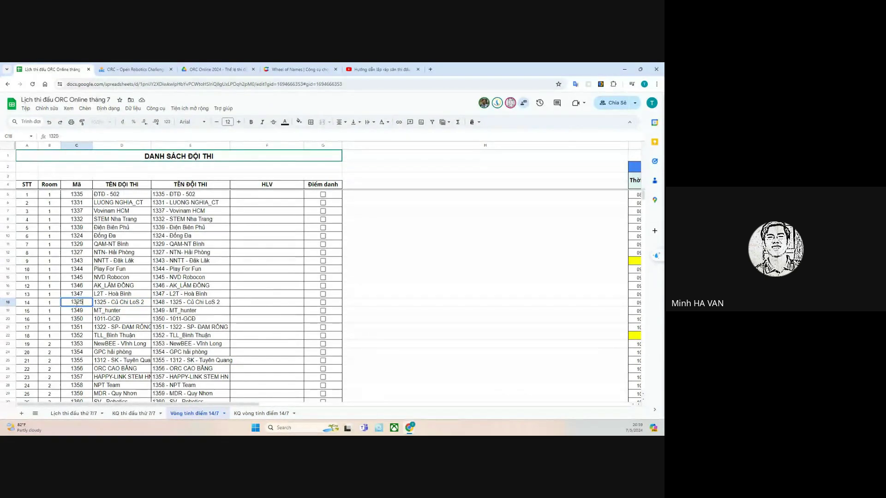
pyautogui.press('Return')
# - Remove the "1325 - " prefix from the team name in D18, leaving Củ Chi LoS 2
pyautogui.click(118, 303)
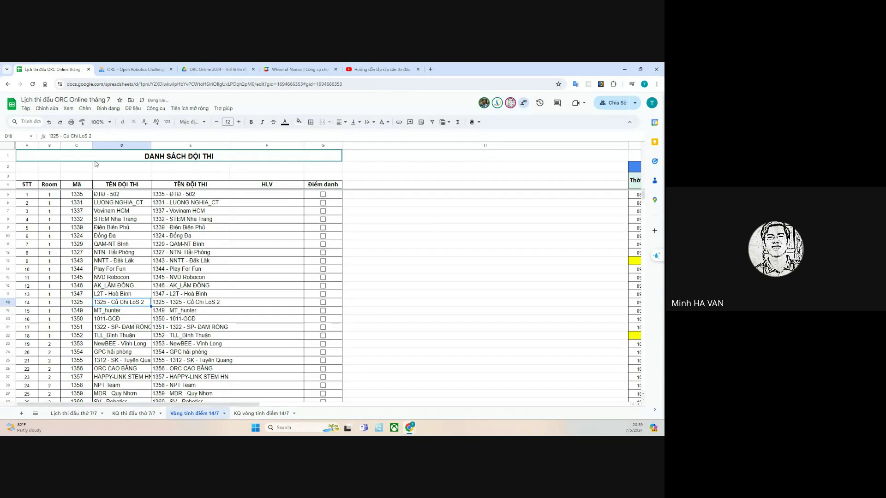
pyautogui.click(66, 136)
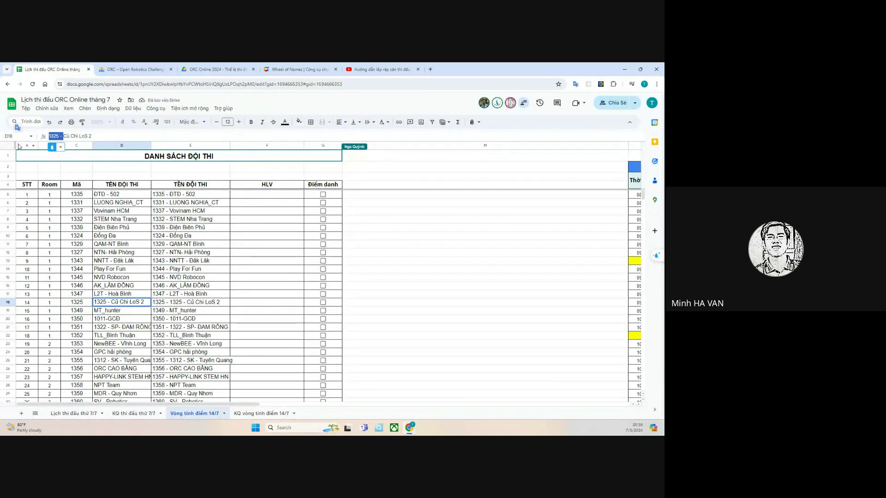
pyautogui.press('BackSpace')
pyautogui.press('BackSpace')
pyautogui.press('BackSpace')
pyautogui.press('BackSpace')
pyautogui.press('BackSpace')
pyautogui.press('BackSpace')
pyautogui.press('BackSpace')
pyautogui.press('Return')
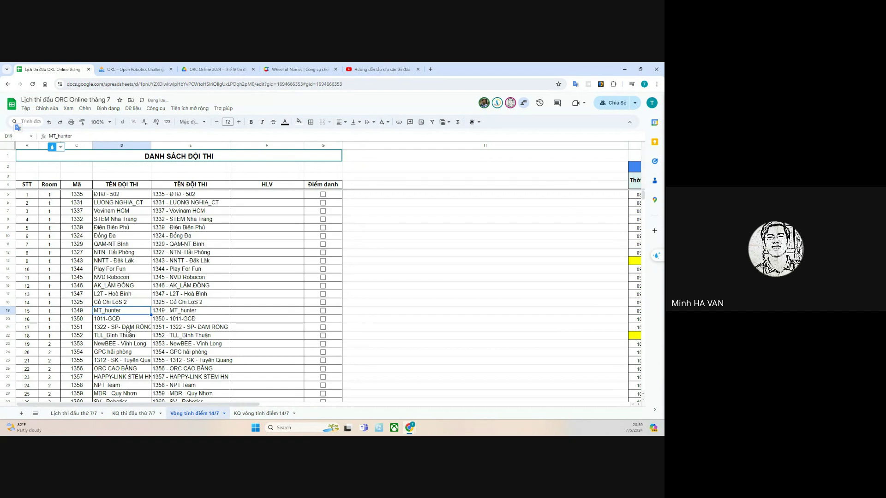
# - Set the Mã code in C21 for the SP- ĐAM RÔNG team to 1322
pyautogui.scroll(-1, 139, 314)
pyautogui.click(109, 293)
pyautogui.click(71, 294)
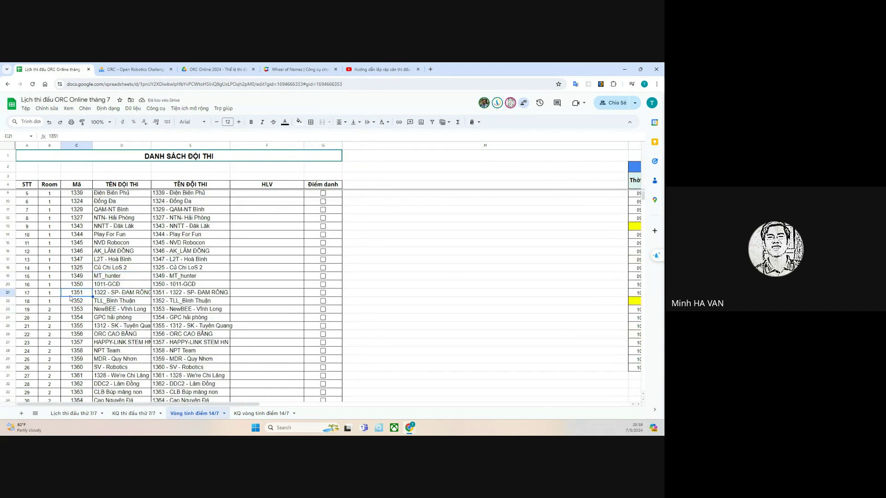
pyautogui.write('1322')
pyautogui.click(143, 326)
# - Remove the "1322 - " prefix from the team name in D21, leaving SP- ĐAM RÔNG
pyautogui.click(124, 292)
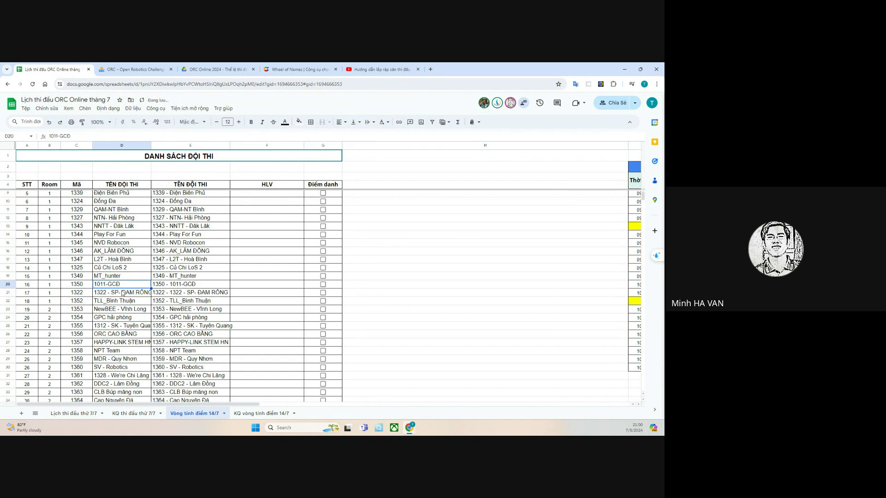
pyautogui.click(64, 134)
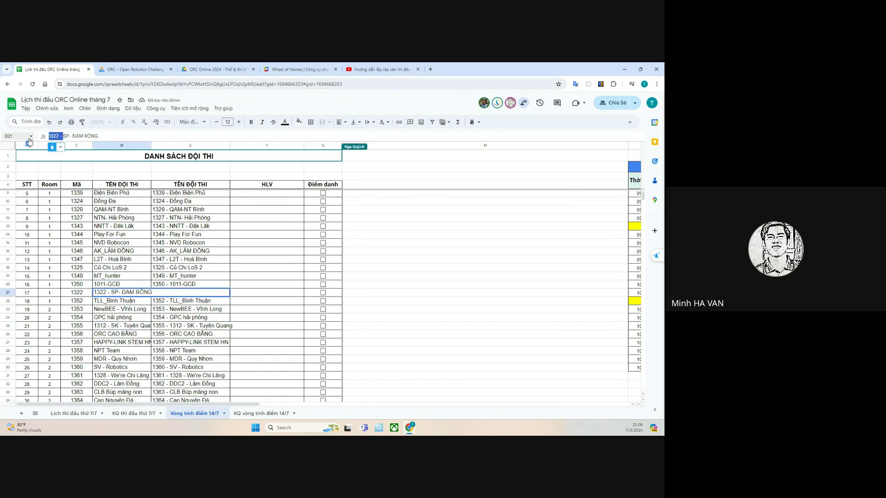
pyautogui.press('BackSpace')
pyautogui.press('BackSpace')
pyautogui.press('BackSpace')
pyautogui.press('BackSpace')
pyautogui.press('BackSpace')
pyautogui.press('BackSpace')
pyautogui.press('BackSpace')
pyautogui.press('Return')
pyautogui.click(191, 343)
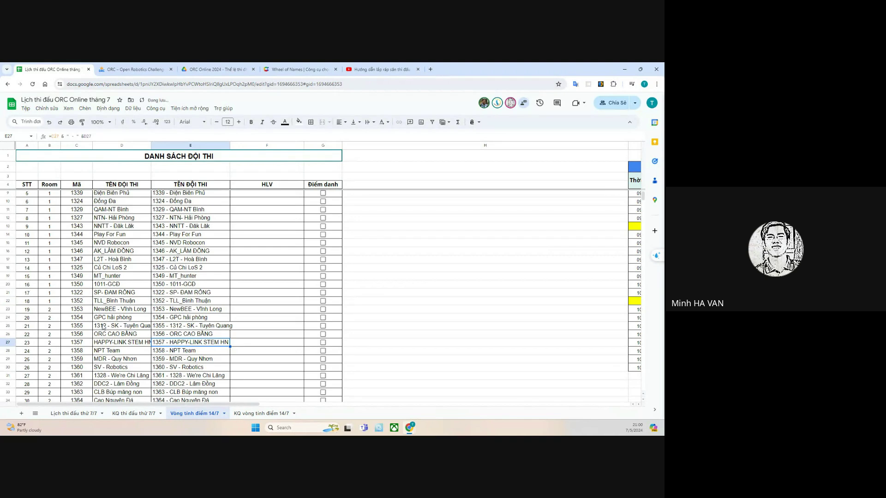
# - Set the Mã code in C25 to 1312 and strip the number prefix from D25, leaving SK - Tuyên Quang
pyautogui.click(102, 327)
pyautogui.click(79, 325)
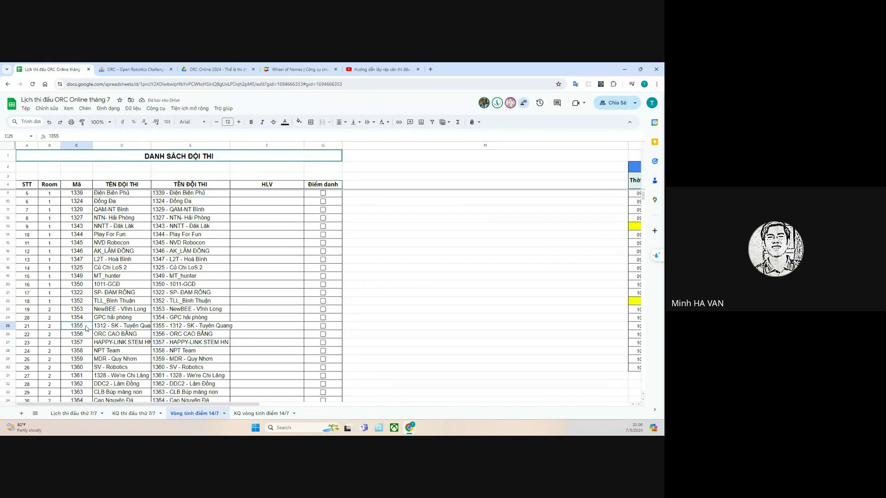
pyautogui.write('1312')
pyautogui.press('Return')
pyautogui.click(126, 329)
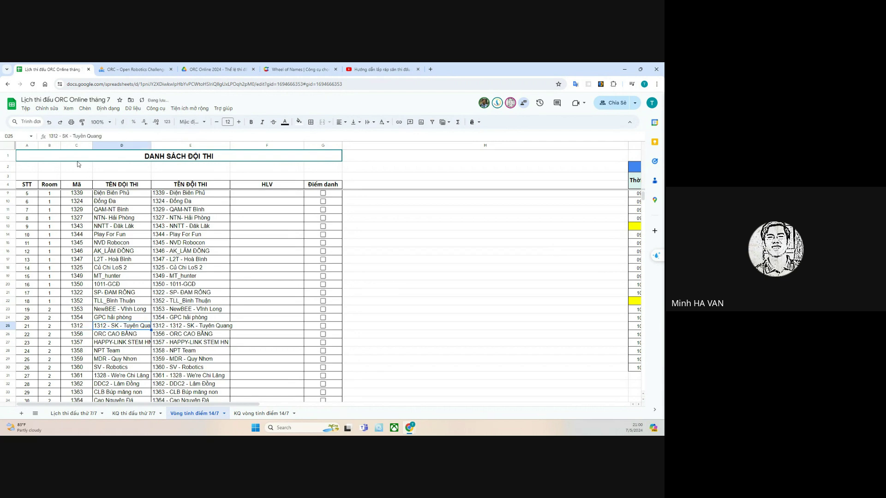
pyautogui.moveTo(62, 136); pyautogui.dragTo(14, 137)
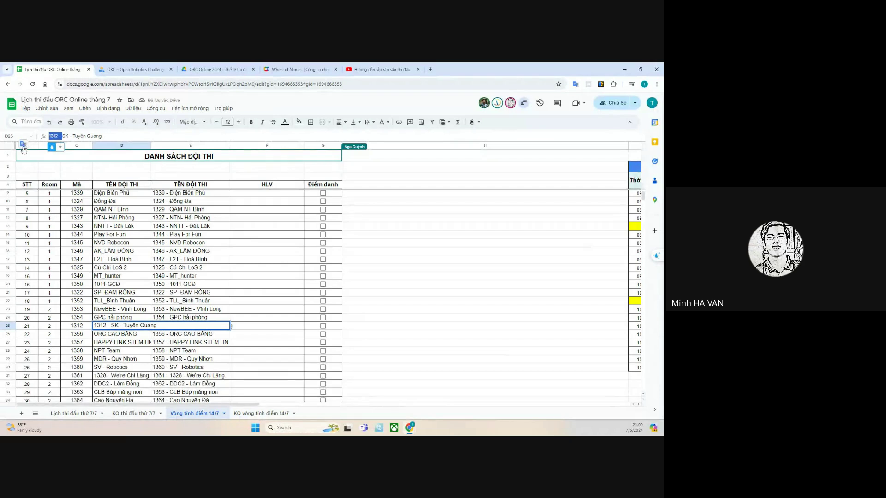
pyautogui.press('BackSpace')
pyautogui.press('Return')
pyautogui.click(173, 345)
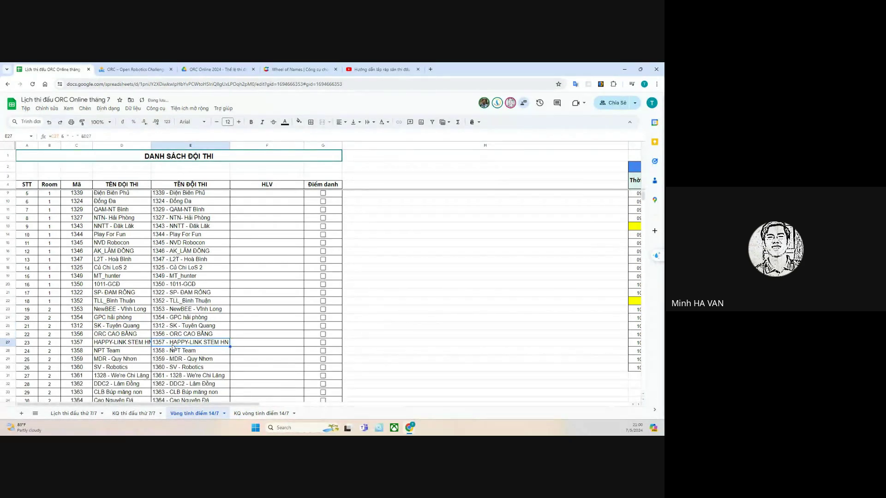
# - Set the Mã code in C31 to 1328 and strip the number prefix from D31, leaving We're Chi Lăng
pyautogui.scroll(-3, 125, 303)
pyautogui.click(117, 308)
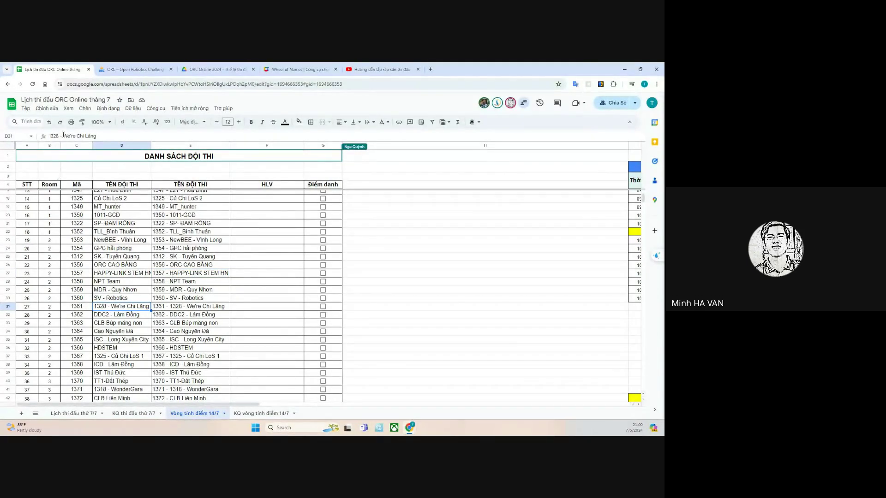
pyautogui.click(85, 305)
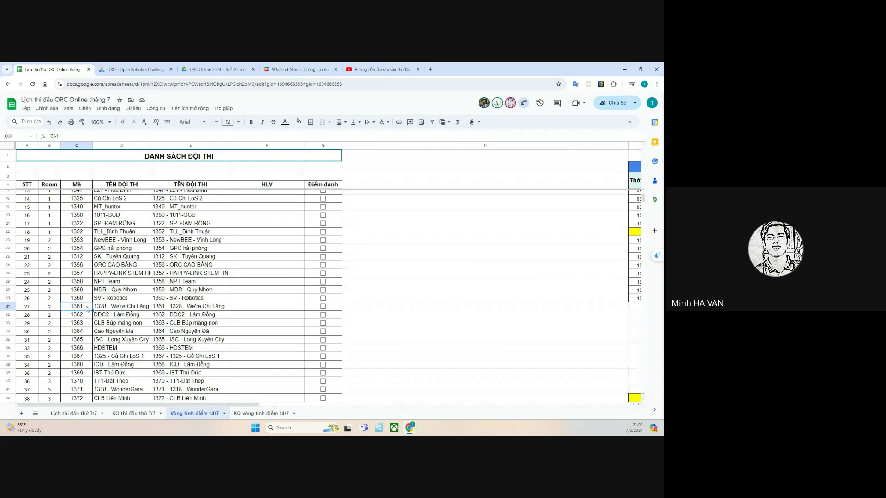
pyautogui.write('132')
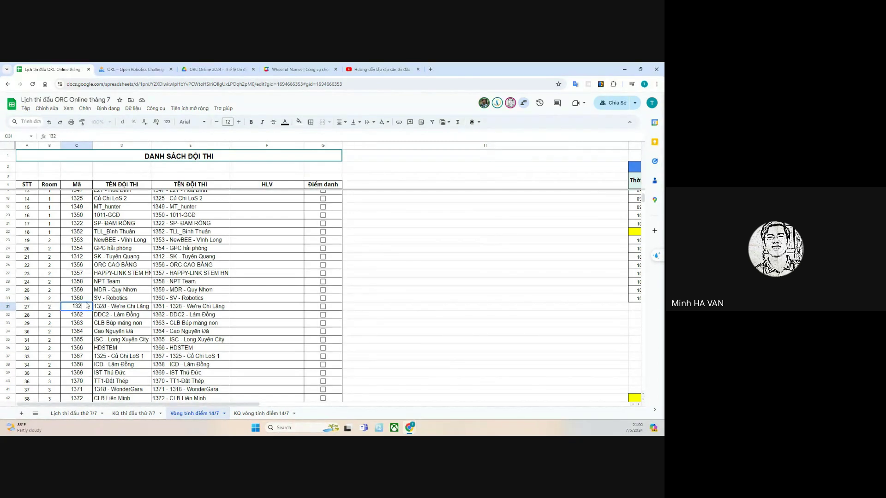
pyautogui.write('8')
pyautogui.press('Tab')
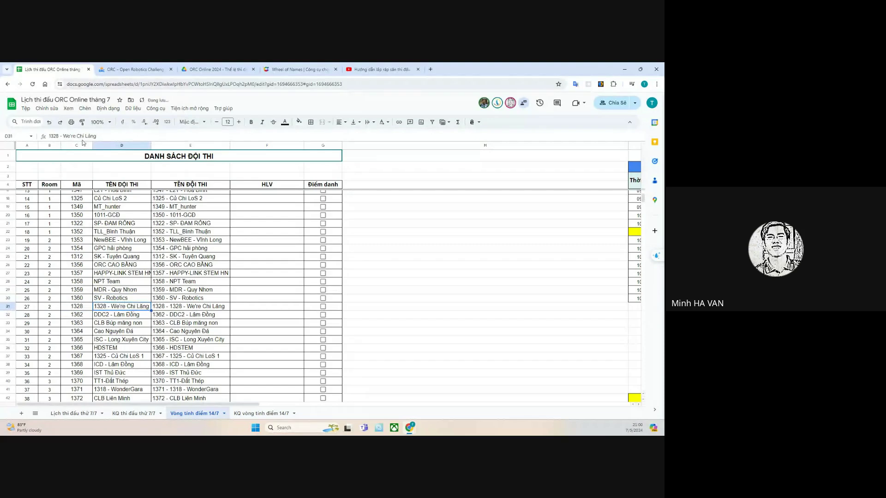
pyautogui.moveTo(65, 136); pyautogui.dragTo(33, 144)
pyautogui.press('BackSpace')
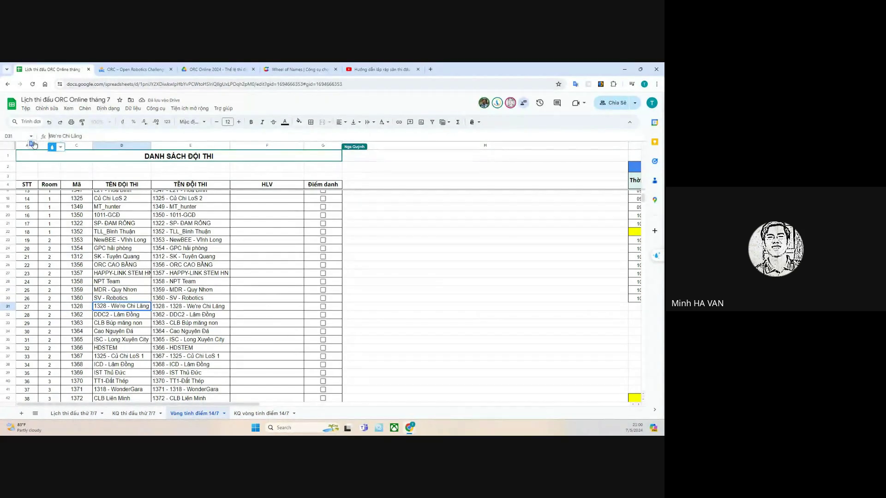
pyautogui.press('Return')
pyautogui.press('Down')
# - Set the Mã code in C37 for the Củ Chi LoS 1 team to 1325
pyautogui.scroll(-2, 138, 333)
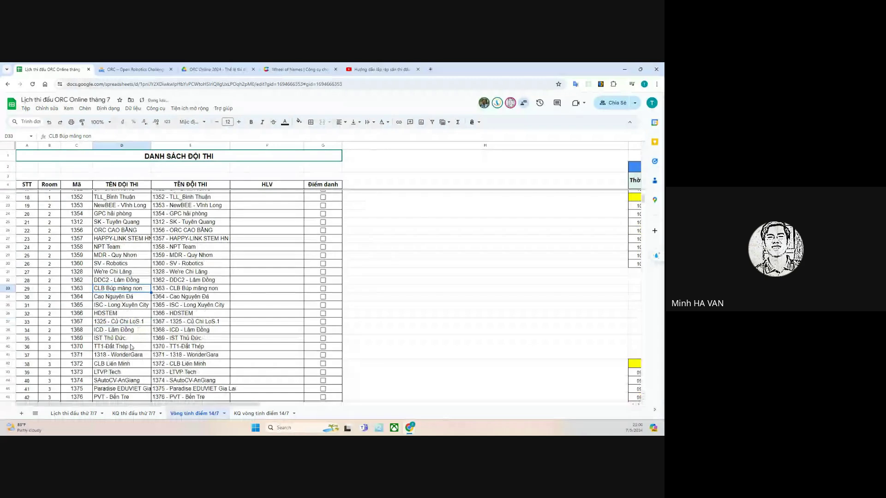
pyautogui.click(123, 322)
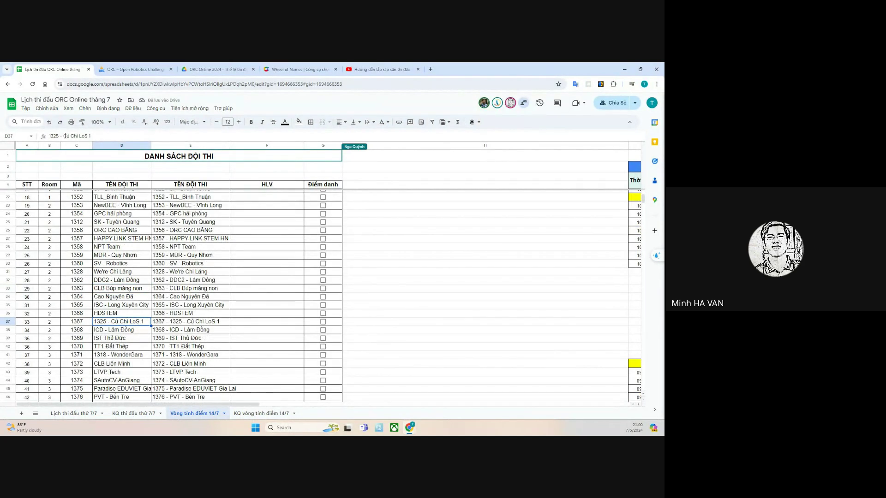
pyautogui.click(83, 323)
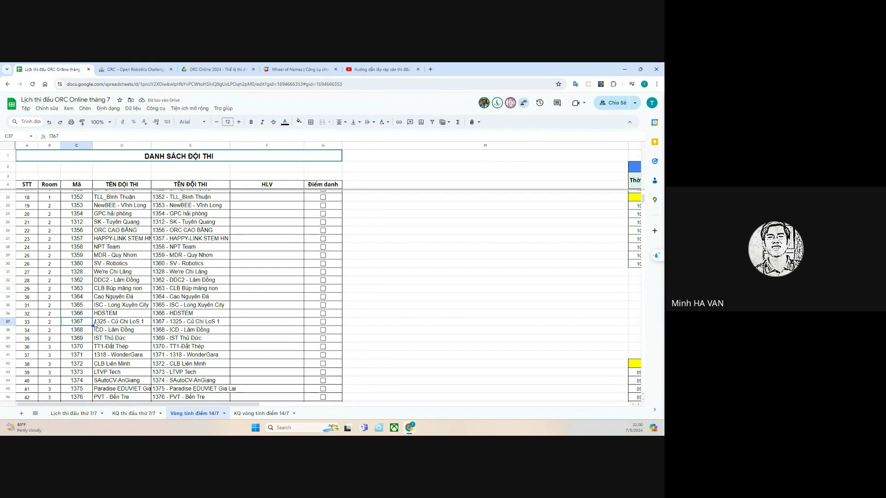
pyautogui.write('1325')
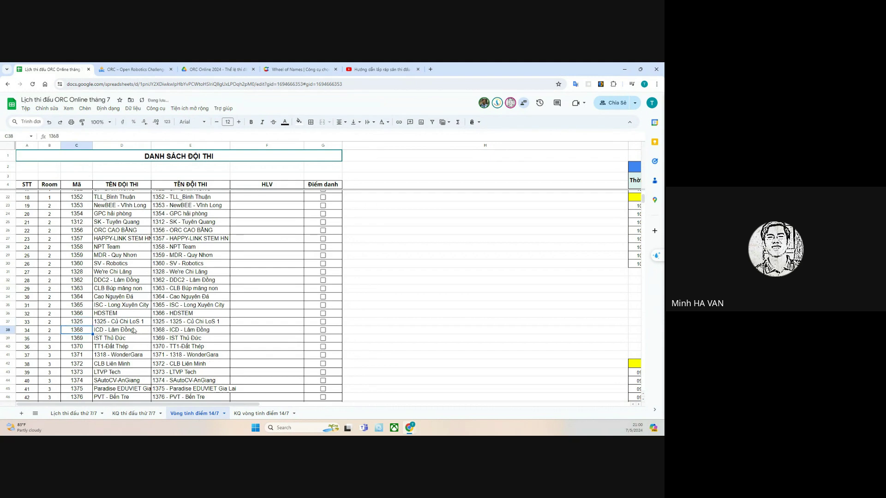
# - Remove the "1325 - " prefix from the team name in D37, leaving Củ Chi LoS 1
pyautogui.click(130, 326)
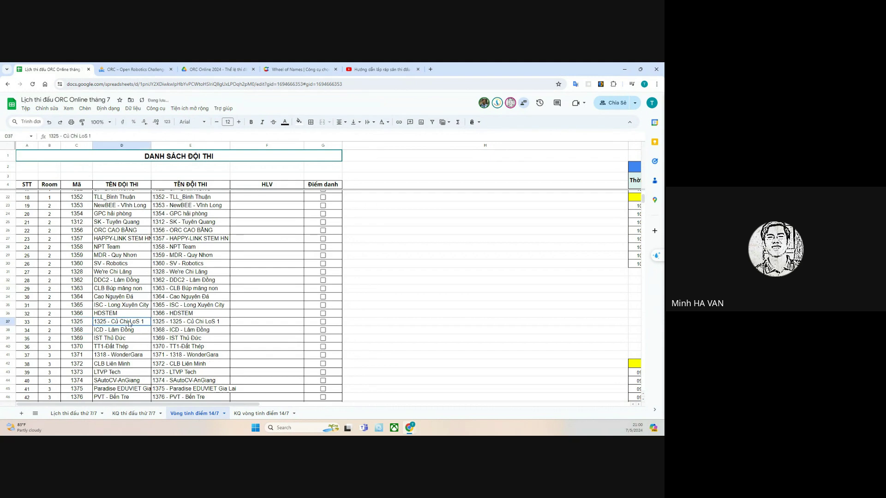
pyautogui.click(66, 136)
pyautogui.press('BackSpace')
pyautogui.press('BackSpace')
pyautogui.press('BackSpace')
pyautogui.press('BackSpace')
pyautogui.press('BackSpace')
pyautogui.press('BackSpace')
pyautogui.press('BackSpace')
pyautogui.press('Return')
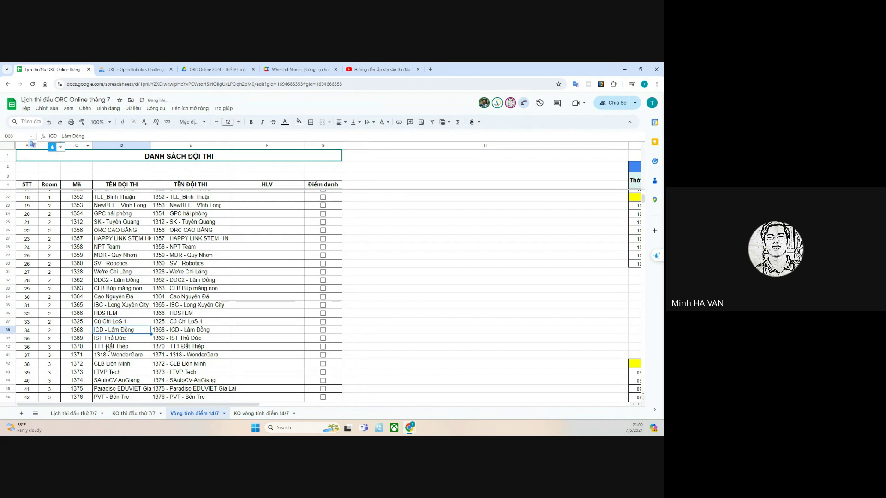
# - Set the Mã code in C41 to 1318 and strip the number prefix from D41, leaving WonderGara
pyautogui.scroll(-2, 112, 325)
pyautogui.click(112, 323)
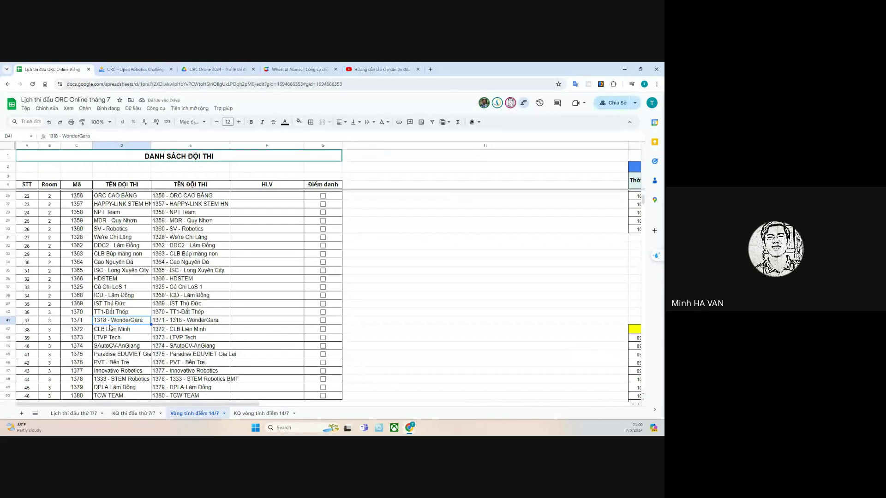
pyautogui.click(86, 323)
pyautogui.write('131')
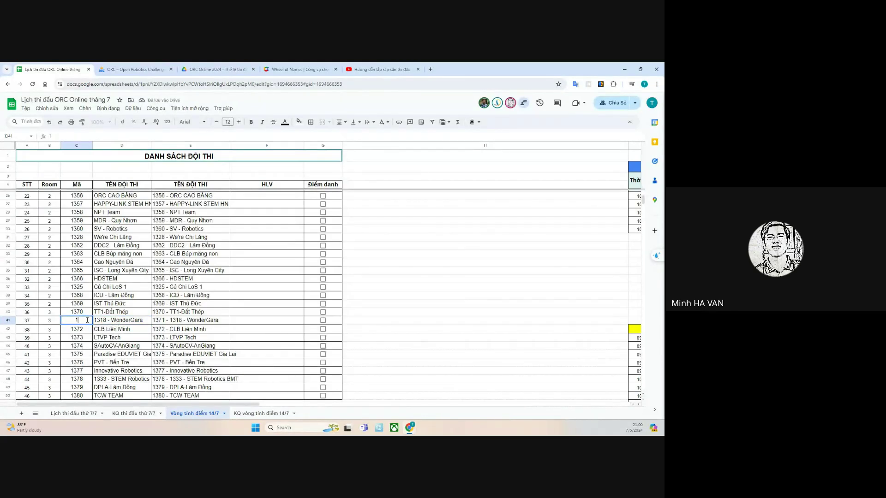
pyautogui.write('8')
pyautogui.press('Return')
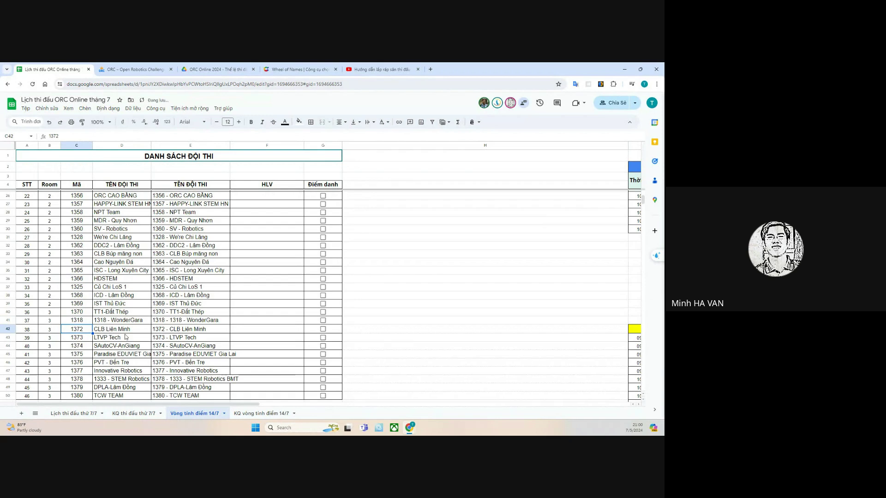
pyautogui.click(122, 322)
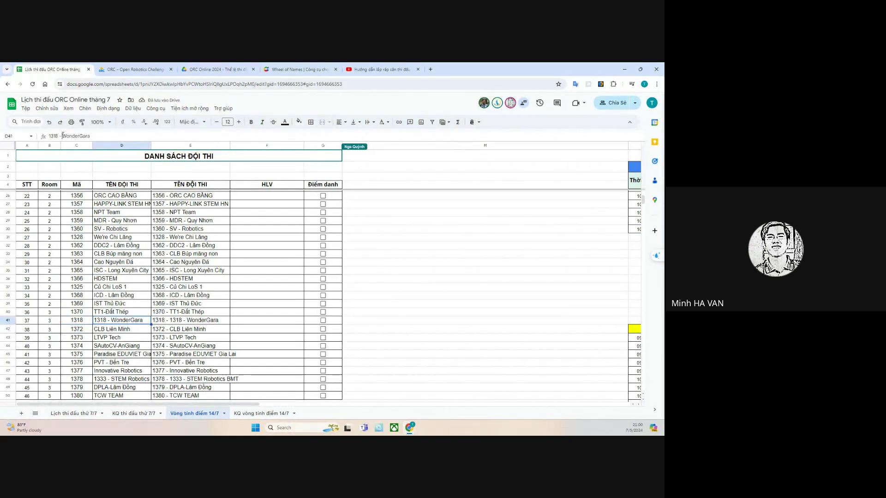
pyautogui.moveTo(64, 137); pyautogui.dragTo(49, 137)
pyautogui.press('BackSpace')
pyautogui.press('Return')
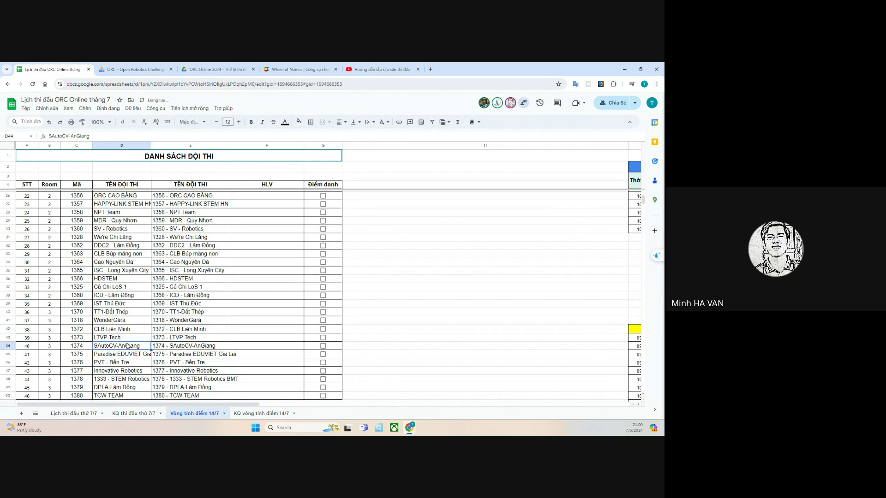
# - Set the Mã code in C48 for the STEM Robotics BMT team to 1333
pyautogui.click(113, 382)
pyautogui.click(90, 380)
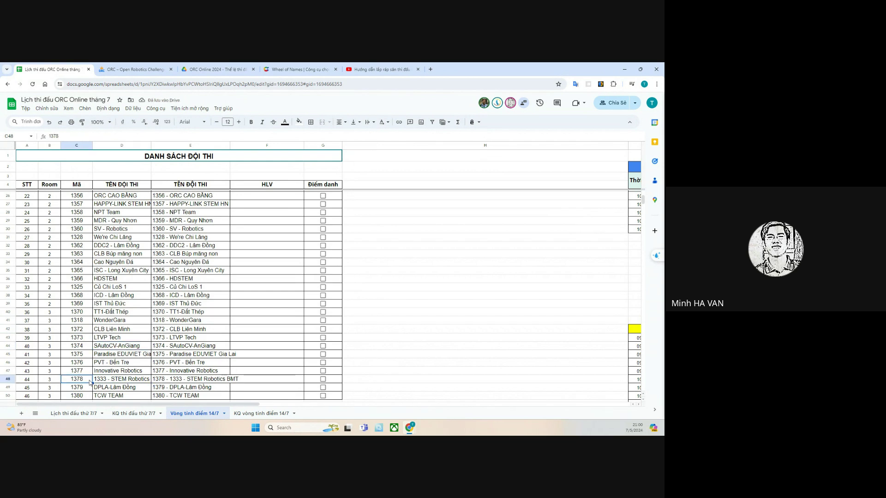
pyautogui.write('1333')
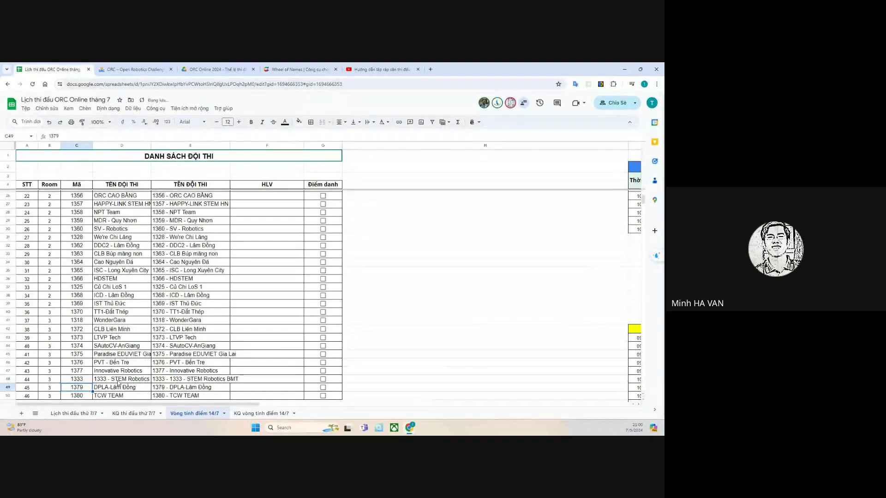
# - Remove the "1333 - " prefix from the team name in D48, leaving STEM Robotics BMT
pyautogui.click(105, 384)
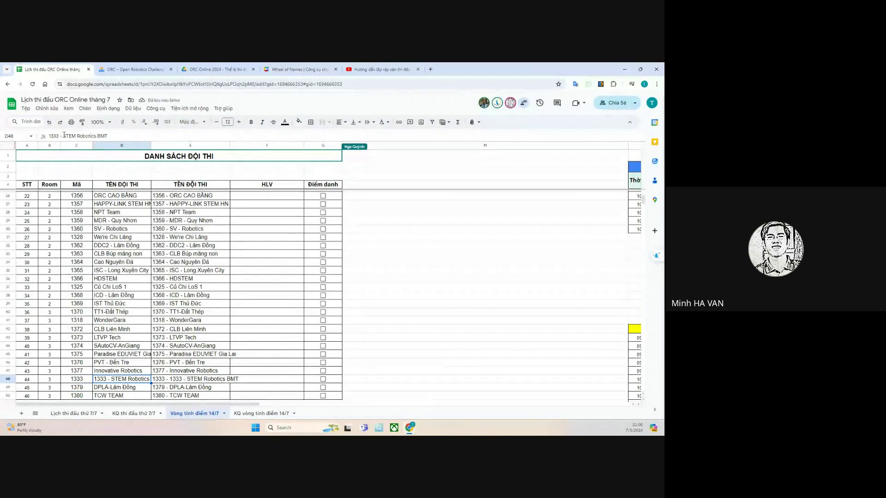
pyautogui.click(63, 136)
pyautogui.press('BackSpace')
pyautogui.press('BackSpace')
pyautogui.press('BackSpace')
pyautogui.press('BackSpace')
pyautogui.press('BackSpace')
pyautogui.press('BackSpace')
pyautogui.press('BackSpace')
pyautogui.press('Return')
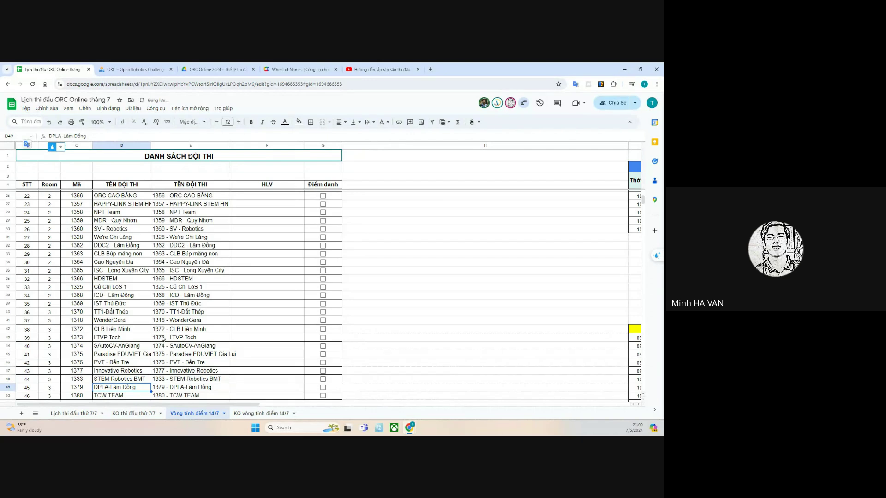
# - Set the Room number to 2 for the teams in rows 21 and 22, SP- ĐAM RÔNG and TLL_Bình Thuận
pyautogui.scroll(-3, 157, 332)
pyautogui.scroll(3, 131, 317)
pyautogui.scroll(7, 131, 317)
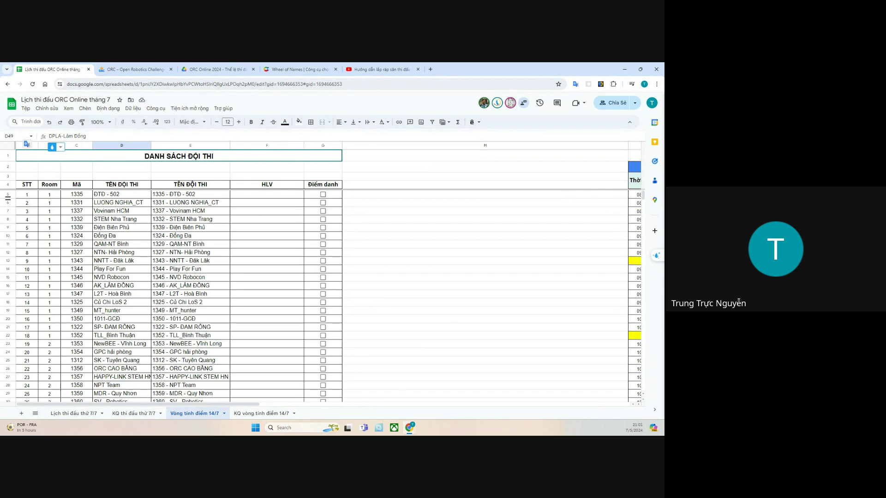
pyautogui.click(54, 328)
pyautogui.write('2')
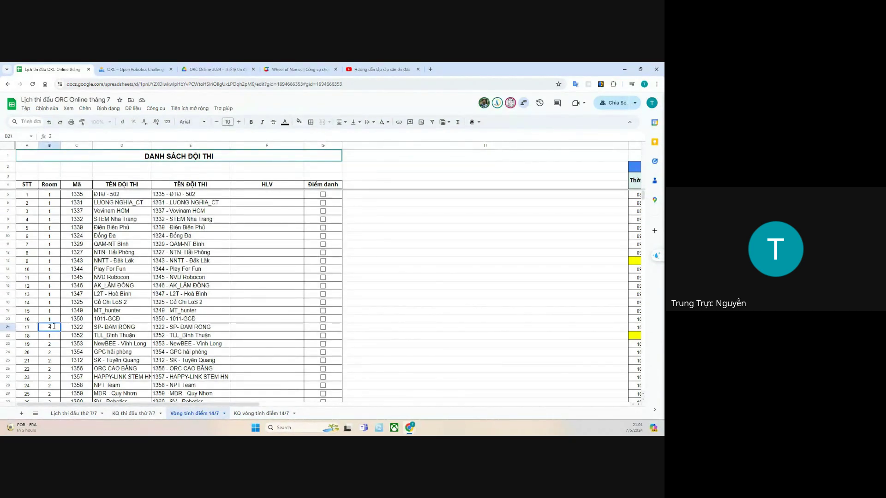
pyautogui.press('Return')
pyautogui.write('2')
pyautogui.press('Return')
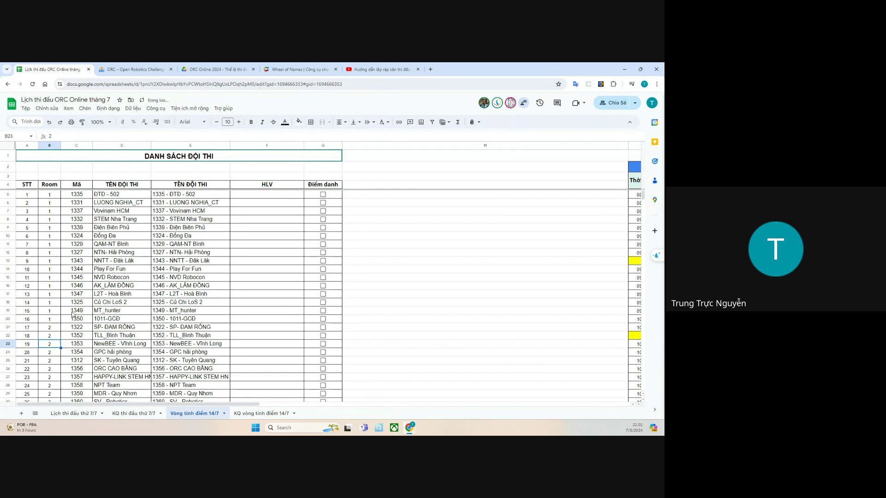
pyautogui.scroll(-6, 124, 316)
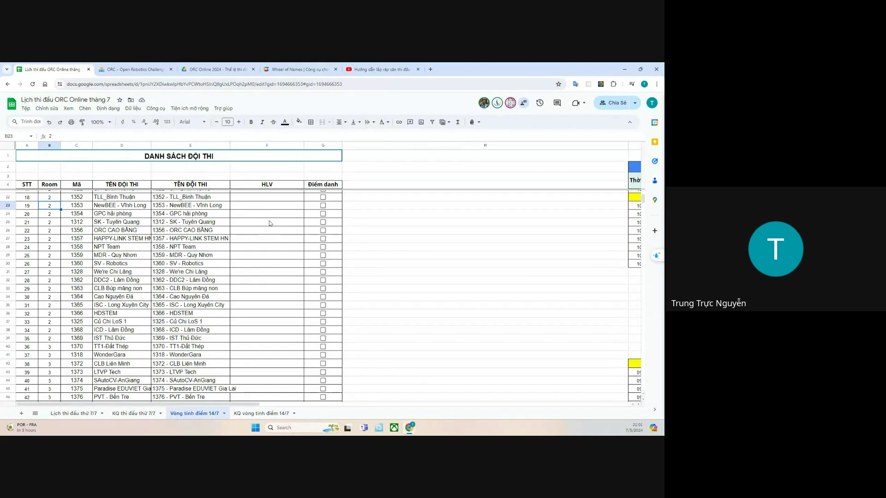
pyautogui.scroll(1, 270, 222)
pyautogui.scroll(4, 270, 223)
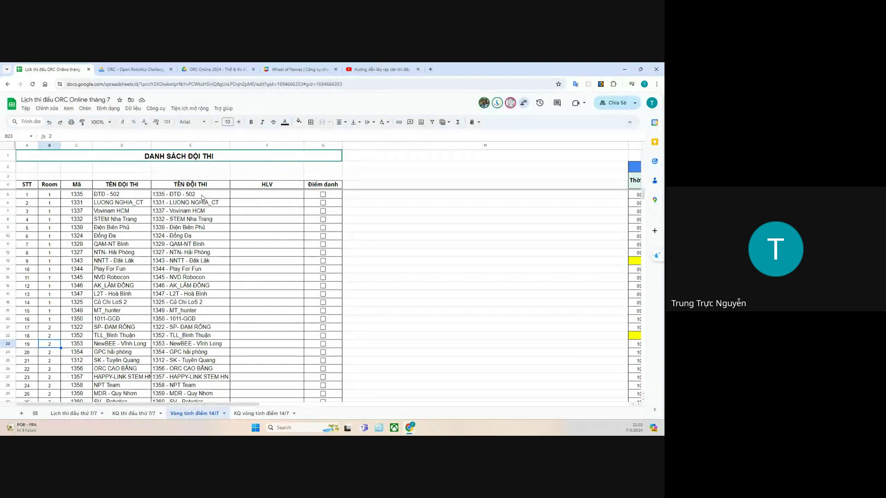
pyautogui.scroll(-5, 201, 198)
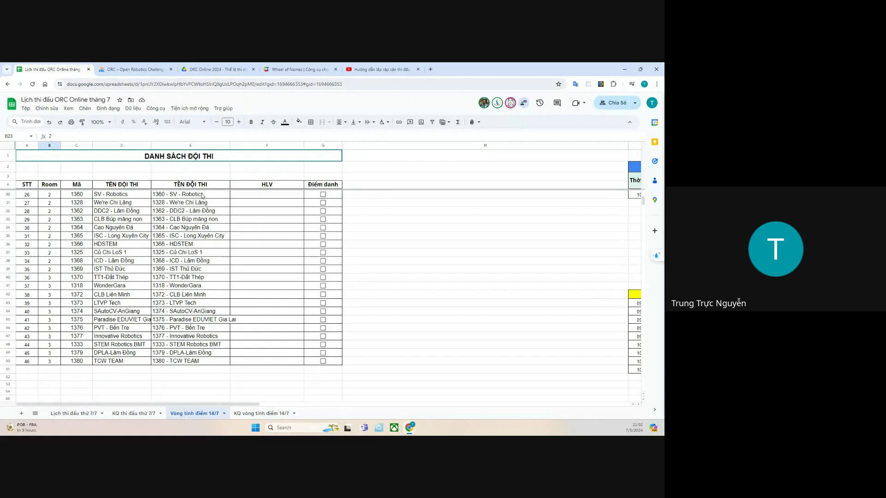
pyautogui.scroll(5, 201, 197)
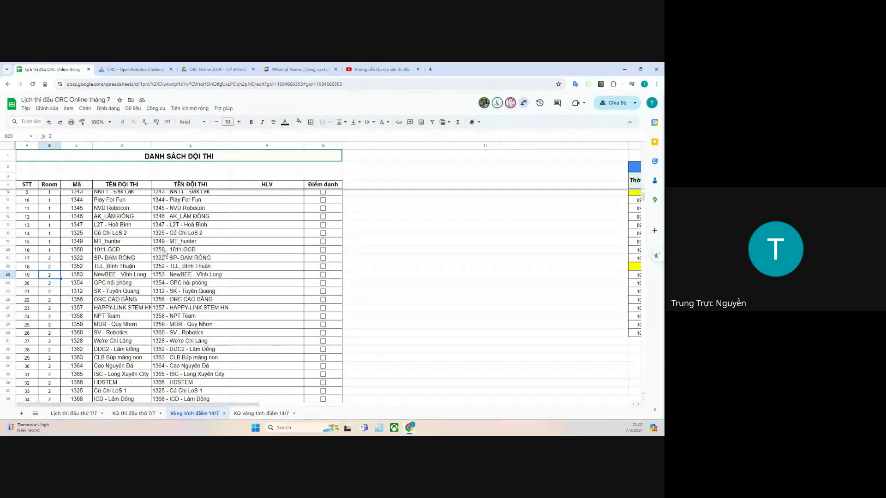
# - Show the two-room match schedule on the Lịch thi đấu thứ 7/7 sheet
pyautogui.scroll(3, 165, 253)
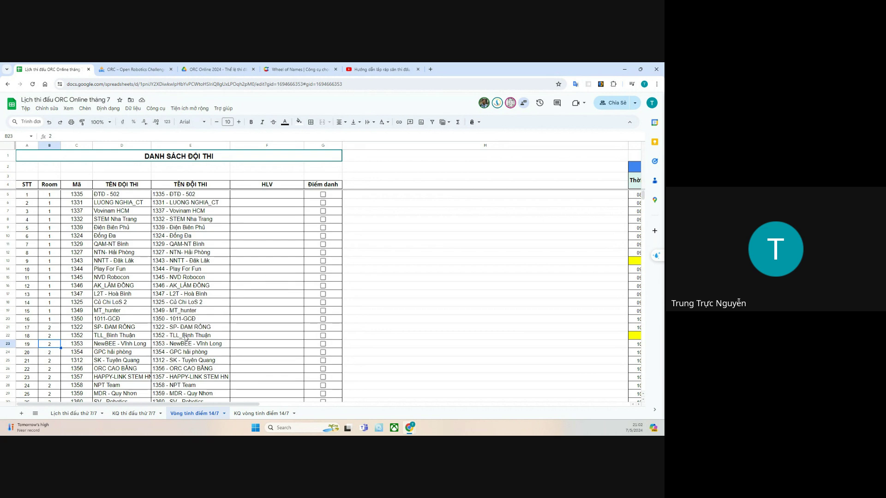
pyautogui.click(63, 414)
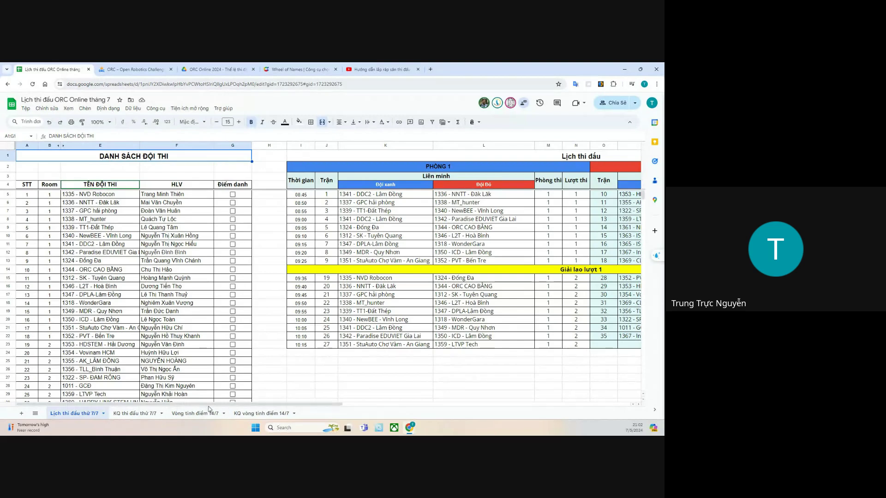
pyautogui.moveTo(218, 404); pyautogui.dragTo(346, 405)
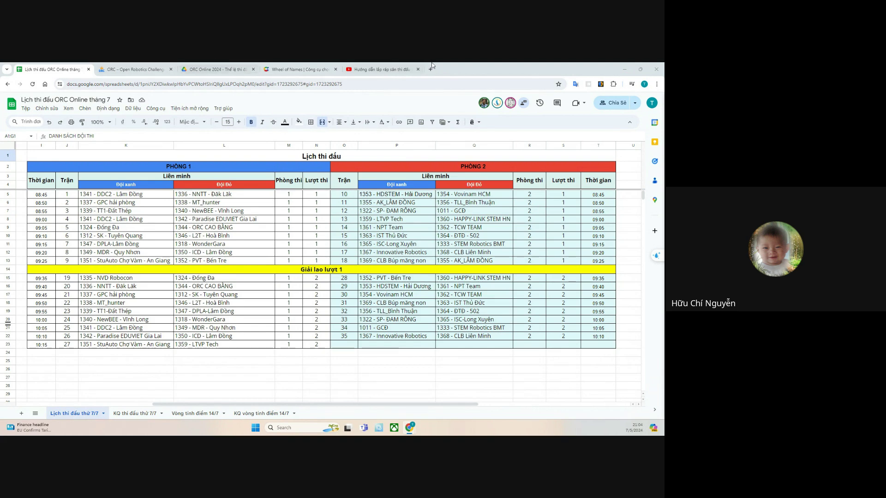
# - Switch to YouTube and search for "thi đấu ORC"
pyautogui.click(381, 68)
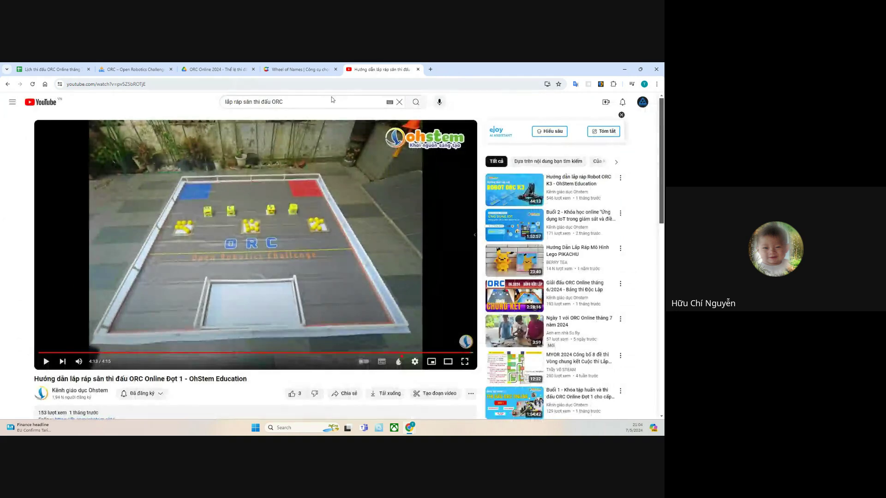
pyautogui.moveTo(288, 103); pyautogui.dragTo(215, 106)
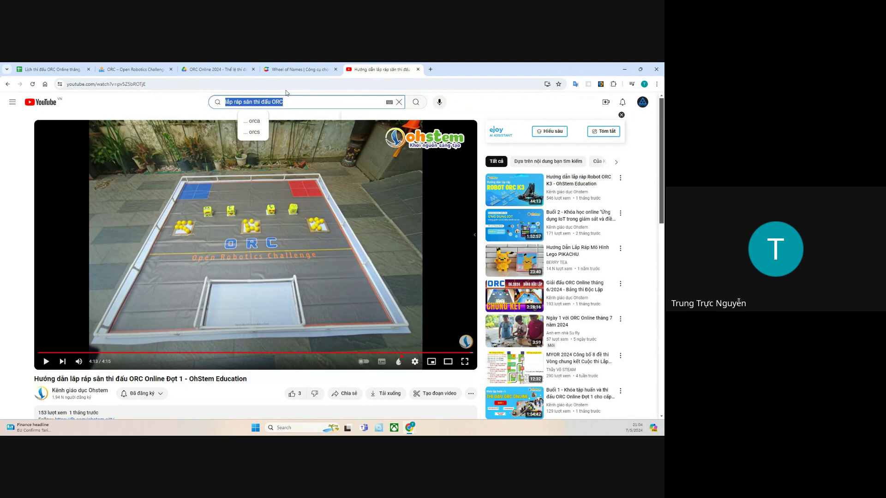
pyautogui.write('thi')
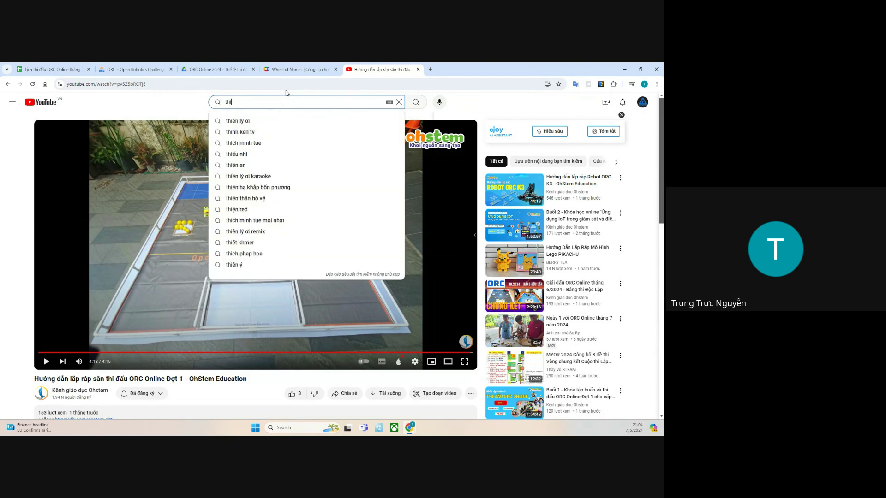
pyautogui.write(' đấu')
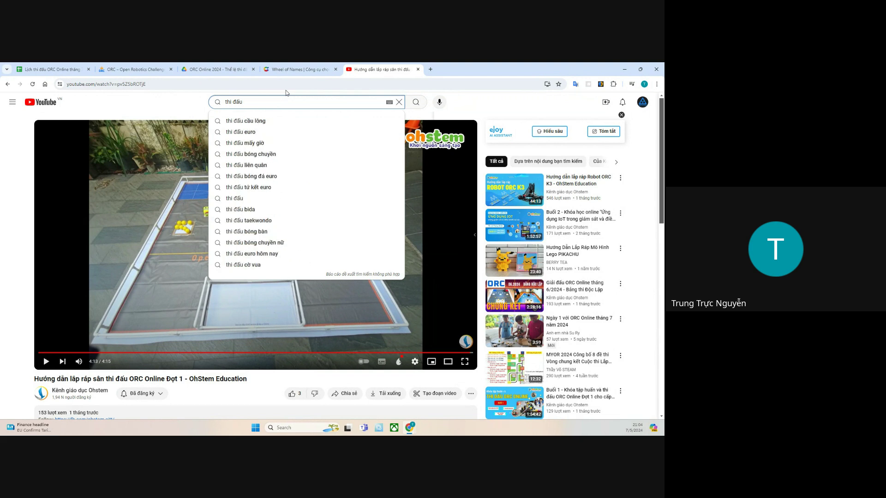
pyautogui.write(' ORC')
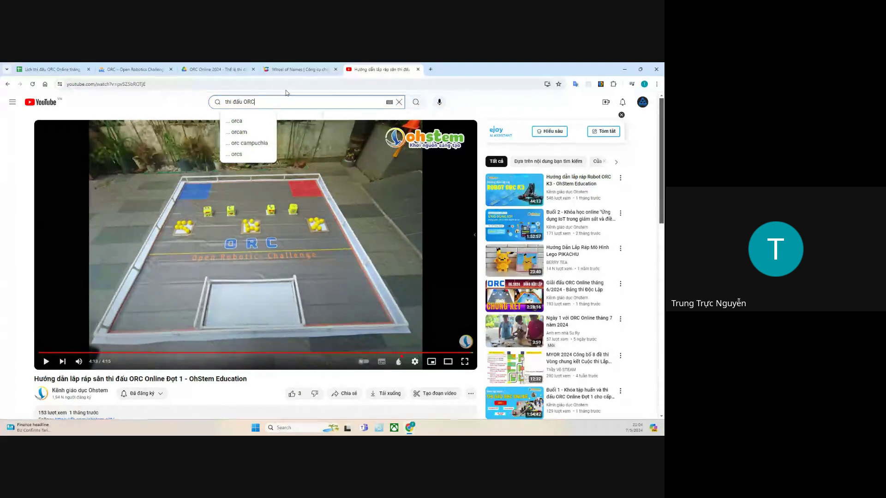
pyautogui.press('Return')
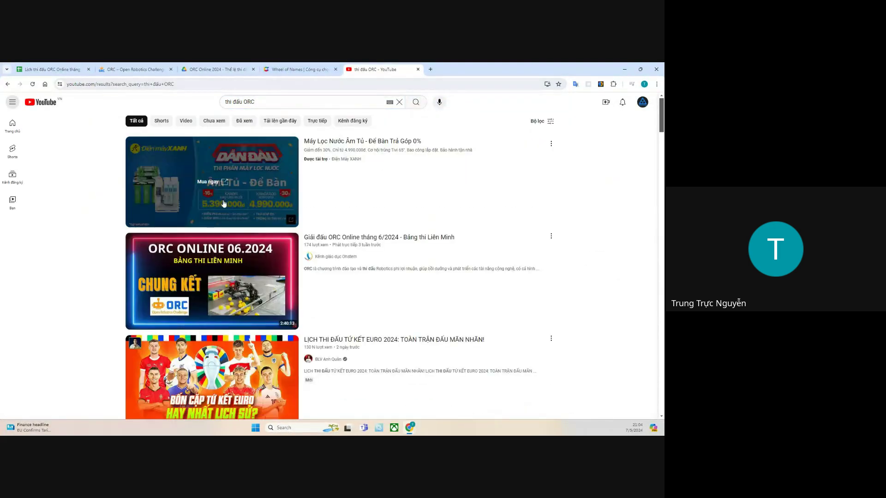
# - Open the video "Giải đấu ORC Online tháng 6/2024 - Bảng thi Liên Minh" and skip ahead to match P1 - Trận 1
pyautogui.scroll(-4, 230, 236)
pyautogui.scroll(4, 277, 244)
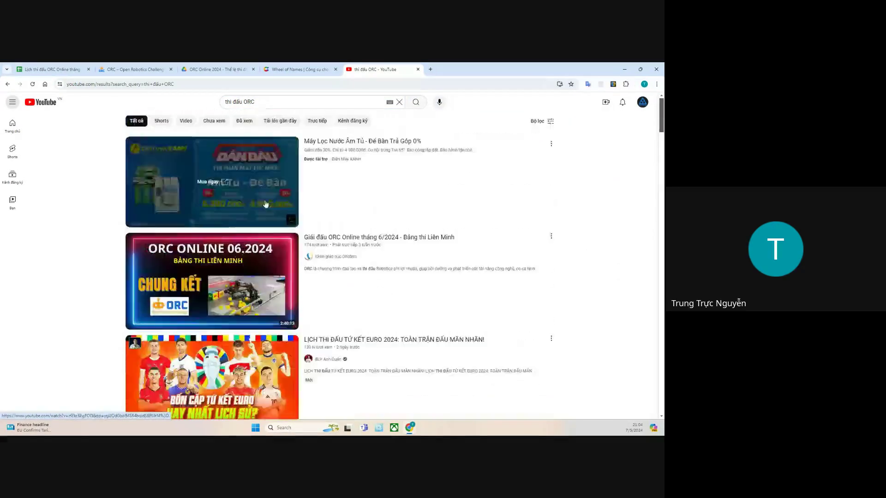
pyautogui.click(337, 243)
pyautogui.click(344, 211)
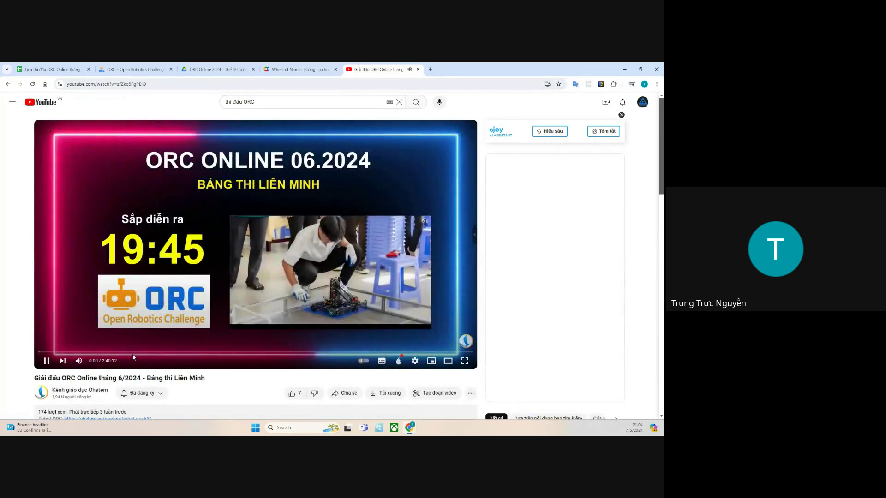
pyautogui.click(112, 353)
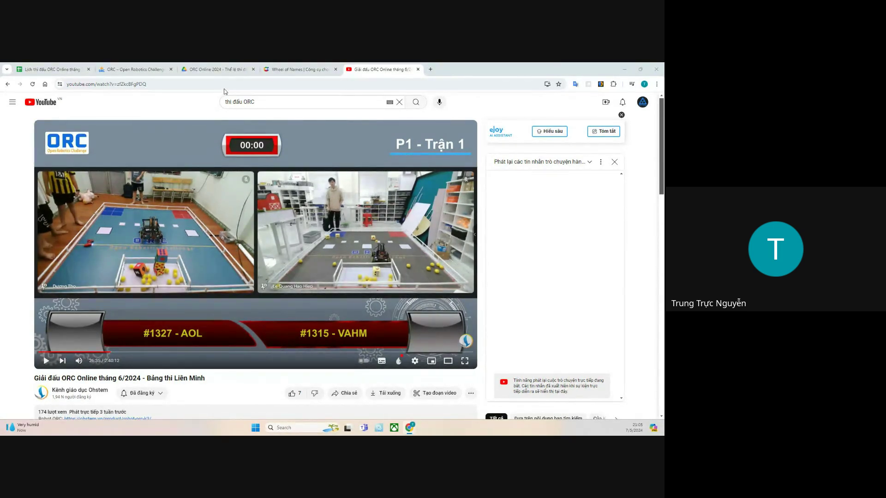
# - Return to the schedule spreadsheet and examine the first Phòng 1 match's time, blue and red teams, room and round
pyautogui.click(52, 69)
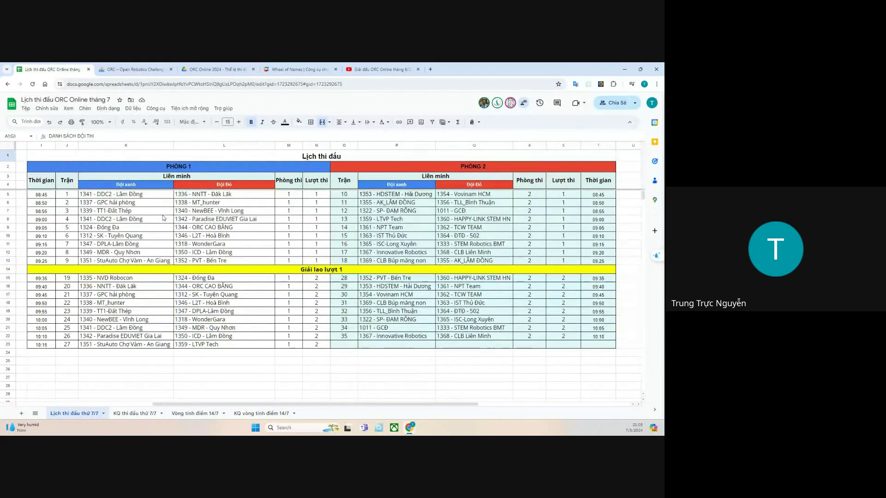
pyautogui.click(44, 198)
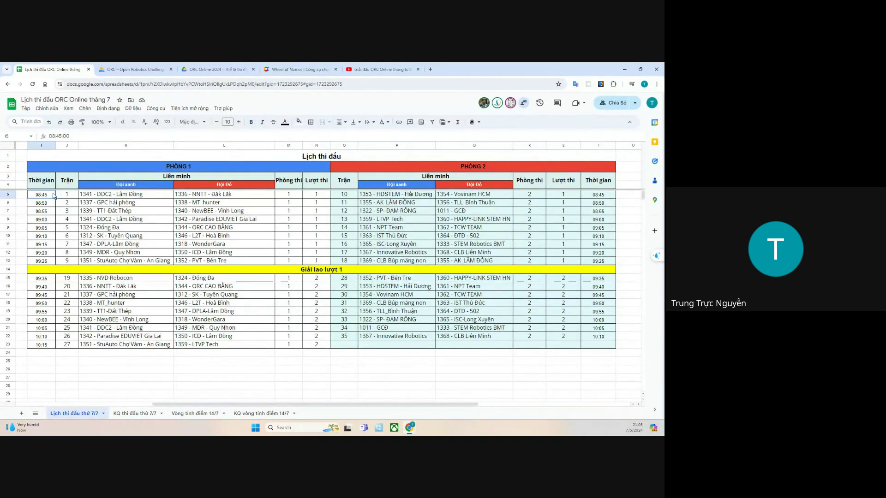
pyautogui.click(155, 198)
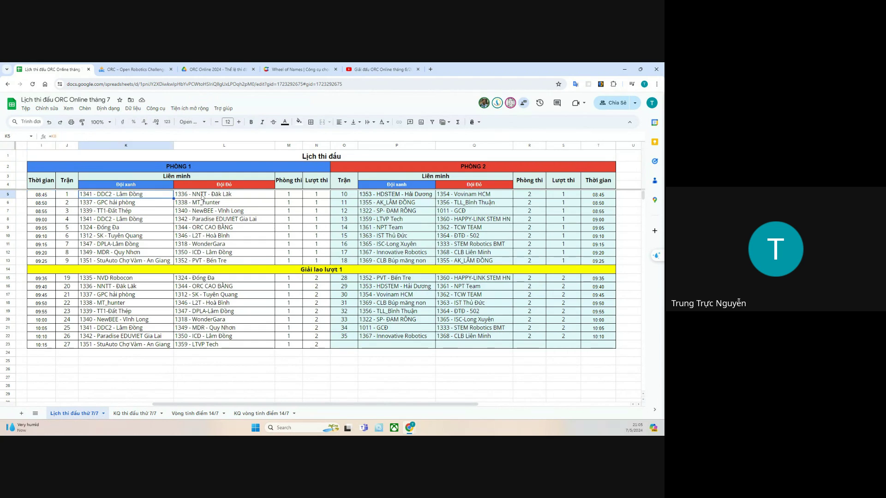
pyautogui.keyDown('shift'); pyautogui.click(202, 197); pyautogui.keyUp('shift')
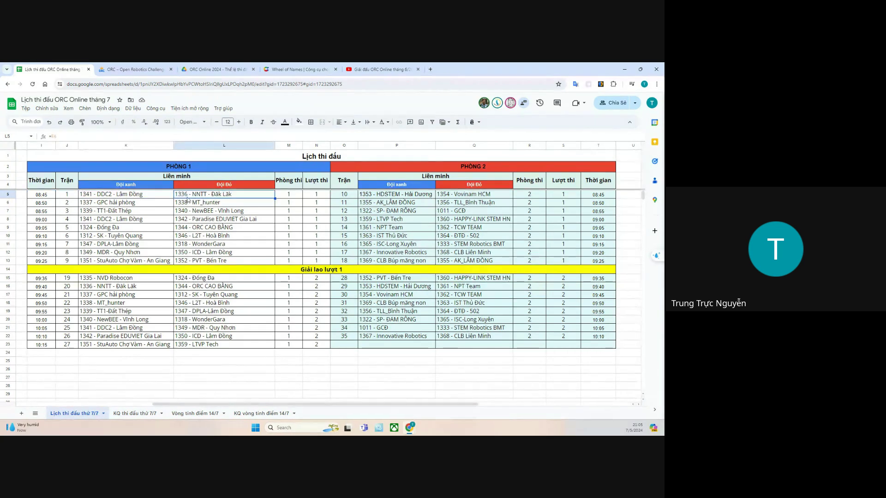
pyautogui.click(154, 186)
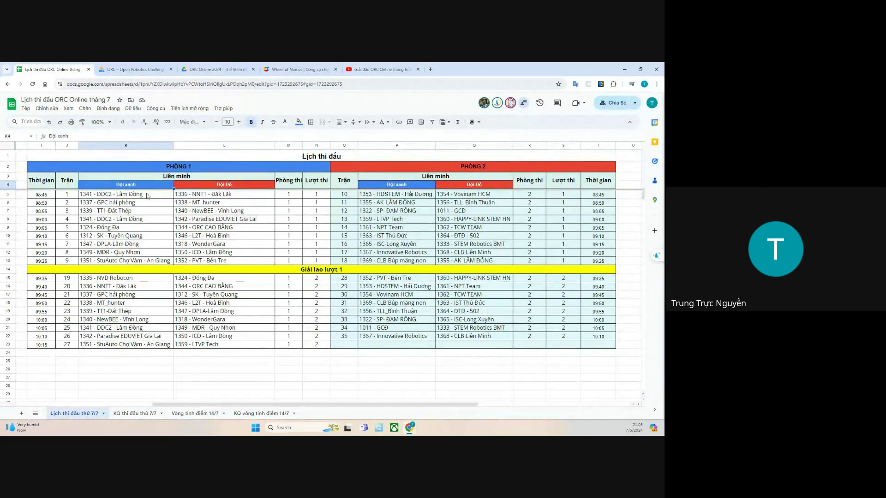
pyautogui.click(208, 187)
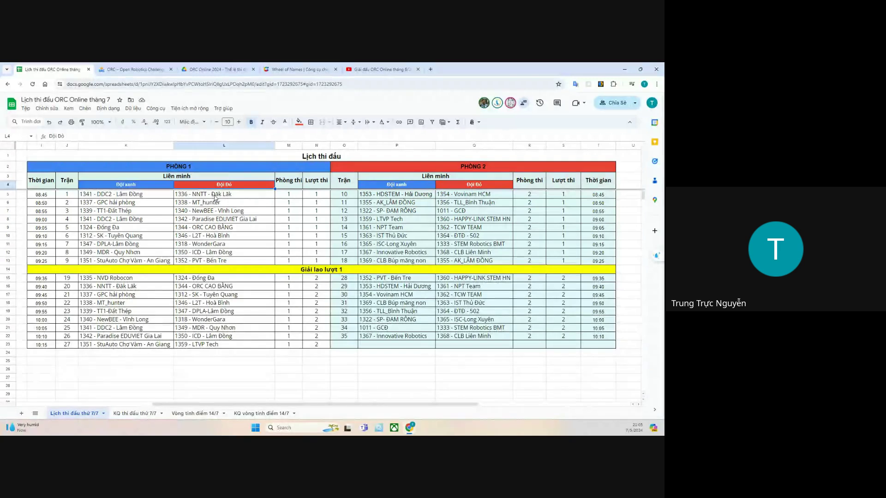
pyautogui.click(279, 197)
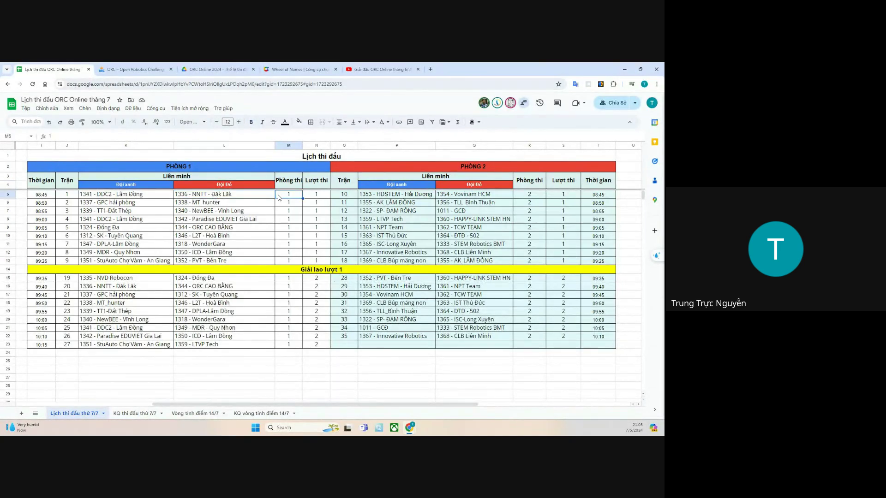
pyautogui.click(315, 198)
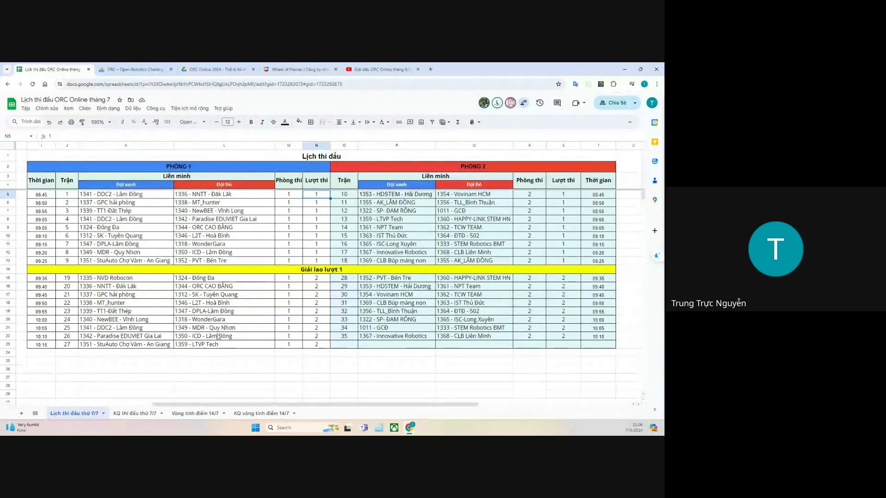
# - Show the June ORC match video again and go back to the schedule spreadsheet
pyautogui.click(344, 67)
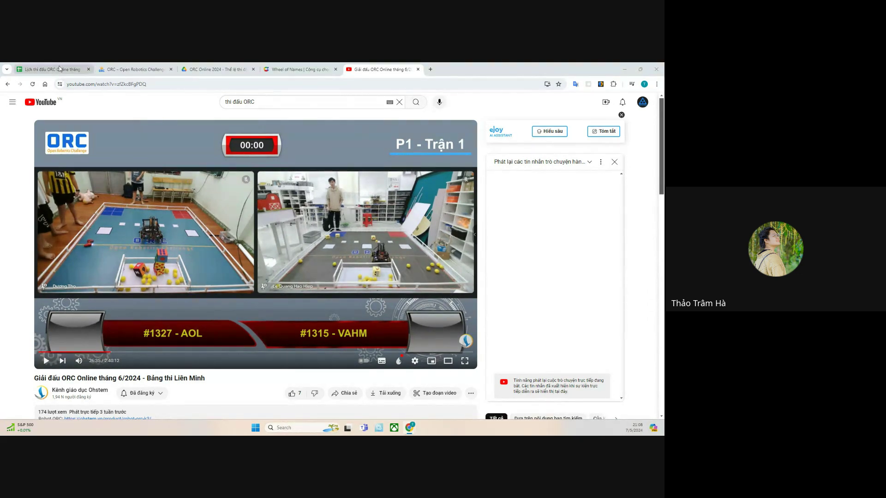
pyautogui.moveTo(59, 68)
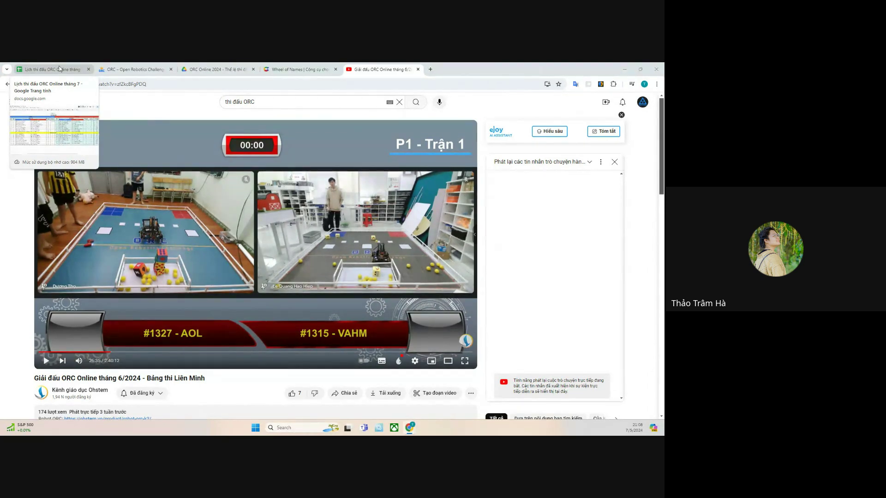
pyautogui.click(59, 68)
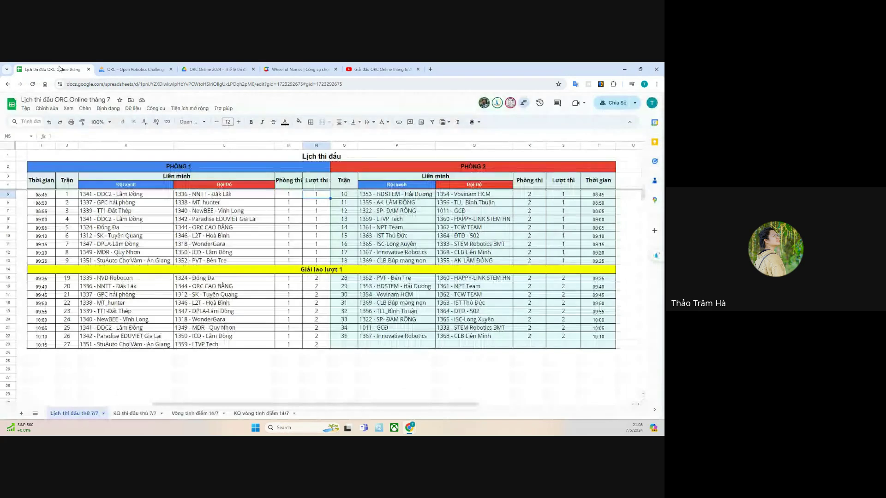
# - Highlight the NTN- Hải Phòng team row, A12:E12, with a yellow fill on the Vòng tính điểm 14/7 sheet
pyautogui.click(202, 414)
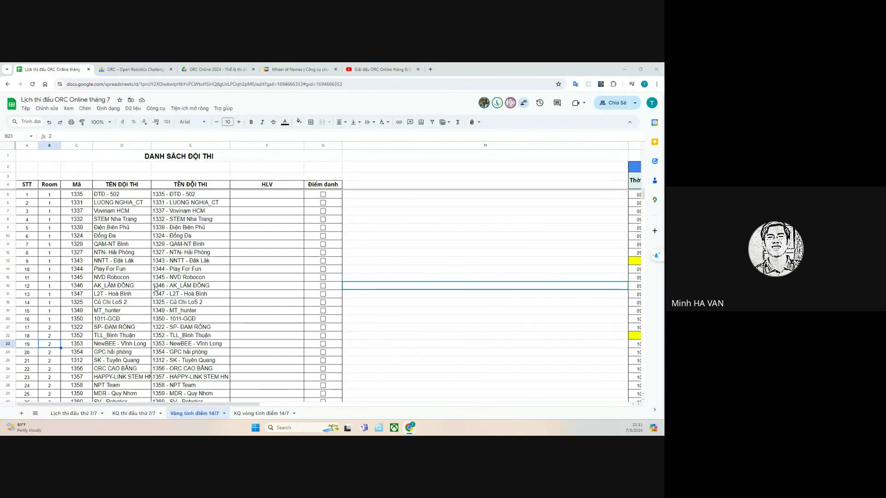
pyautogui.click(70, 254)
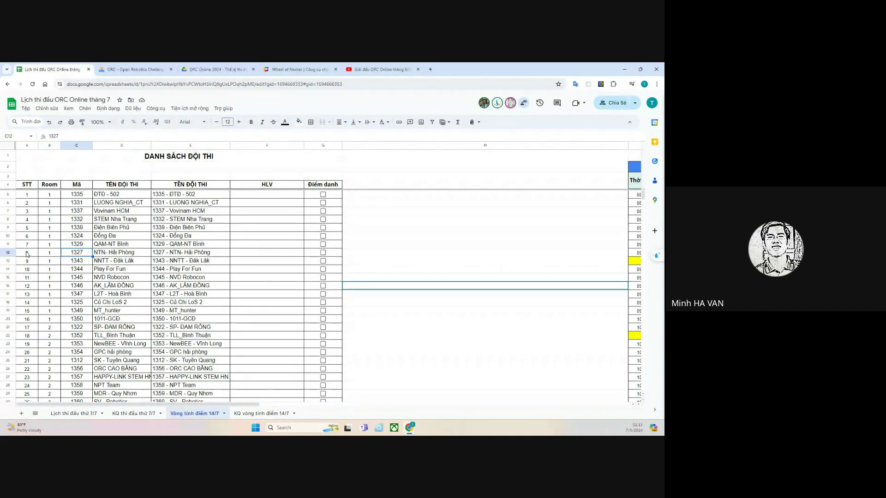
pyautogui.click(28, 254)
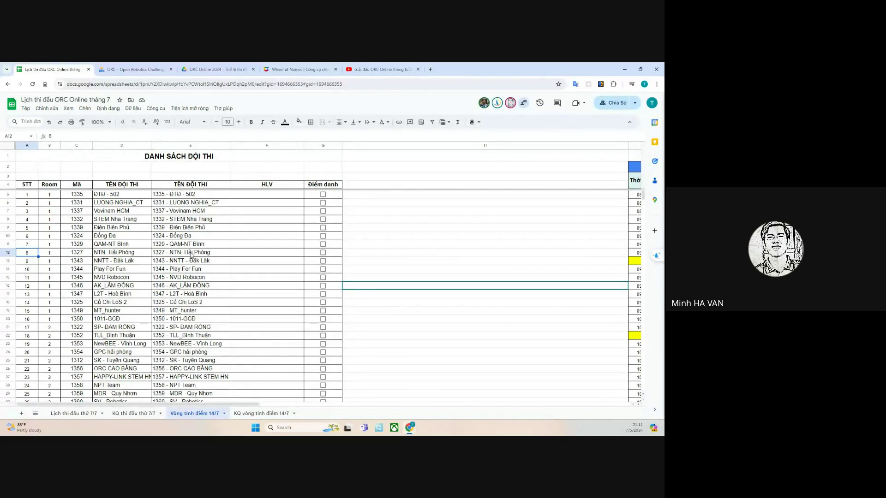
pyautogui.moveTo(191, 255); pyautogui.dragTo(27, 254)
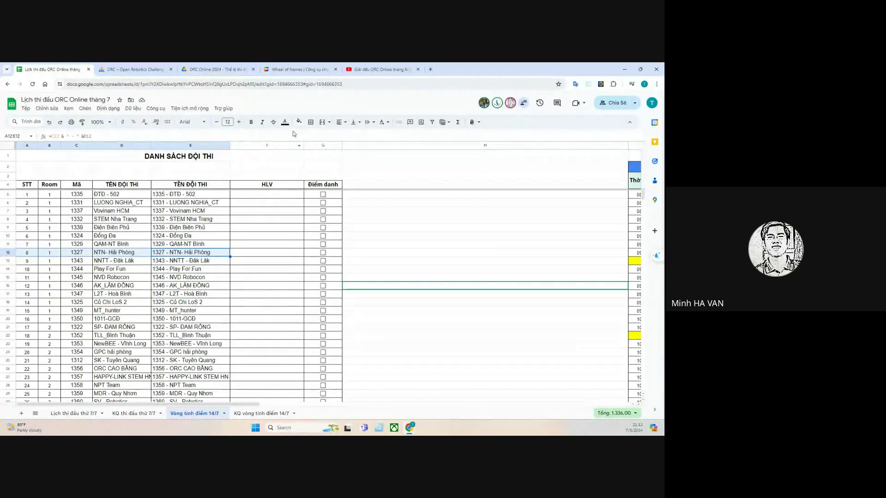
pyautogui.click(299, 121)
pyautogui.click(324, 157)
pyautogui.click(256, 248)
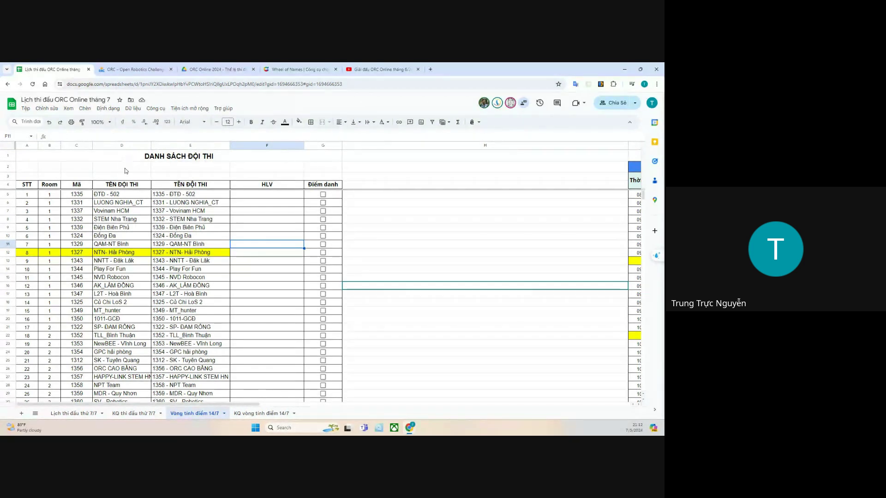
# - Compare the team list on the Lịch thi đấu thứ 7/7 sheet with row A12:E12, NTN- Hải Phòng, on the Vòng tính điểm 14/7 sheet
pyautogui.click(87, 414)
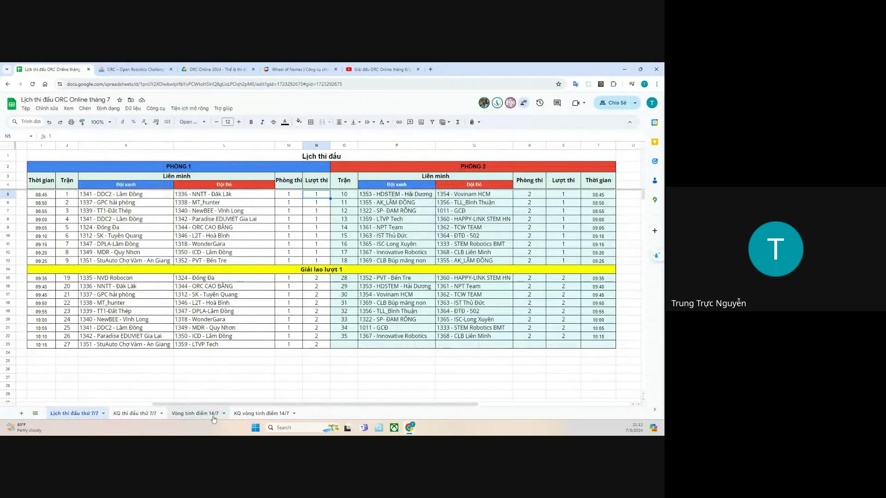
pyautogui.moveTo(213, 404); pyautogui.dragTo(67, 399)
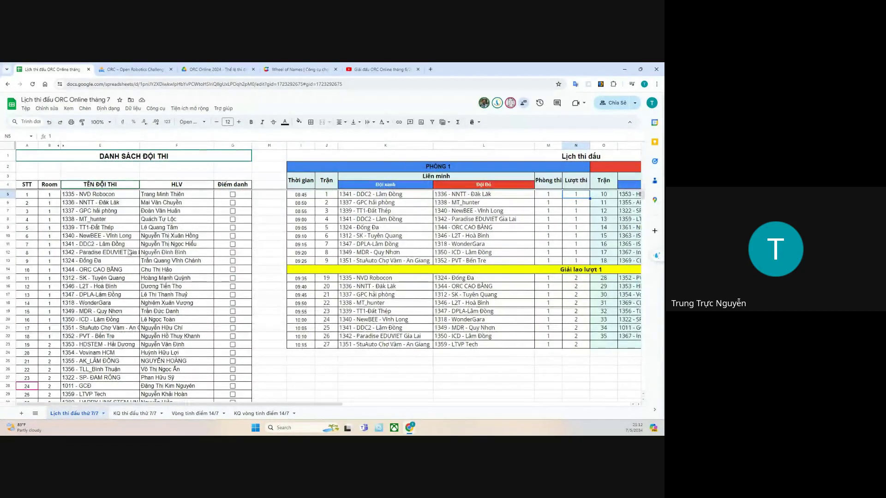
pyautogui.scroll(-6, 180, 250)
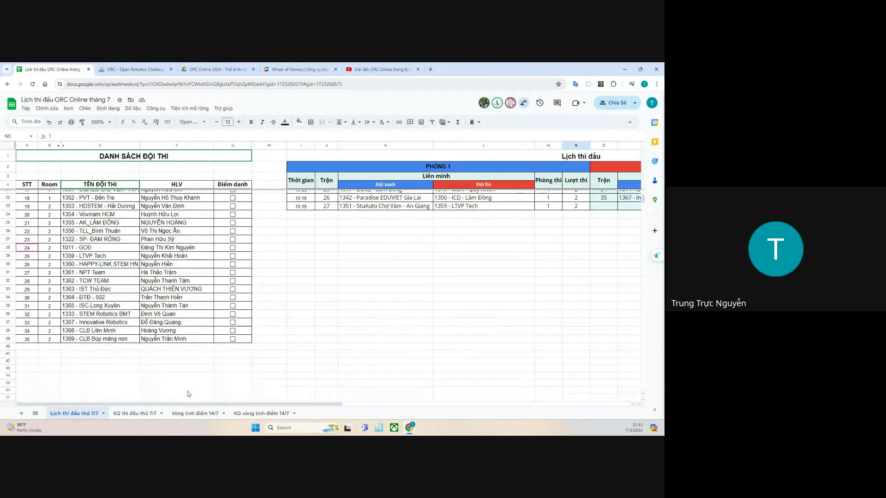
pyautogui.click(196, 414)
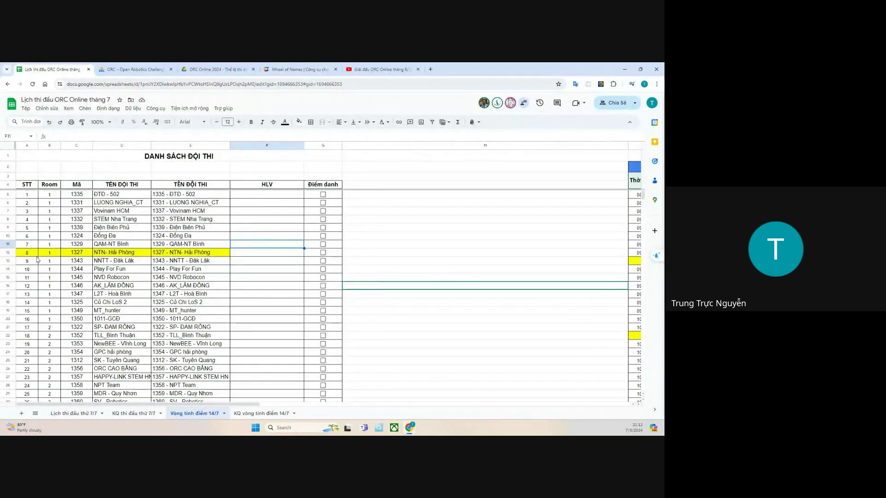
pyautogui.moveTo(32, 253); pyautogui.dragTo(191, 253)
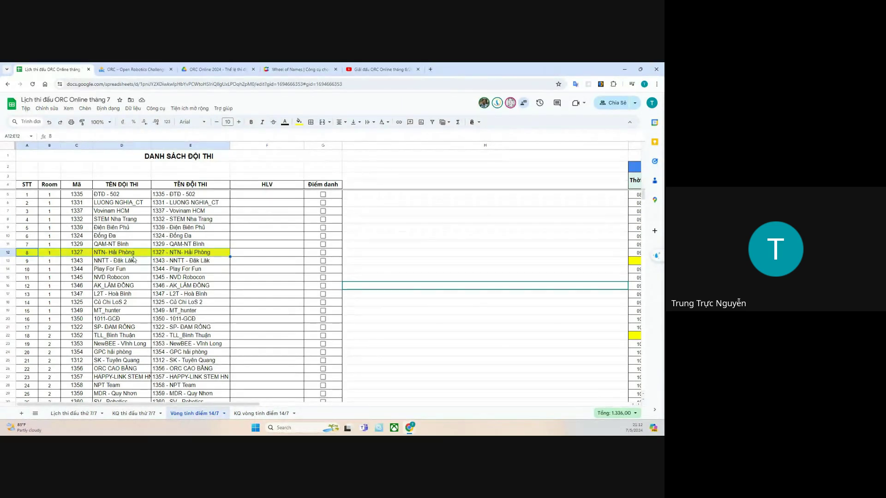